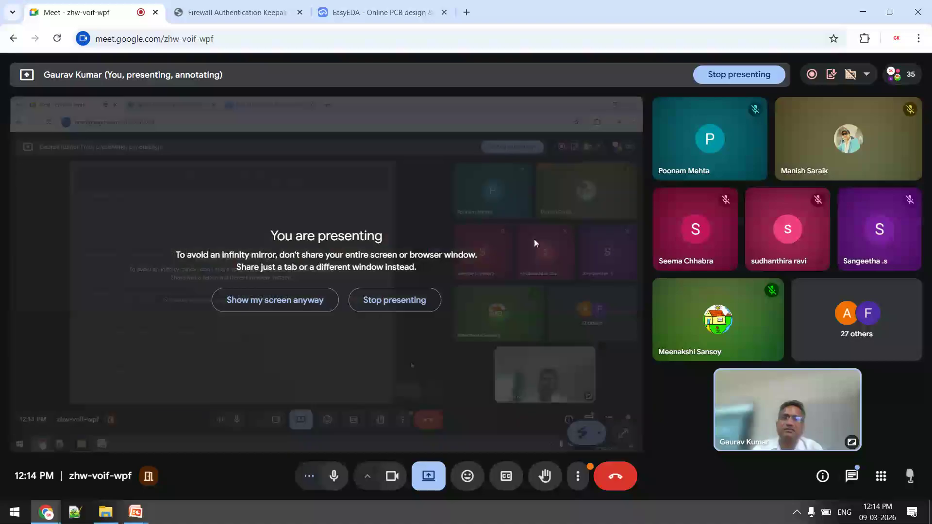
Switch from the meeting to the EasyEDA home page and enlarge the page display.
{"action": "left_click", "coordinate": [379, 13]}
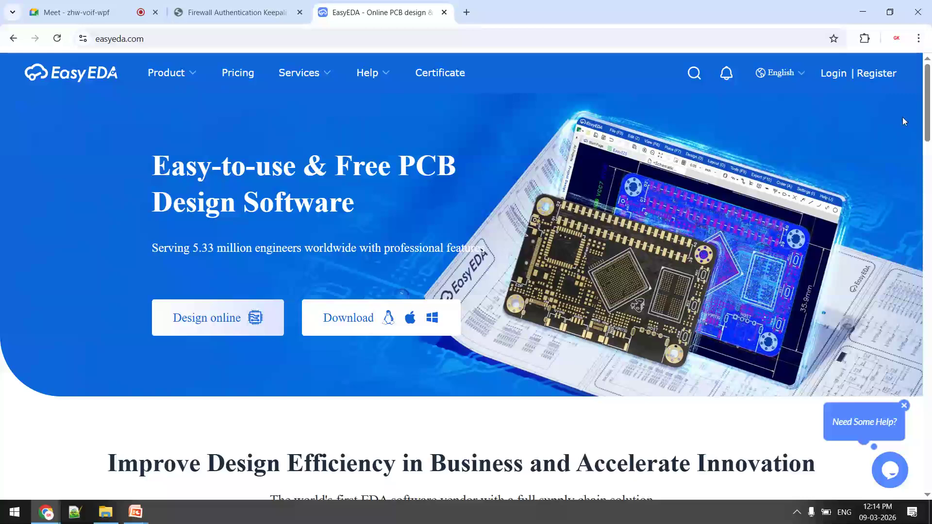
{"action": "key", "text": "ctrl+plus"}
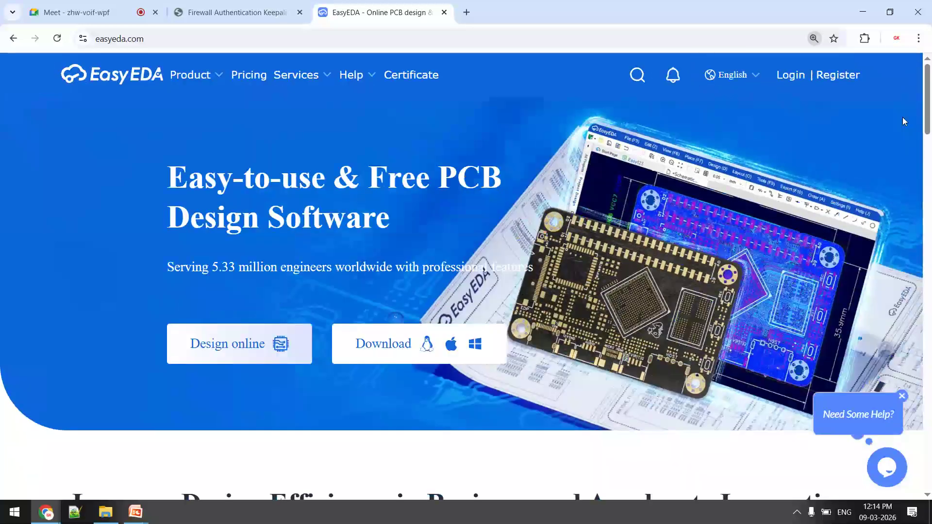
{"action": "scroll", "coordinate": [904, 121], "scroll_direction": "down", "scroll_amount": 1}
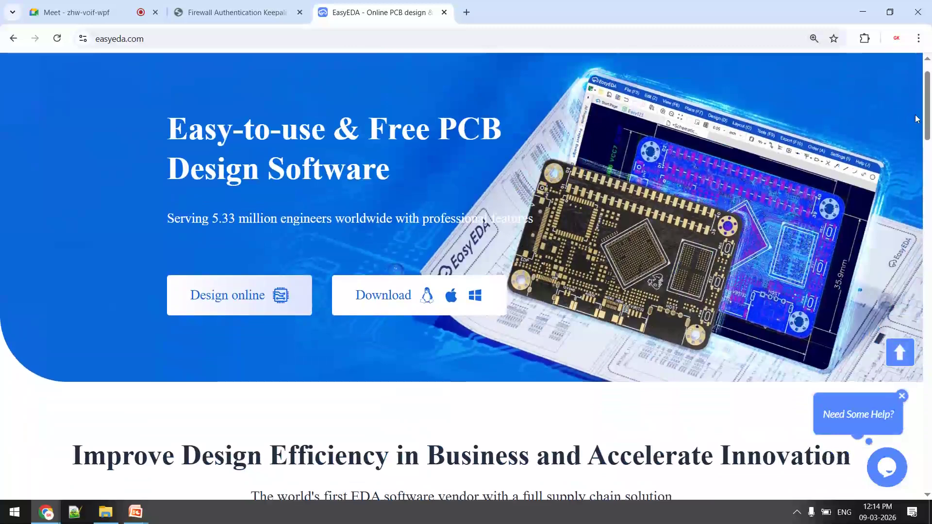
View the Efficient Manufacturing image from the EasyEDA home page in its own tab, and close that tab.
{"action": "left_click_drag", "start_coordinate": [926, 124], "coordinate": [928, 189]}
{"action": "right_click", "coordinate": [737, 287]}
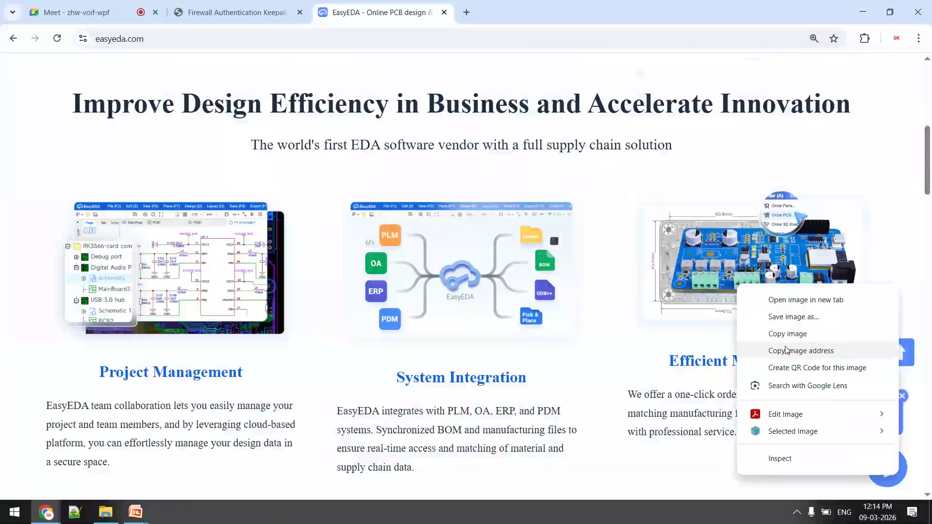
{"action": "left_click", "coordinate": [796, 300]}
{"action": "left_click", "coordinate": [559, 3]}
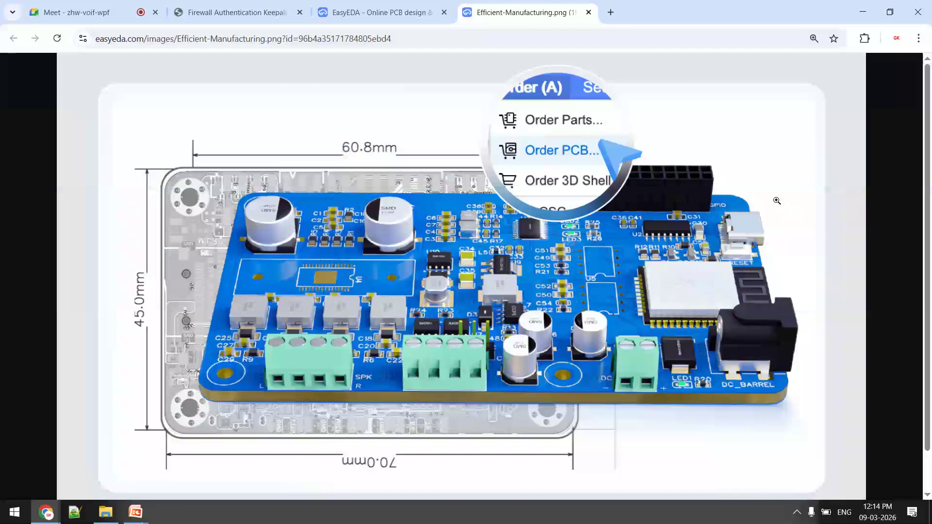
{"action": "key", "text": "ctrl+w"}
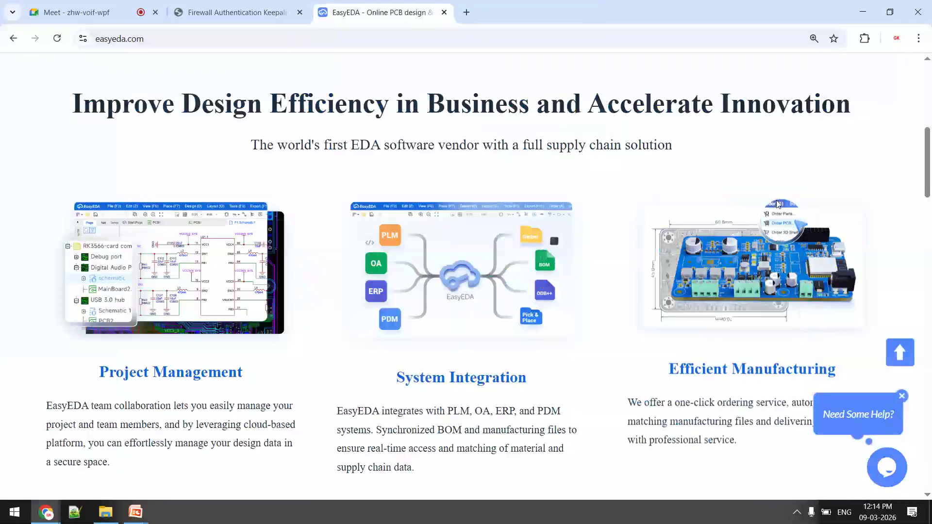
Examine the 3D Visualization and Unique Features and Services sections of the EasyEDA page, and return to the page's beginning.
{"action": "left_click_drag", "start_coordinate": [927, 159], "coordinate": [929, 252]}
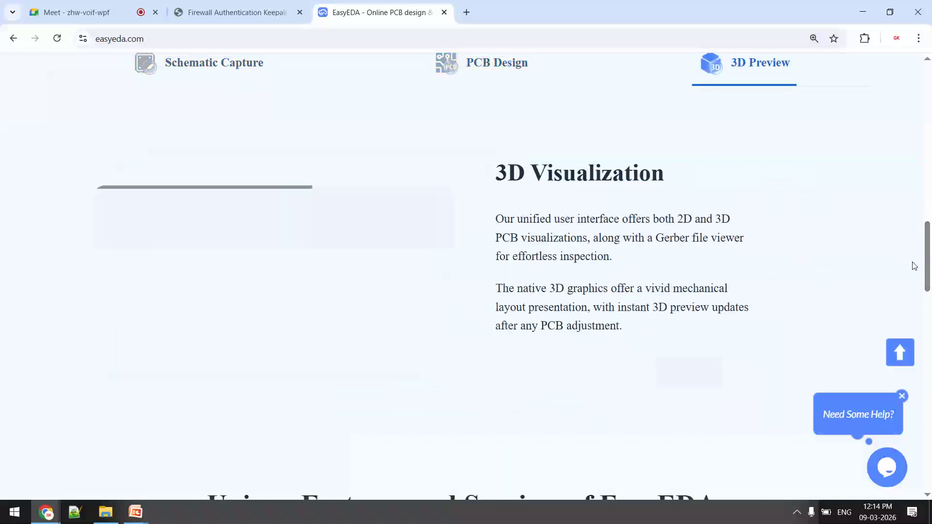
{"action": "scroll", "coordinate": [928, 270], "scroll_direction": "up", "scroll_amount": 4}
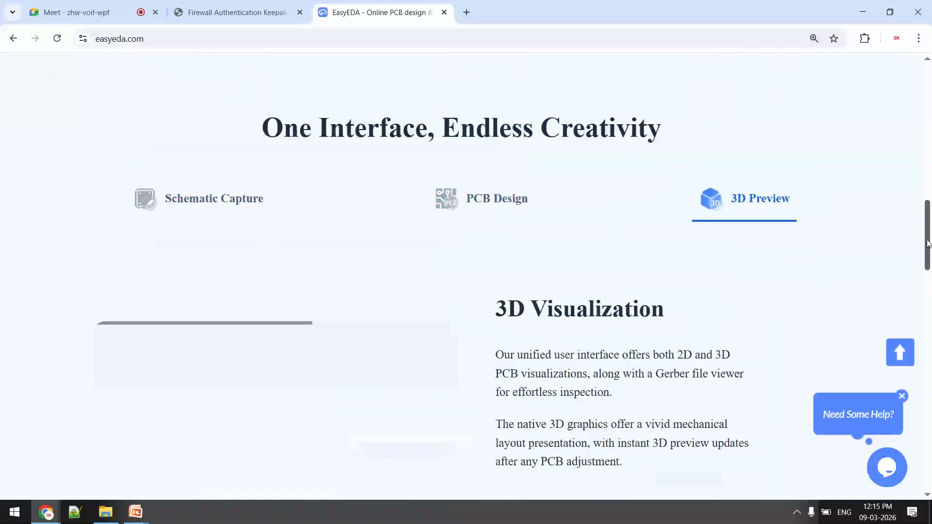
{"action": "scroll", "coordinate": [924, 270], "scroll_direction": "down", "scroll_amount": 4}
{"action": "mouse_move", "coordinate": [922, 272]}
{"action": "left_mouse_down"}
{"action": "mouse_move", "coordinate": [922, 305]}
{"action": "mouse_move", "coordinate": [909, 270]}
{"action": "left_mouse_up"}
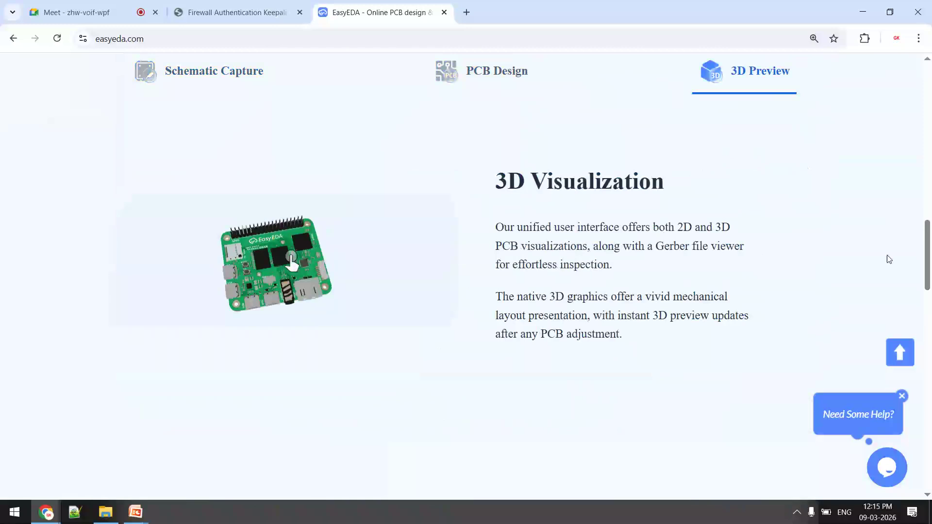
{"action": "left_click_drag", "start_coordinate": [923, 269], "coordinate": [923, 289]}
{"action": "left_click", "coordinate": [906, 259]}
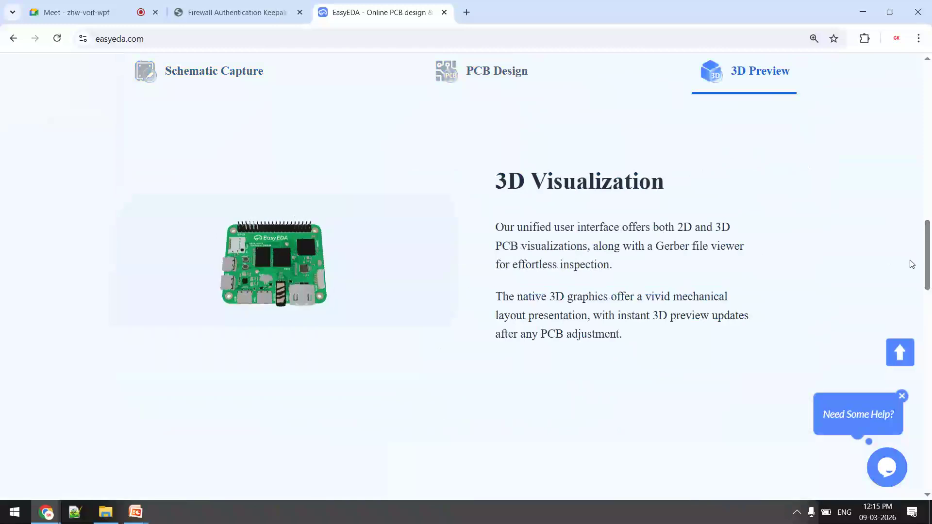
{"action": "scroll", "coordinate": [928, 272], "scroll_direction": "down", "scroll_amount": 10}
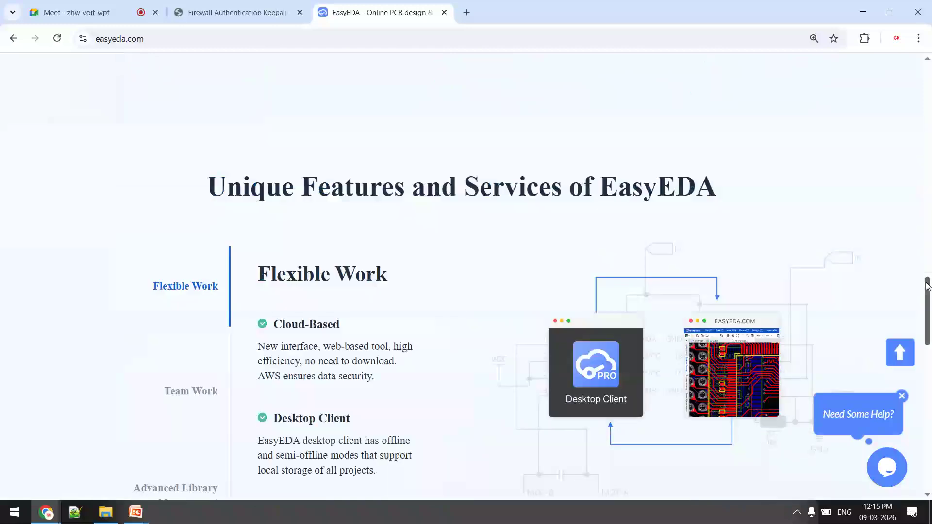
{"action": "left_click_drag", "start_coordinate": [928, 303], "coordinate": [930, 328]}
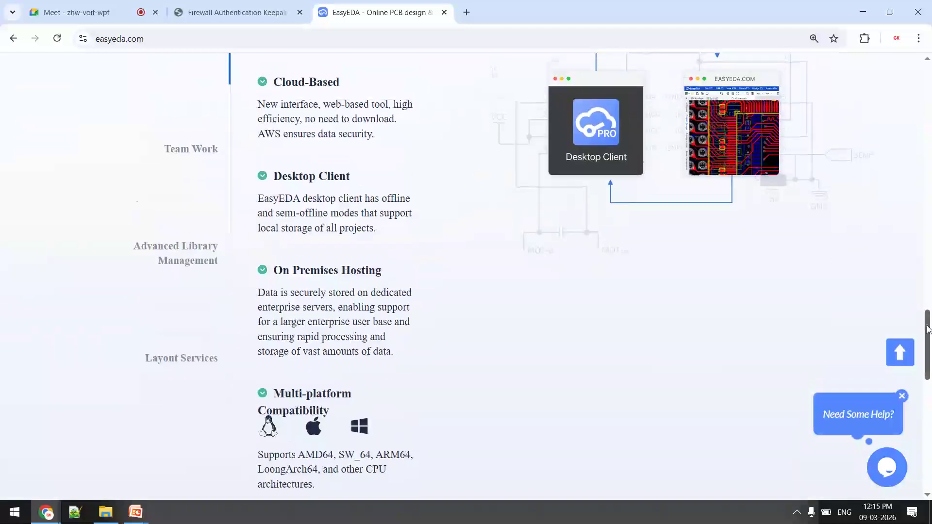
{"action": "mouse_move", "coordinate": [930, 328]}
{"action": "left_mouse_down"}
{"action": "mouse_move", "coordinate": [929, 343]}
{"action": "mouse_move", "coordinate": [929, 332]}
{"action": "left_mouse_up"}
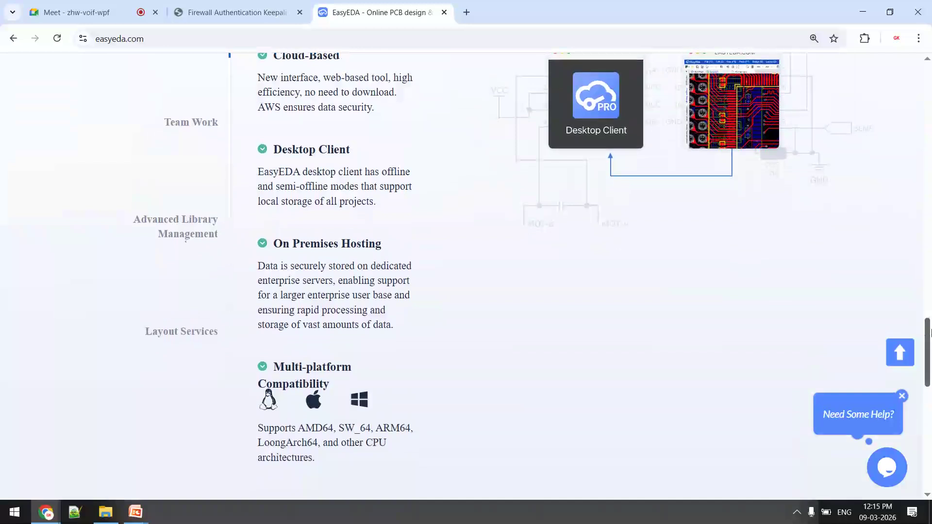
{"action": "mouse_move", "coordinate": [930, 333]}
{"action": "left_mouse_down"}
{"action": "mouse_move", "coordinate": [929, 390]}
{"action": "mouse_move", "coordinate": [890, 51]}
{"action": "left_mouse_up"}
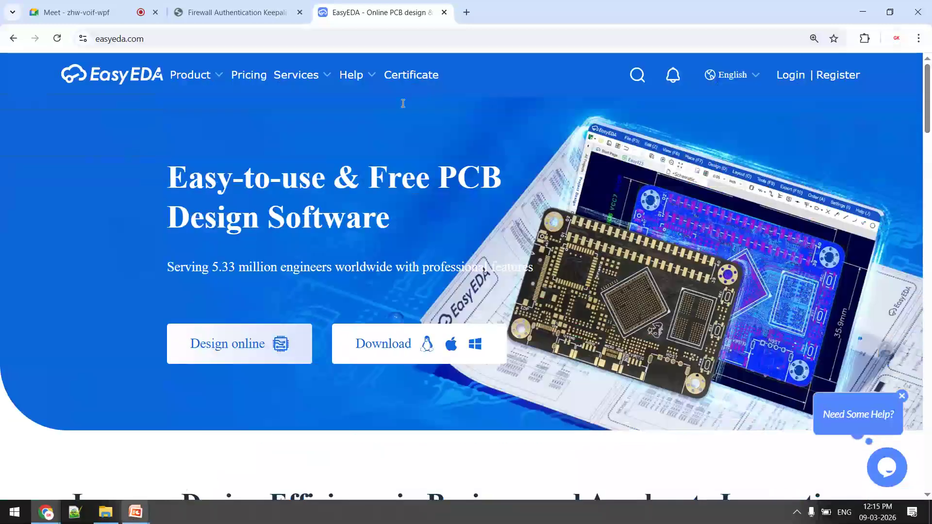
Search the web for "kicad" in a new tab and open the official KiCad website.
{"action": "left_click", "coordinate": [466, 12]}
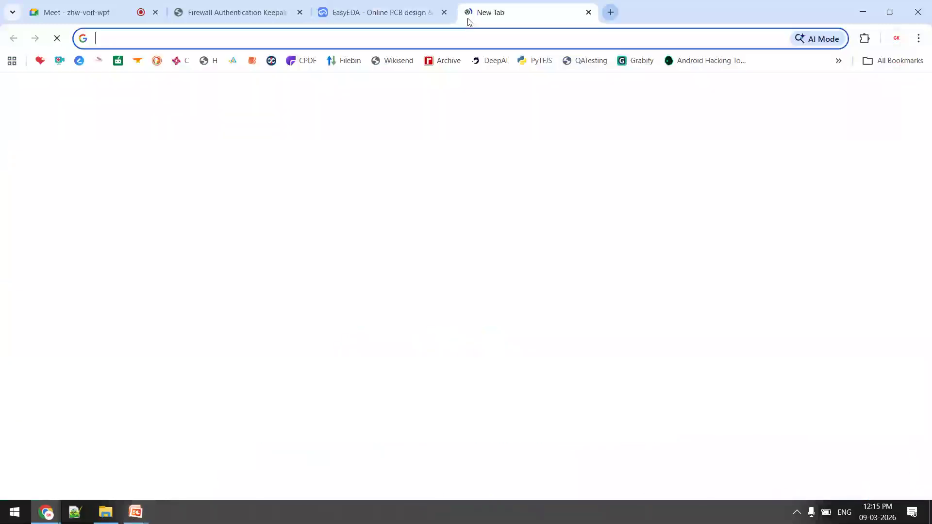
{"action": "type", "text": "l"}
{"action": "key", "text": "BackSpace"}
{"action": "key", "text": "BackSpace"}
{"action": "type", "text": "k"}
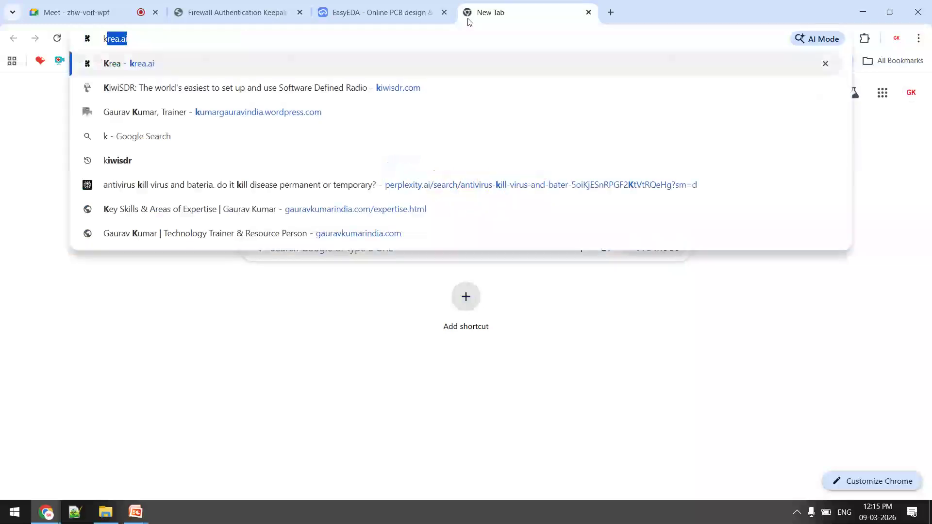
{"action": "type", "text": "icad"}
{"action": "key", "text": "Return"}
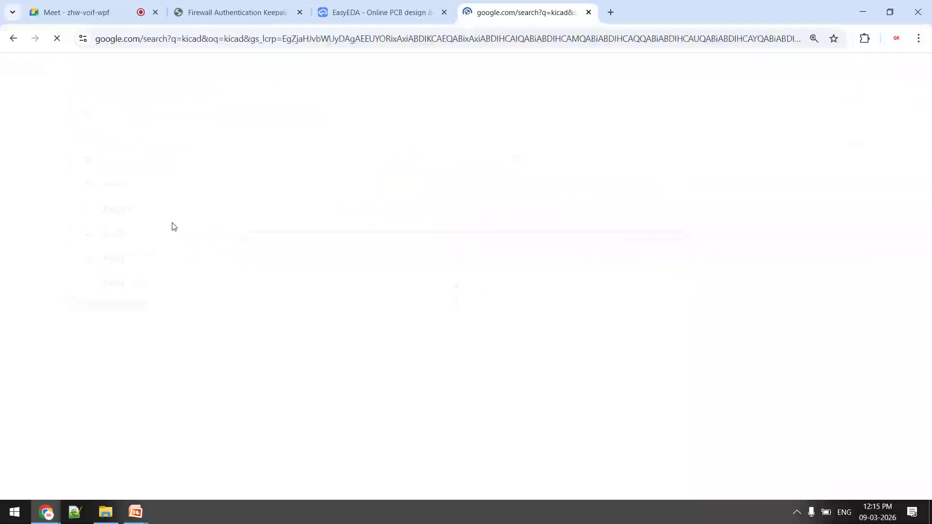
{"action": "left_click", "coordinate": [248, 202]}
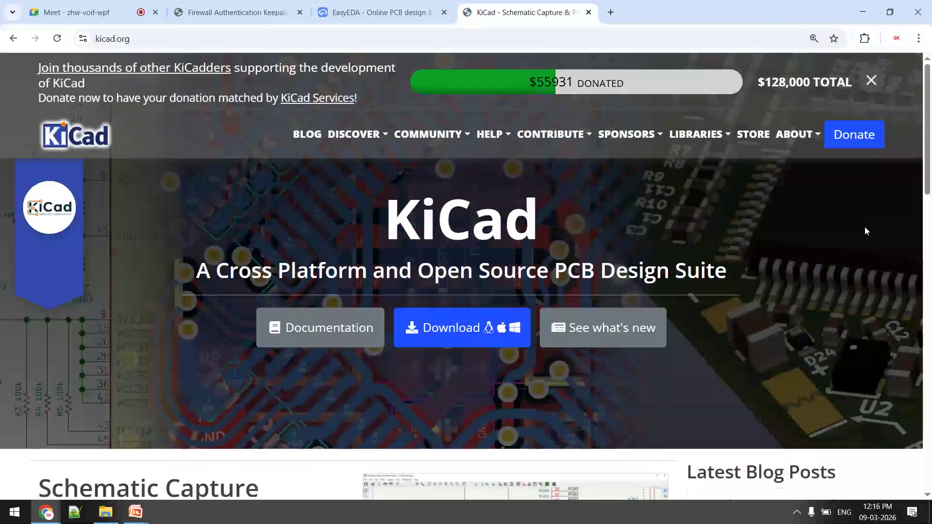
Dismiss the donation banner and review the PCB Layout and 3D Viewer sections of the KiCad home page.
{"action": "left_click", "coordinate": [871, 81]}
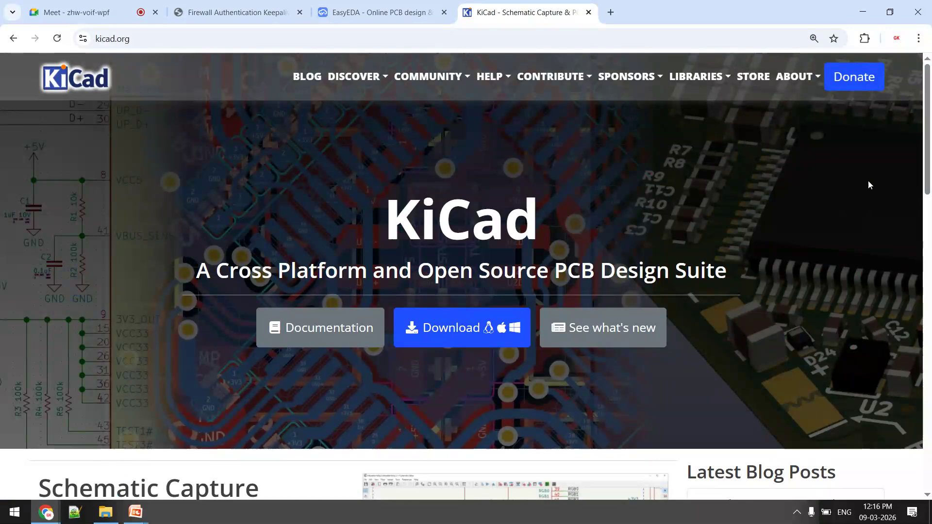
{"action": "mouse_move", "coordinate": [927, 175]}
{"action": "left_mouse_down"}
{"action": "mouse_move", "coordinate": [927, 208]}
{"action": "mouse_move", "coordinate": [921, 177]}
{"action": "left_mouse_up"}
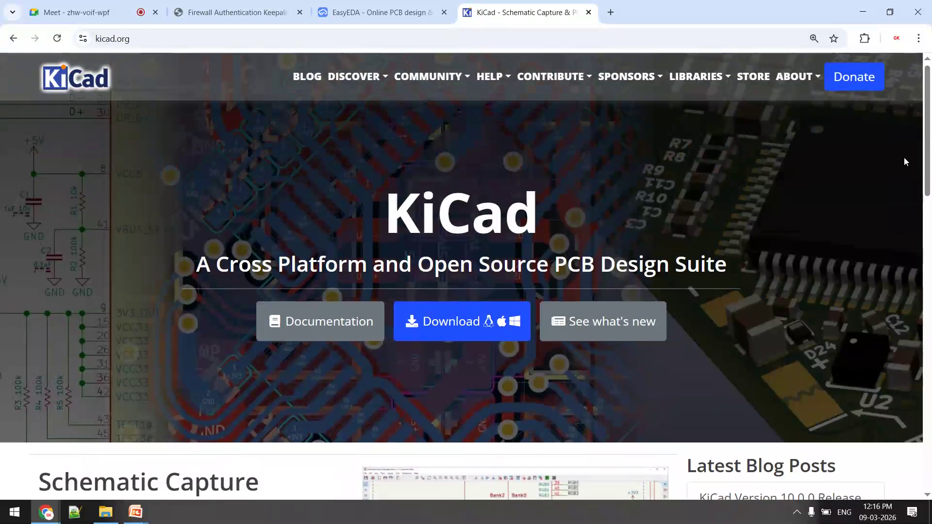
{"action": "scroll", "coordinate": [927, 189], "scroll_direction": "down", "scroll_amount": 1}
{"action": "left_click_drag", "start_coordinate": [927, 189], "coordinate": [927, 185]}
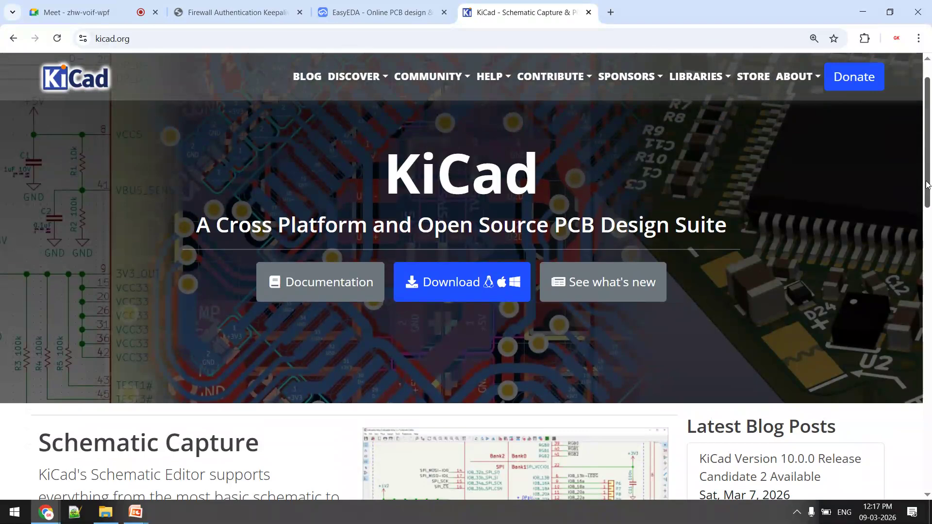
{"action": "left_click_drag", "start_coordinate": [926, 184], "coordinate": [929, 366]}
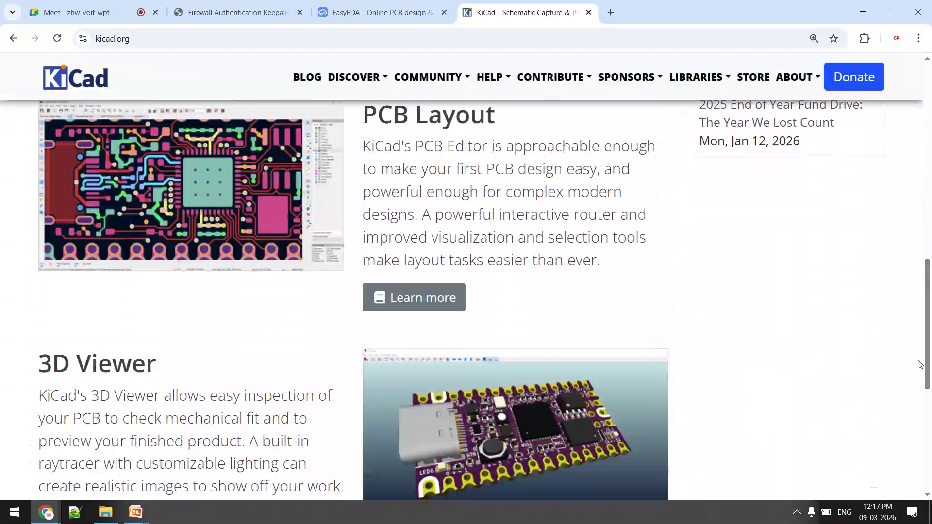
{"action": "left_click_drag", "start_coordinate": [929, 367], "coordinate": [929, 426]}
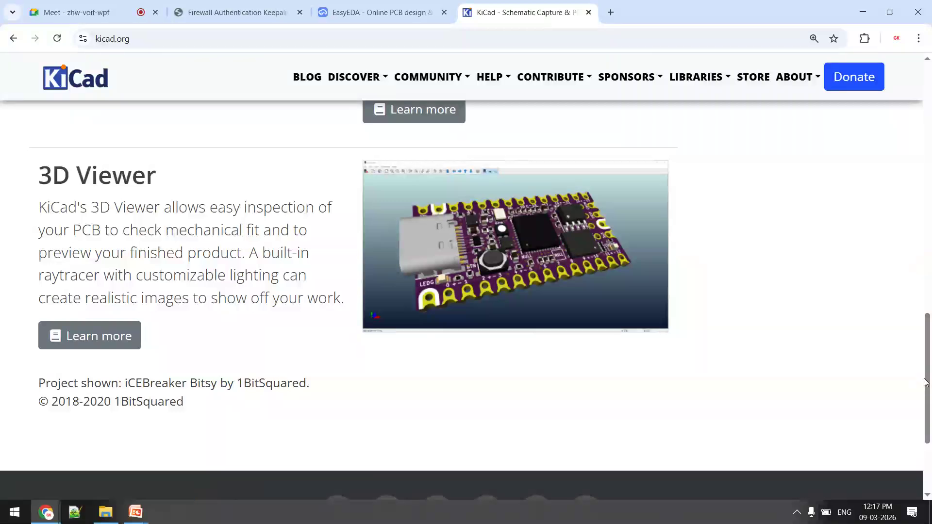
{"action": "left_click_drag", "start_coordinate": [927, 335], "coordinate": [870, 97]}
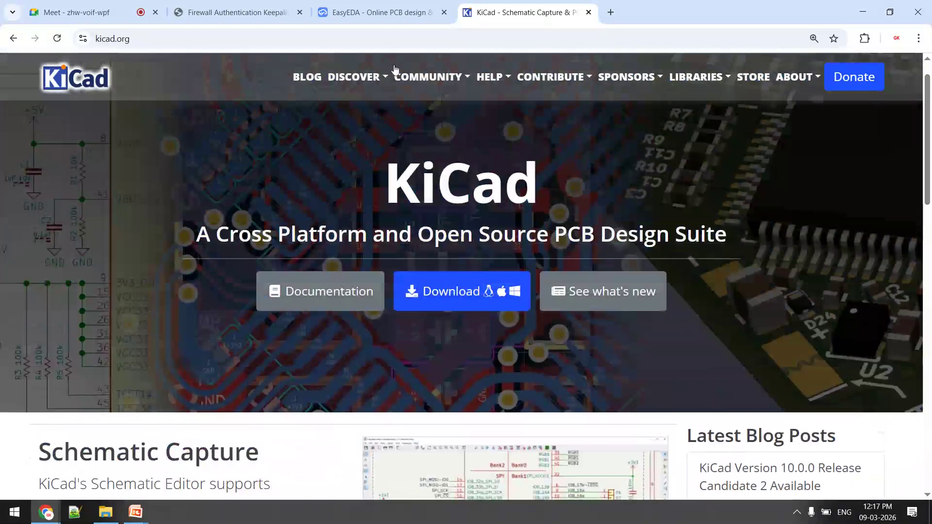
Check the Google Meet call and return to the KiCad home page.
{"action": "left_click", "coordinate": [77, 12]}
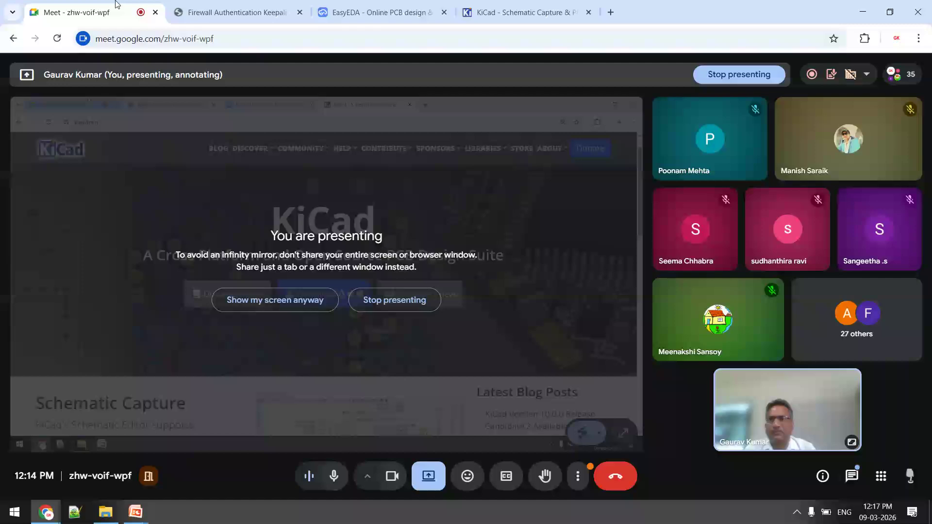
{"action": "left_click", "coordinate": [524, 13]}
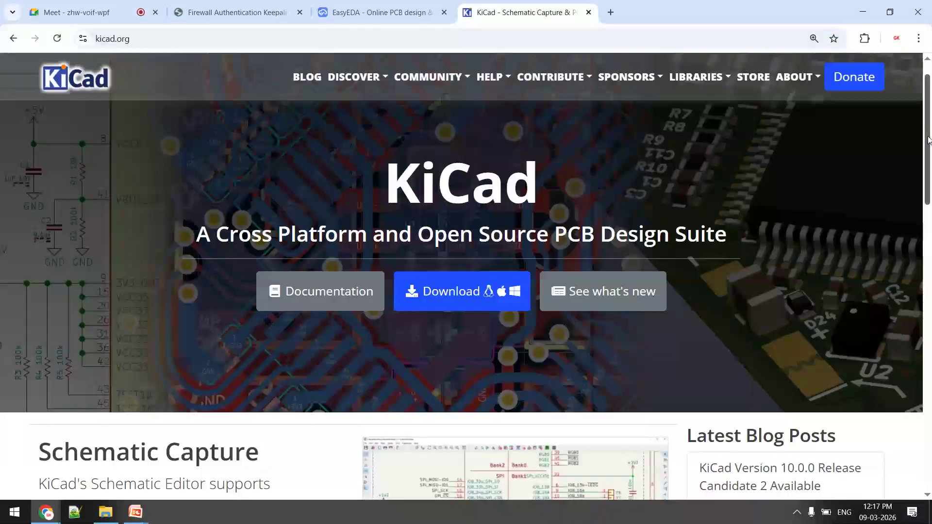
{"action": "scroll", "coordinate": [922, 167], "scroll_direction": "down", "scroll_amount": 2}
{"action": "scroll", "coordinate": [921, 167], "scroll_direction": "up", "scroll_amount": 1}
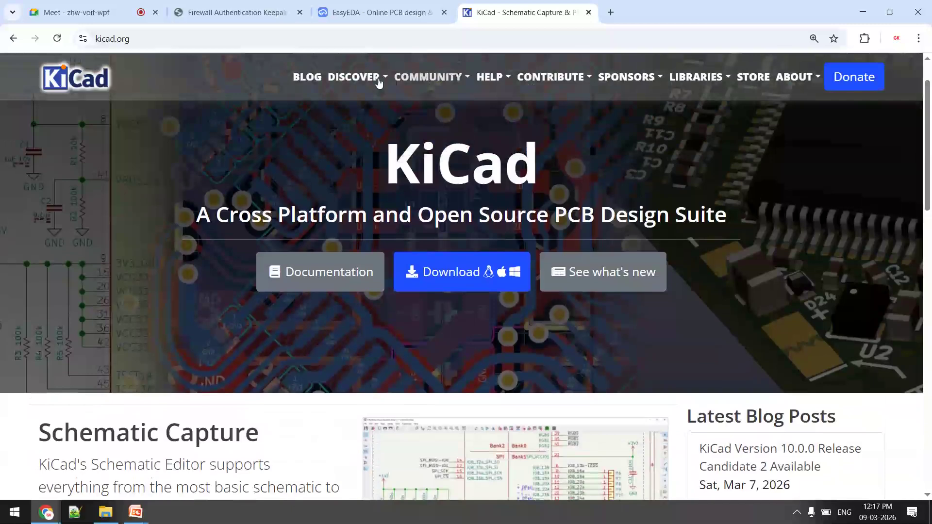
View KiCad's Third Party Libraries page and go back to the KiCad home page.
{"action": "left_click", "coordinate": [697, 77]}
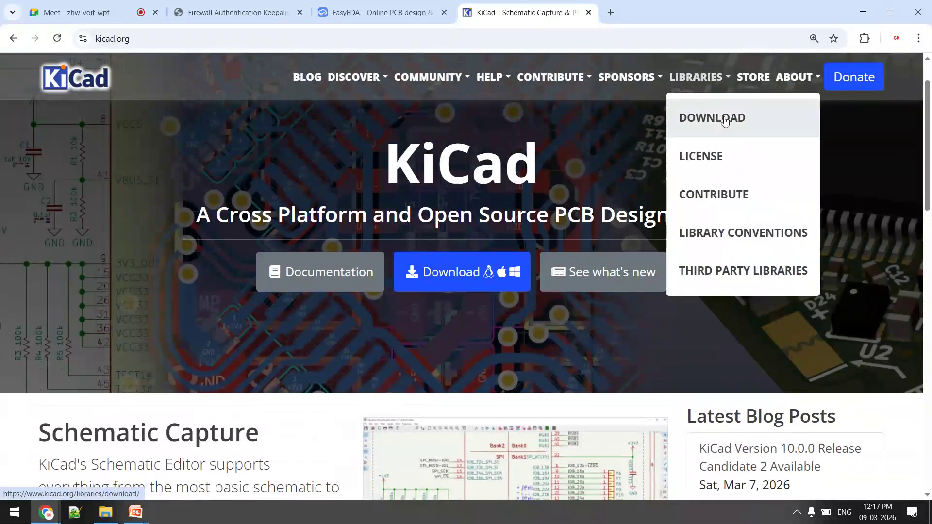
{"action": "left_click", "coordinate": [724, 272]}
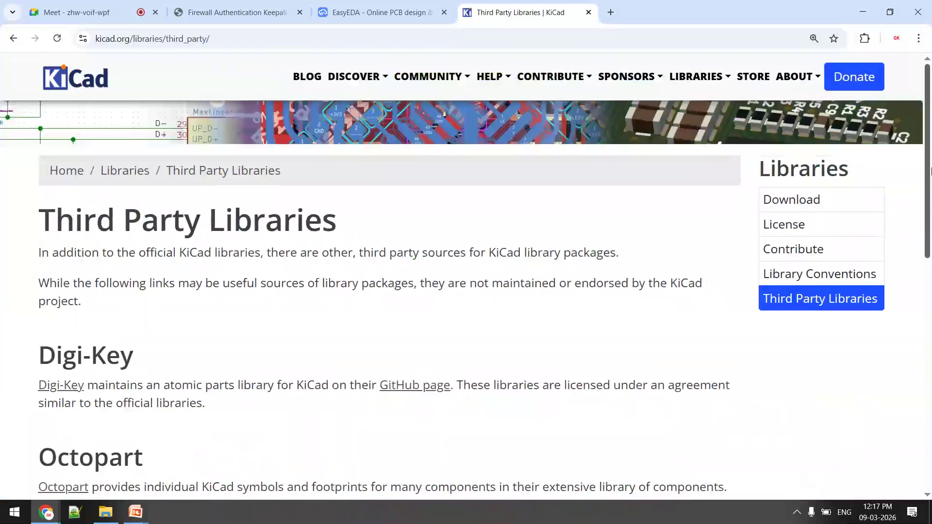
{"action": "mouse_move", "coordinate": [930, 171]}
{"action": "left_mouse_down"}
{"action": "mouse_move", "coordinate": [930, 320]}
{"action": "mouse_move", "coordinate": [930, 175]}
{"action": "left_mouse_up"}
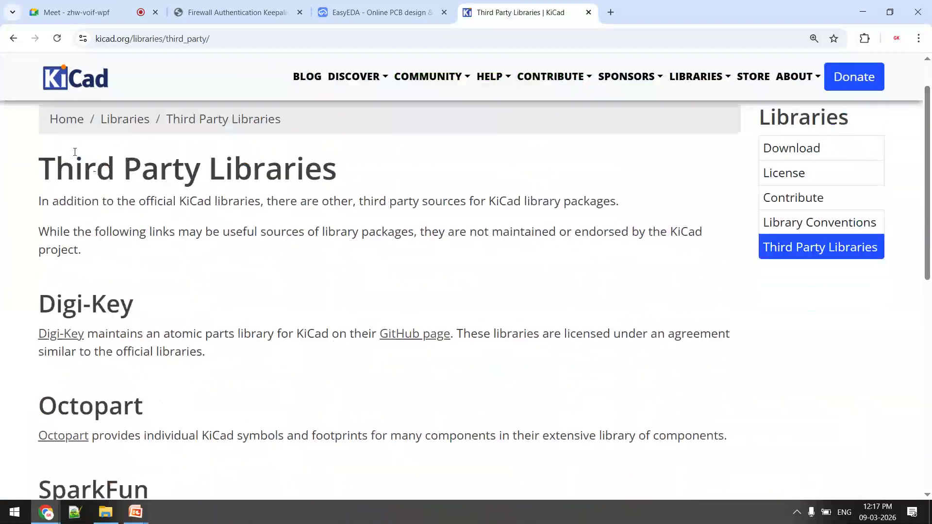
{"action": "left_click", "coordinate": [13, 38]}
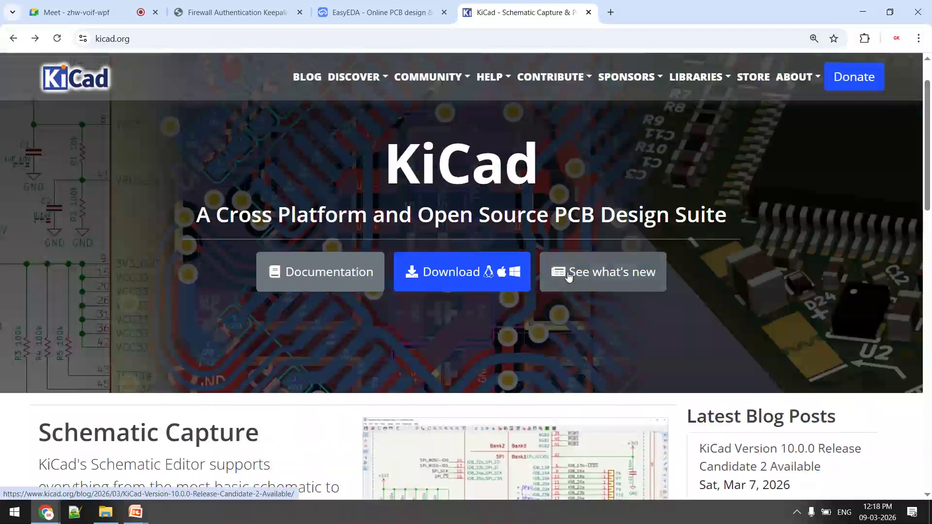
Close the KiCad website and return to the EasyEDA home page.
{"action": "left_click", "coordinate": [414, 15]}
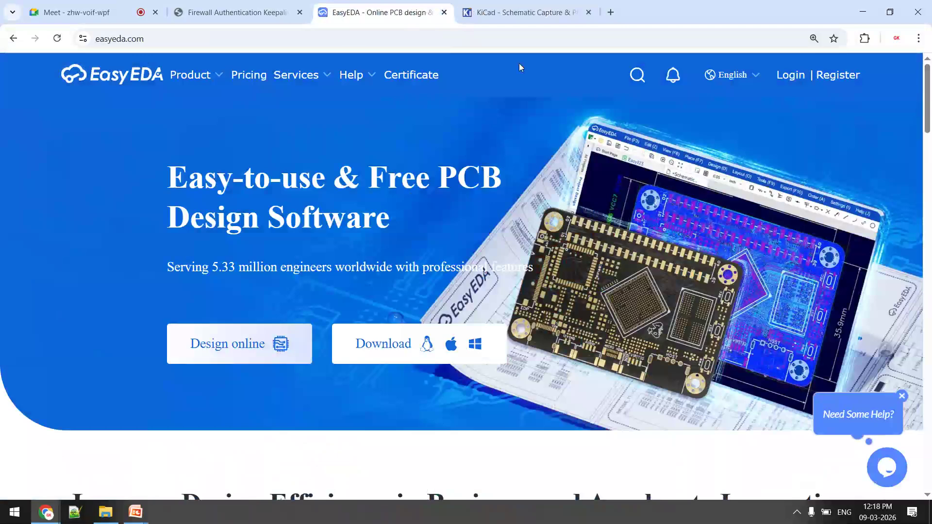
{"action": "left_click", "coordinate": [547, 4]}
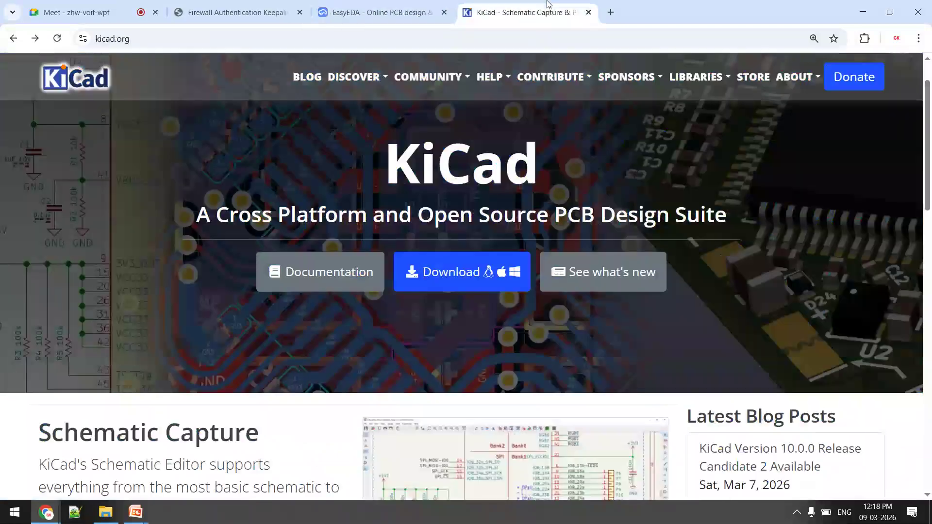
{"action": "left_click", "coordinate": [588, 13]}
{"action": "right_click", "coordinate": [847, 146]}
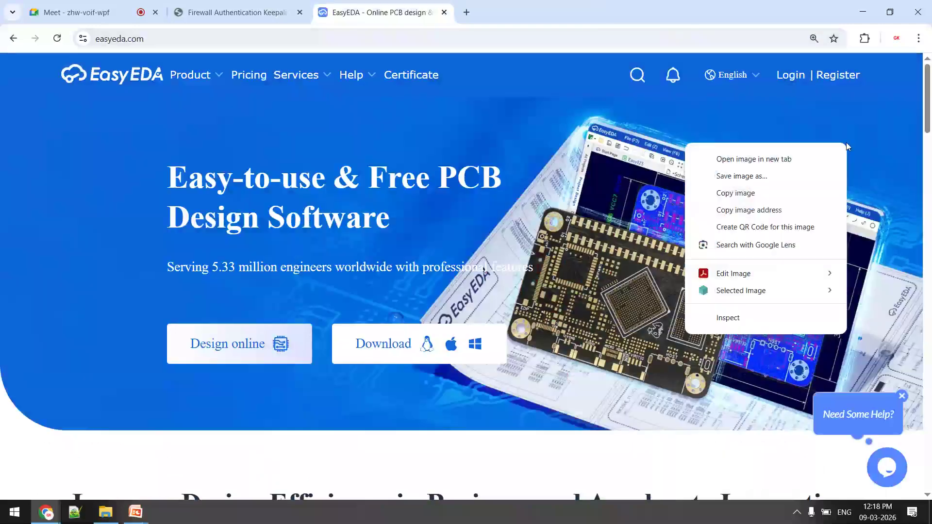
{"action": "left_click", "coordinate": [844, 120]}
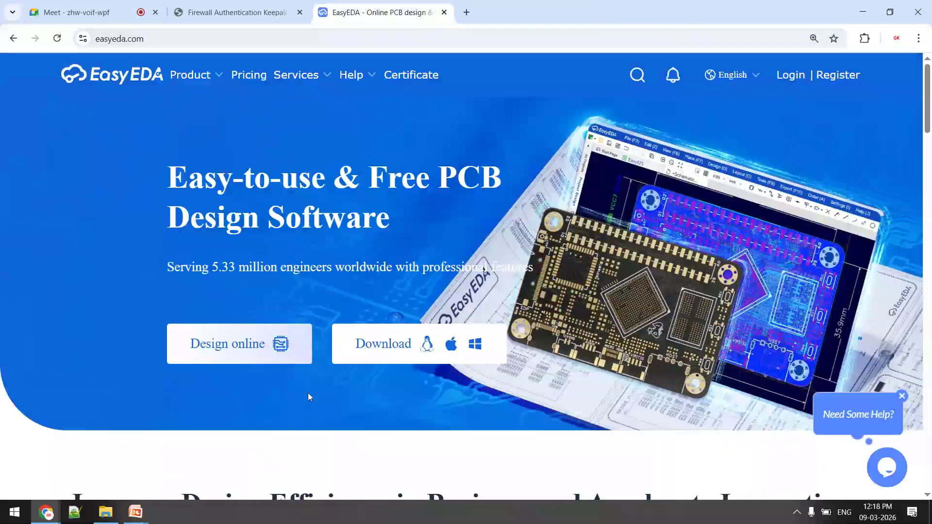
Read the Free Tools for PCB Design slide in the PowerPoint slide show and return to Chrome.
{"action": "mouse_move", "coordinate": [135, 512]}
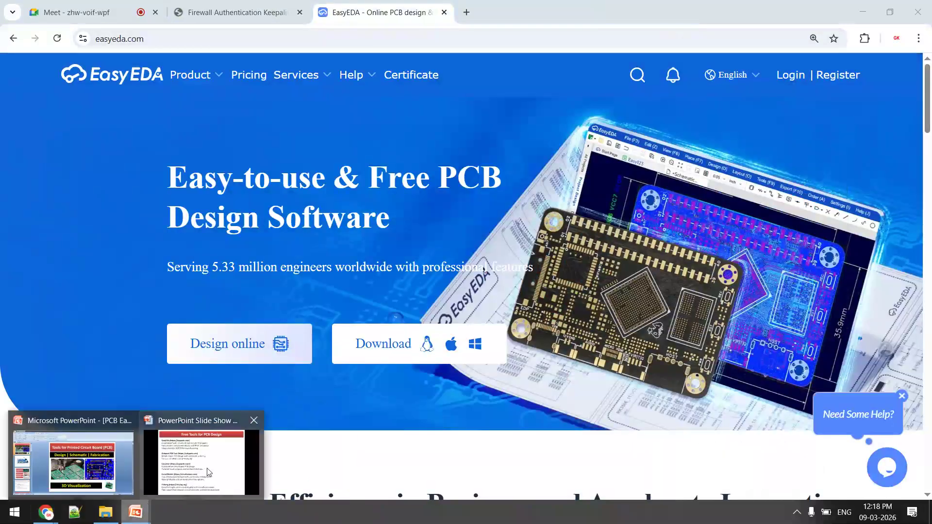
{"action": "left_click", "coordinate": [185, 467]}
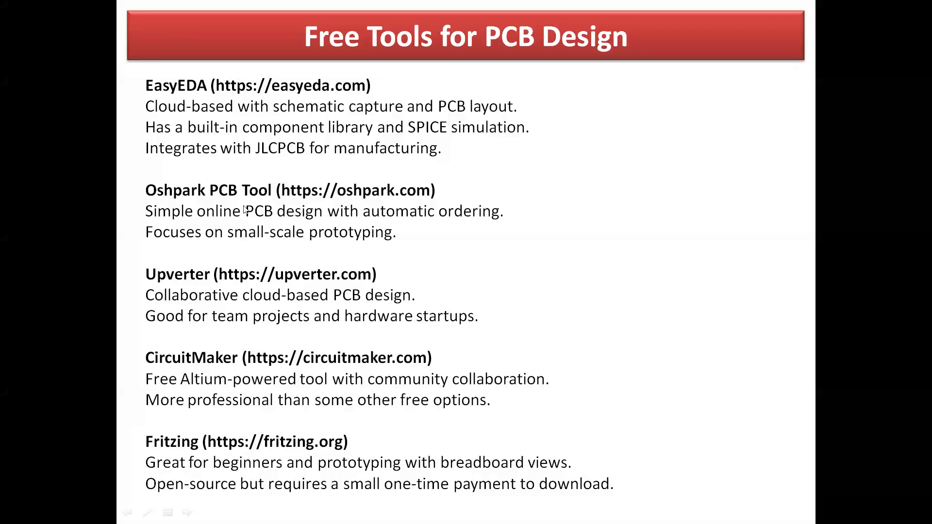
{"action": "key", "text": "alt+Tab"}
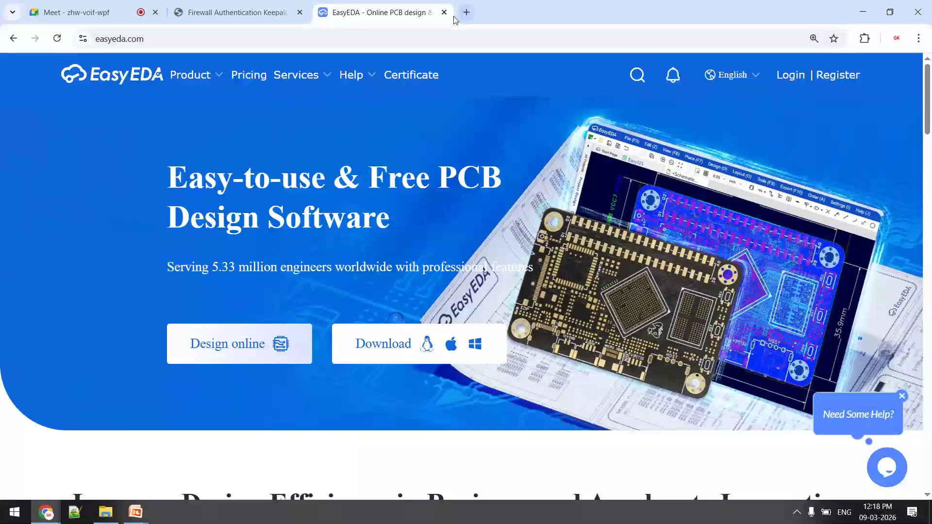
Open the oshpark.com website in a new browser tab.
{"action": "left_click", "coordinate": [467, 15]}
{"action": "type", "text": "easyeda.com"}
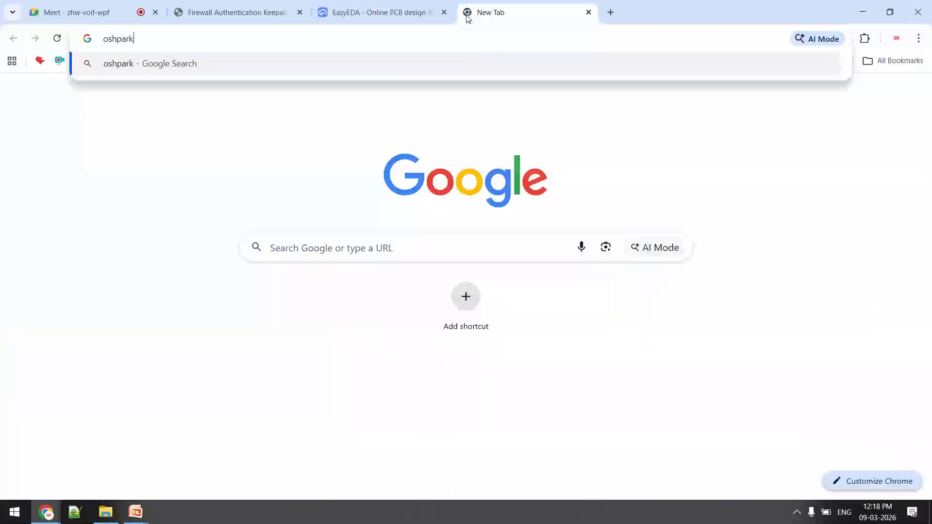
{"action": "key", "text": "Return"}
{"action": "key", "text": "alt+Tab"}
{"action": "key", "text": "alt+Tab"}
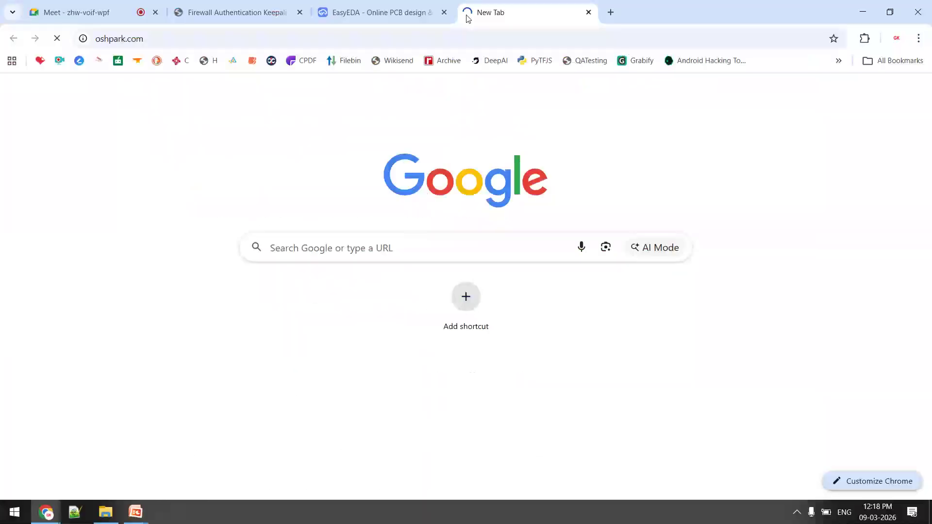
Open the upverter.com website in another new browser tab.
{"action": "key", "text": "ctrl+t"}
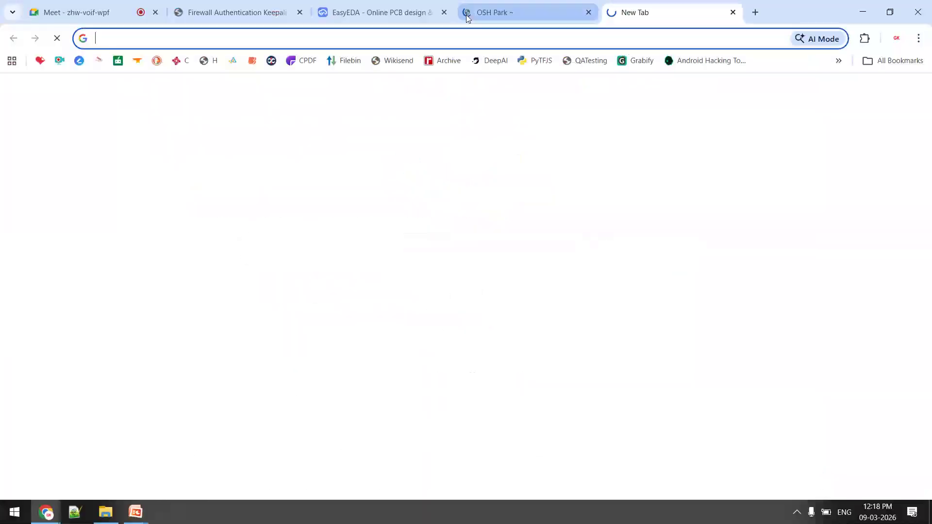
{"action": "type", "text": "upvers"}
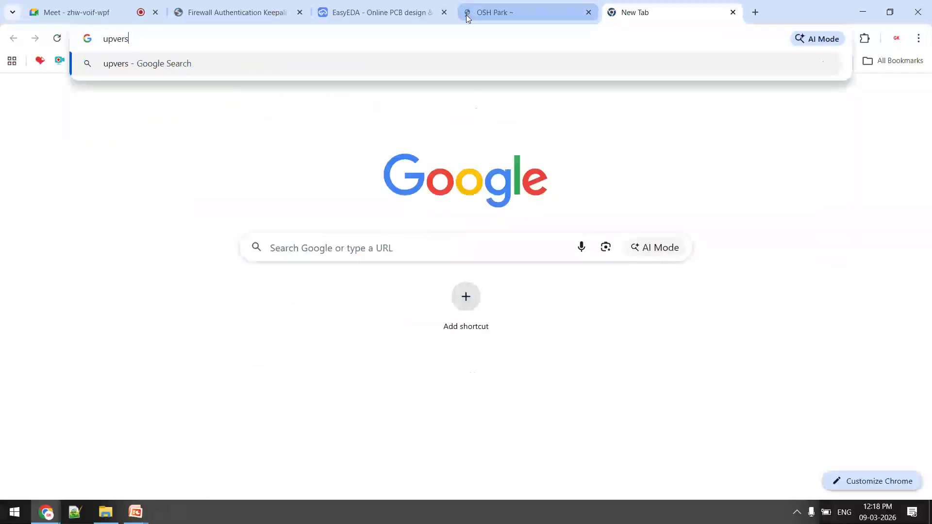
{"action": "key", "text": "BackSpace"}
{"action": "type", "text": "ter.com"}
{"action": "key", "text": "Return"}
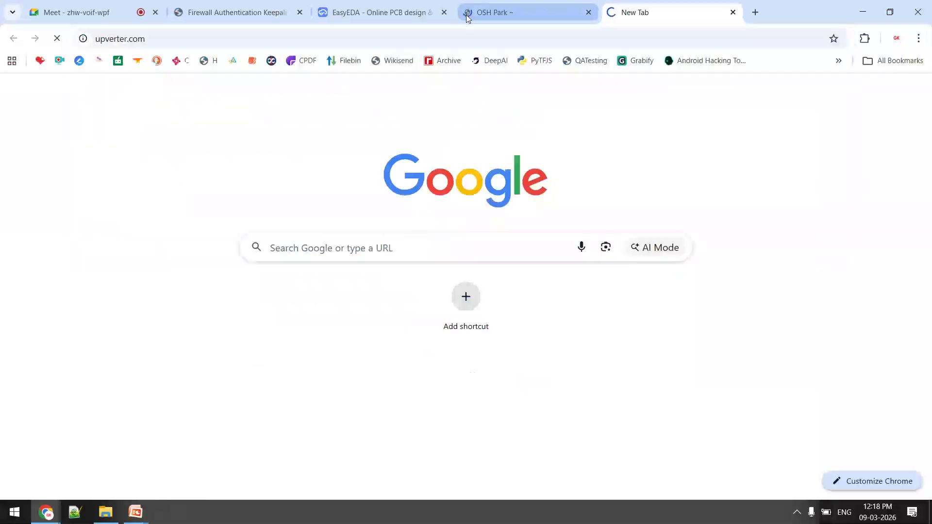
View the OSH Park home page, glance at the Upverter page and go back to OSH Park.
{"action": "left_click", "coordinate": [517, 8]}
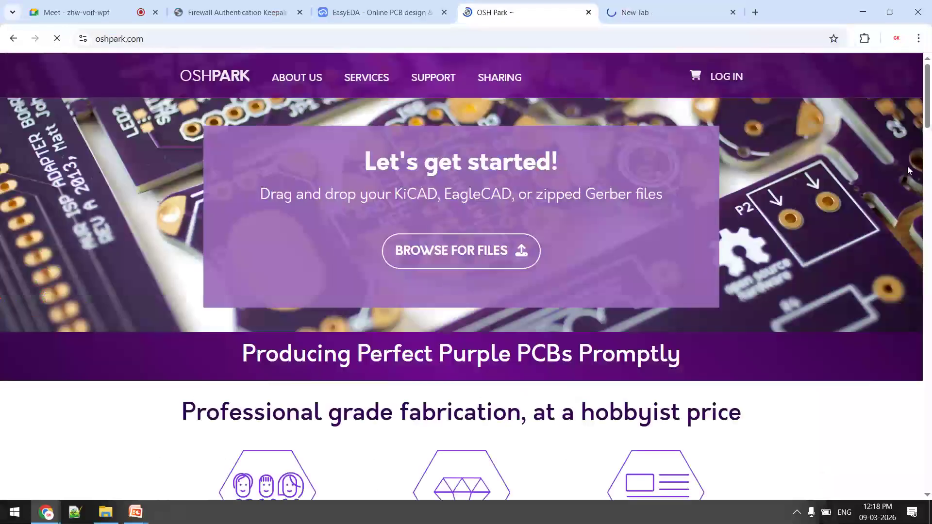
{"action": "mouse_move", "coordinate": [930, 108]}
{"action": "left_mouse_down"}
{"action": "mouse_move", "coordinate": [931, 183]}
{"action": "mouse_move", "coordinate": [924, 99]}
{"action": "left_mouse_up"}
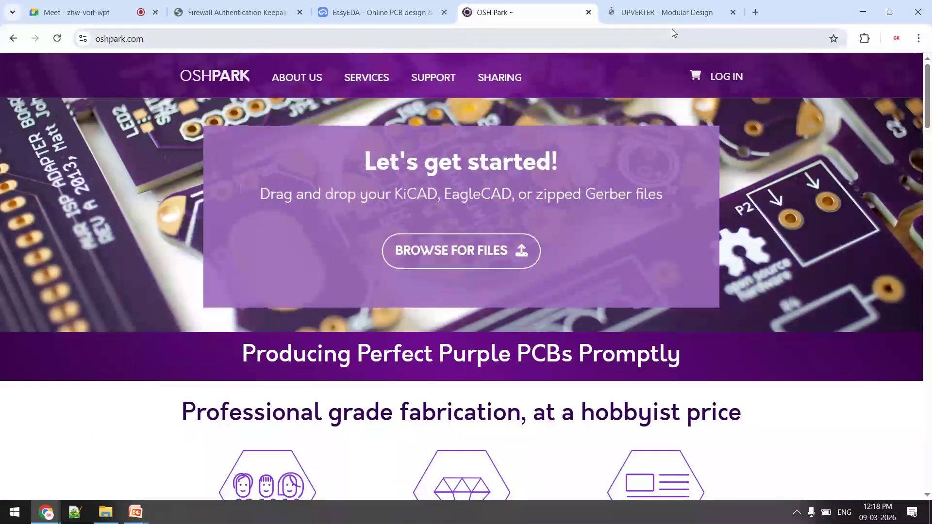
{"action": "left_click", "coordinate": [670, 11]}
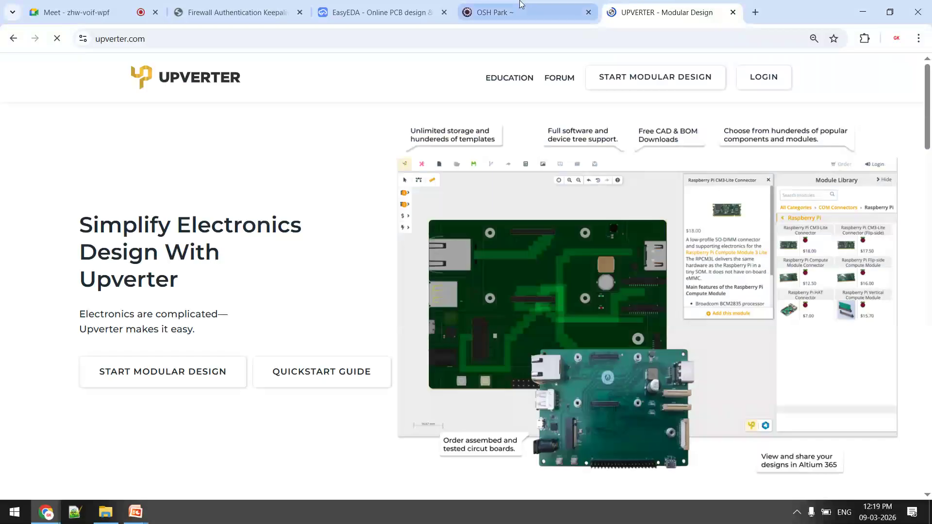
{"action": "left_click", "coordinate": [544, 8]}
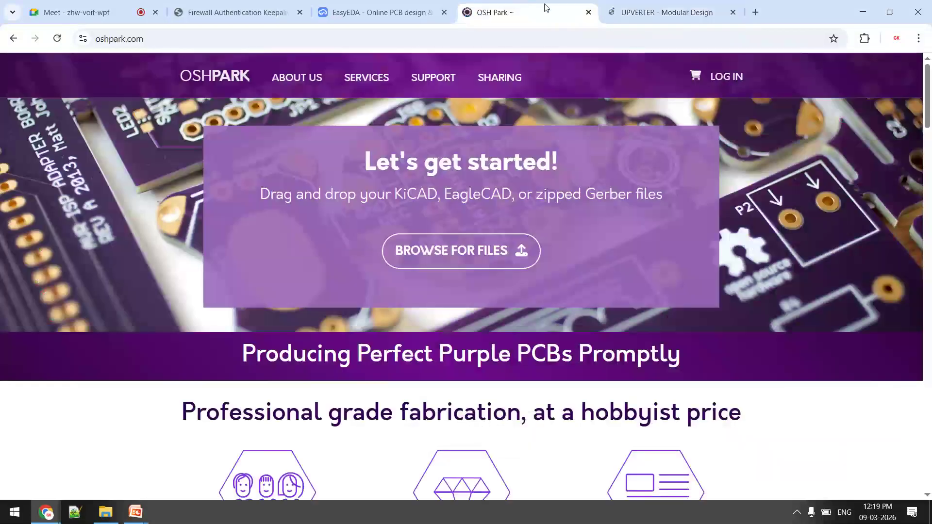
Look over the Upverter home page, including its introduction to modular, web-based PCB design.
{"action": "left_click", "coordinate": [655, 6]}
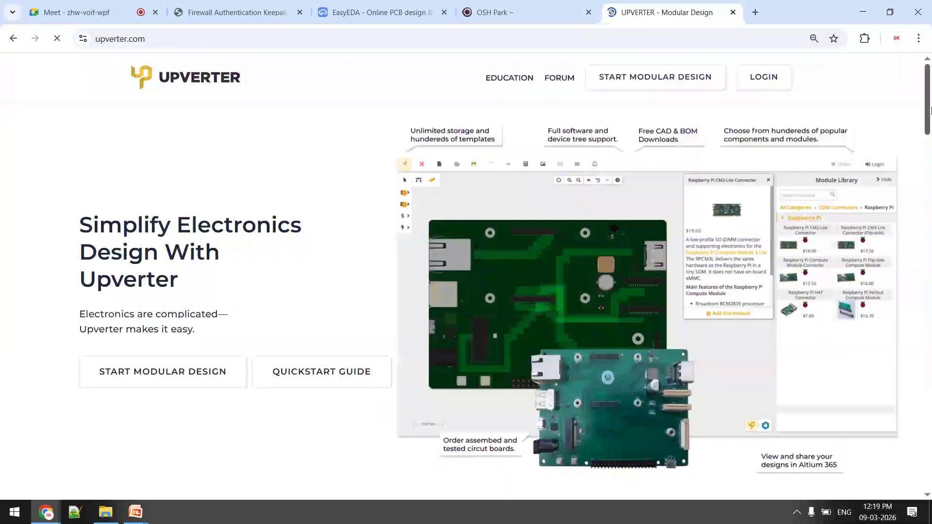
{"action": "scroll", "coordinate": [929, 117], "scroll_direction": "down", "scroll_amount": 1}
{"action": "mouse_move", "coordinate": [930, 120]}
{"action": "left_mouse_down"}
{"action": "mouse_move", "coordinate": [929, 111]}
{"action": "mouse_move", "coordinate": [922, 154]}
{"action": "mouse_move", "coordinate": [917, 118]}
{"action": "left_mouse_up"}
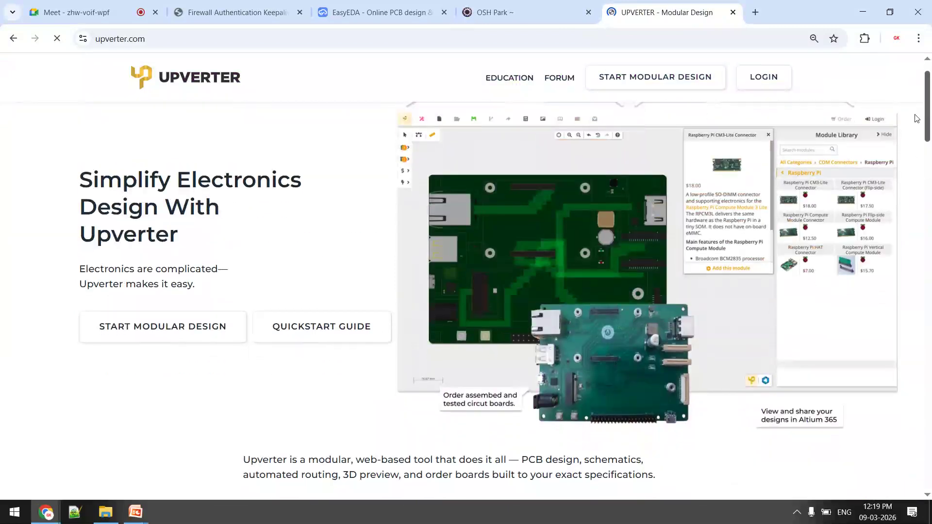
{"action": "scroll", "coordinate": [917, 118], "scroll_direction": "up", "scroll_amount": 1}
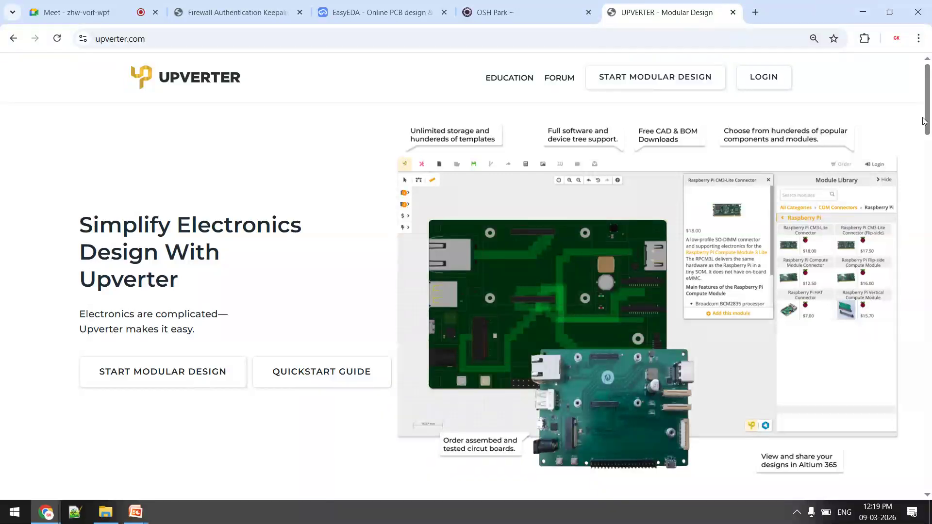
{"action": "left_click_drag", "start_coordinate": [924, 122], "coordinate": [898, 116]}
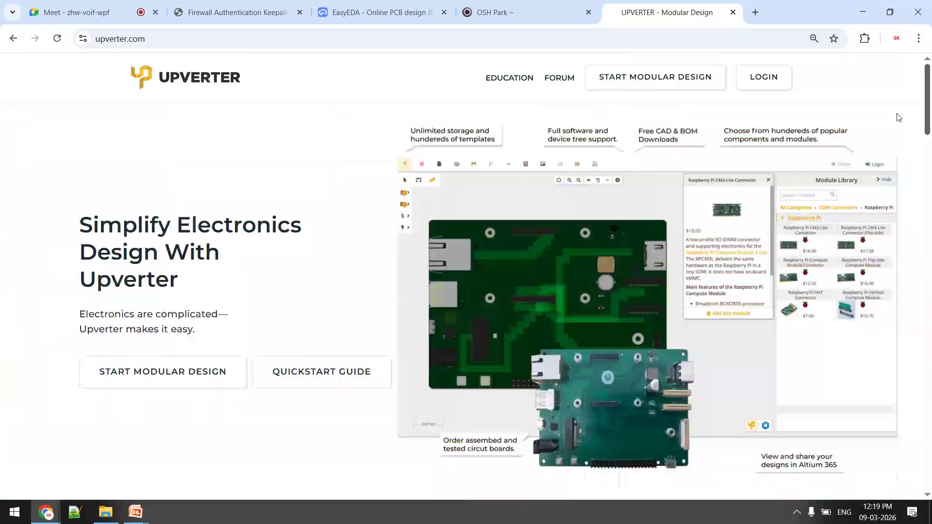
Switch to the PowerPoint slide show and advance past the Upverter and Osmond PCB slides to the JLCPCB slide.
{"action": "left_click", "coordinate": [137, 512]}
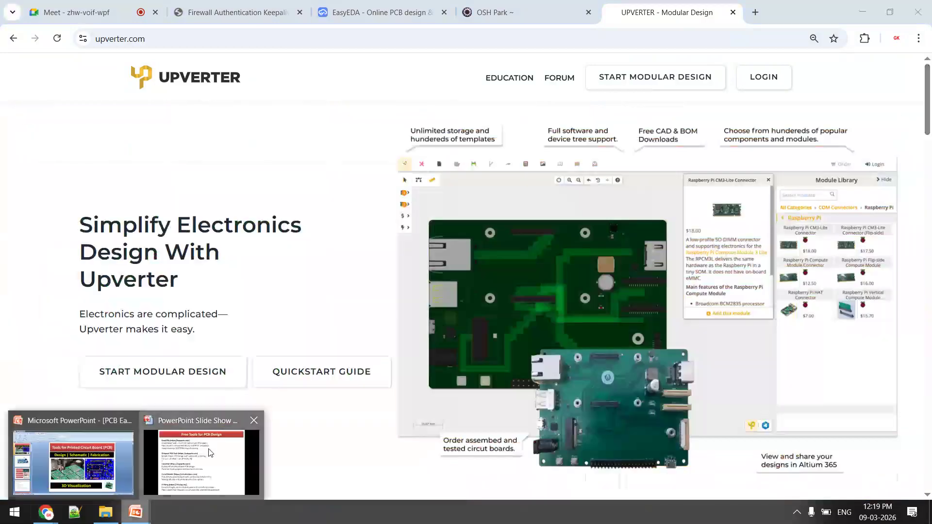
{"action": "left_click", "coordinate": [167, 482]}
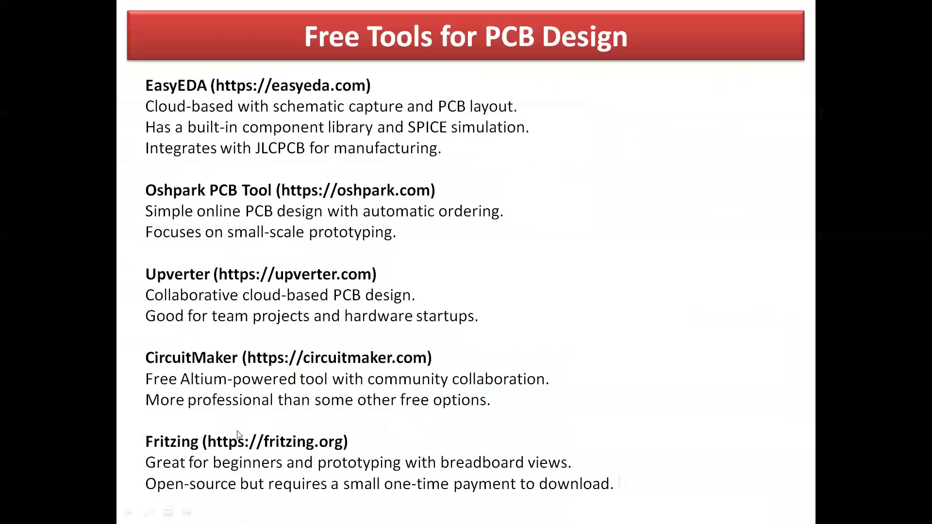
{"action": "left_click", "coordinate": [480, 391]}
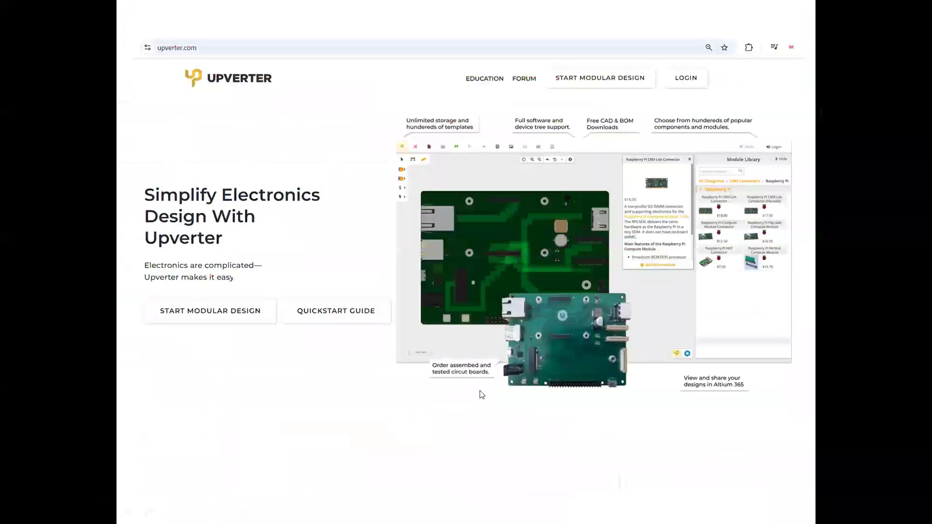
{"action": "left_click", "coordinate": [479, 391]}
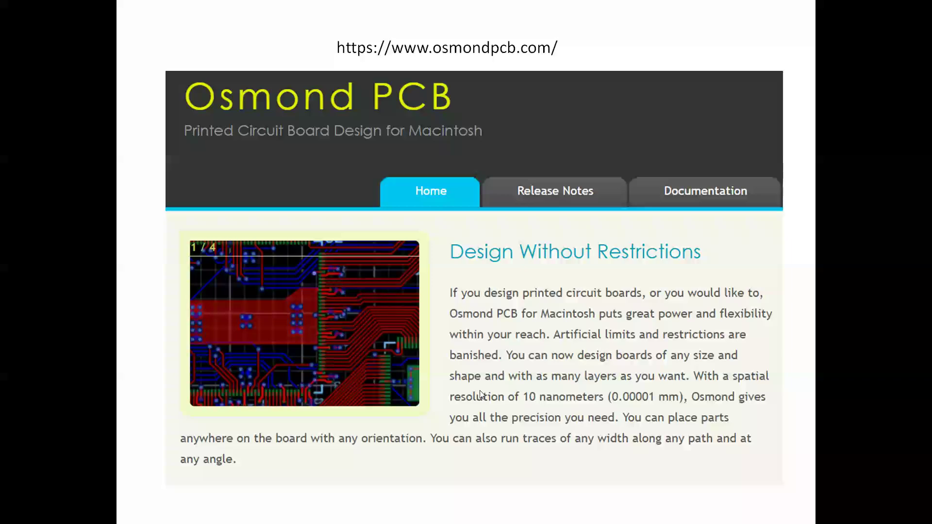
{"action": "left_click", "coordinate": [479, 391]}
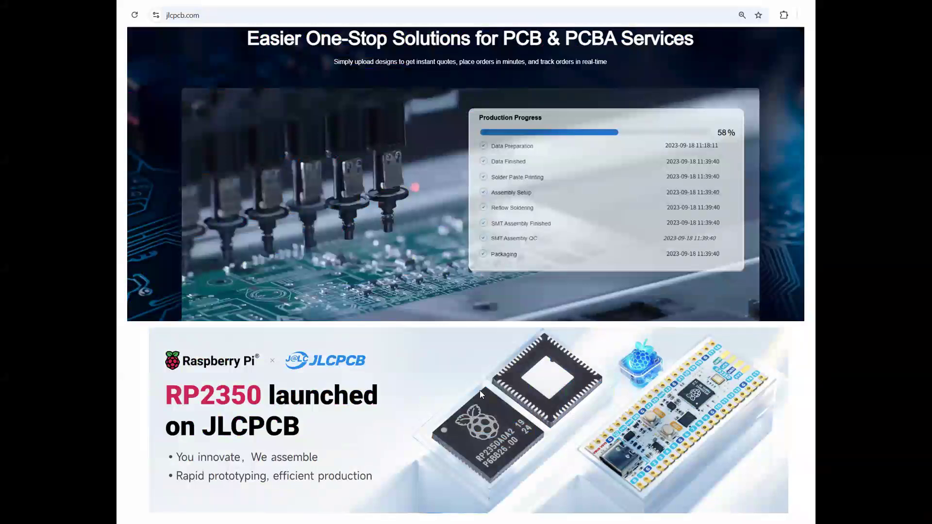
Return to Chrome and open the jlcpcb.com website in a new tab.
{"action": "key", "text": "alt+Tab"}
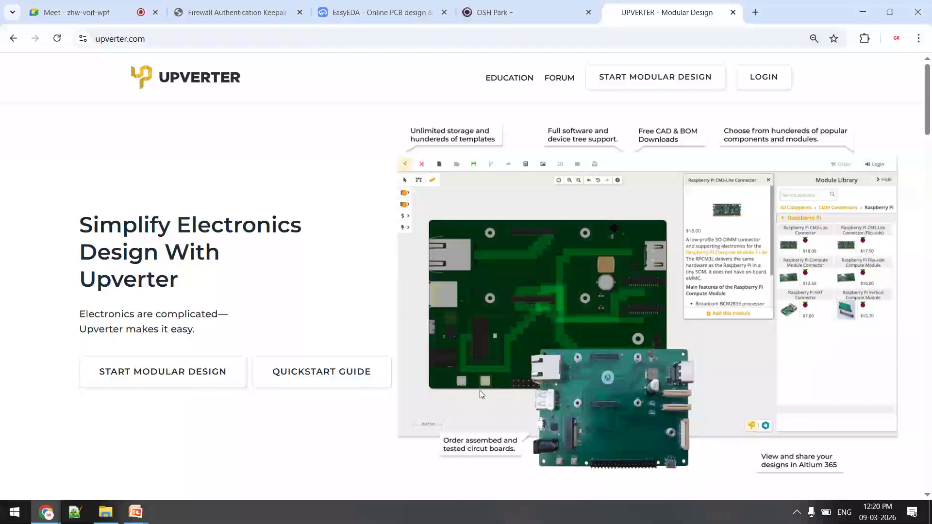
{"action": "left_click", "coordinate": [753, 18]}
{"action": "type", "text": "jlc"}
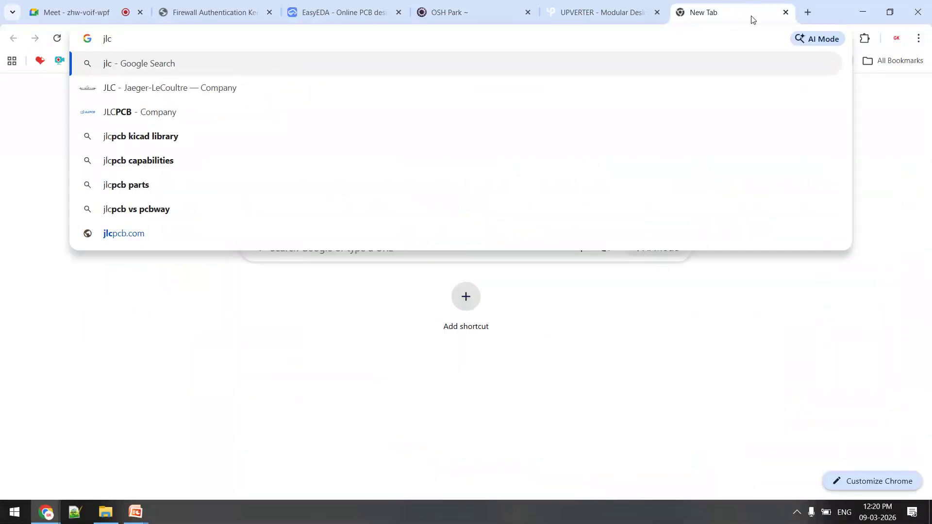
{"action": "type", "text": "pcb"}
{"action": "key", "text": "Down"}
{"action": "key", "text": "Down"}
{"action": "key", "text": "Down"}
{"action": "key", "text": "Down"}
{"action": "key", "text": "Down"}
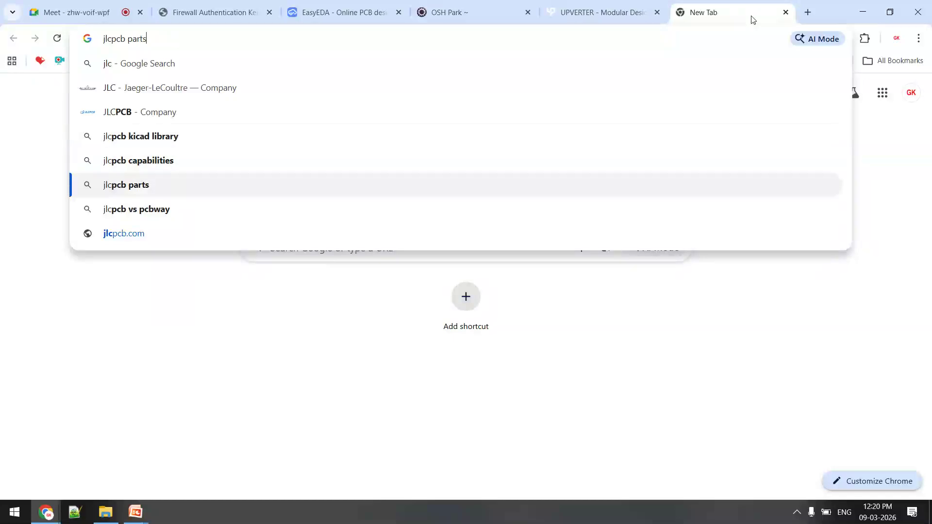
{"action": "key", "text": "Return"}
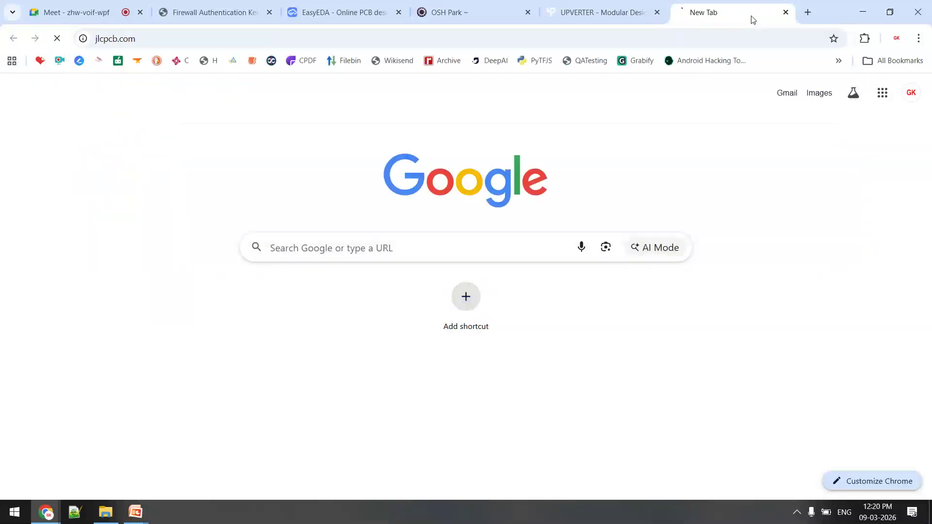
Close the Upverter and OSH Park websites.
{"action": "left_click", "coordinate": [603, 10]}
{"action": "left_click", "coordinate": [522, 13]}
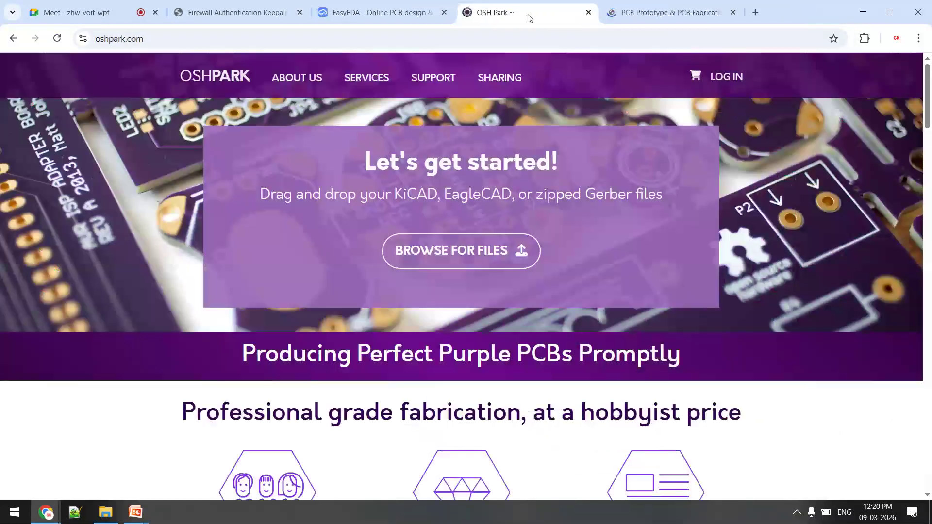
{"action": "left_click", "coordinate": [588, 13]}
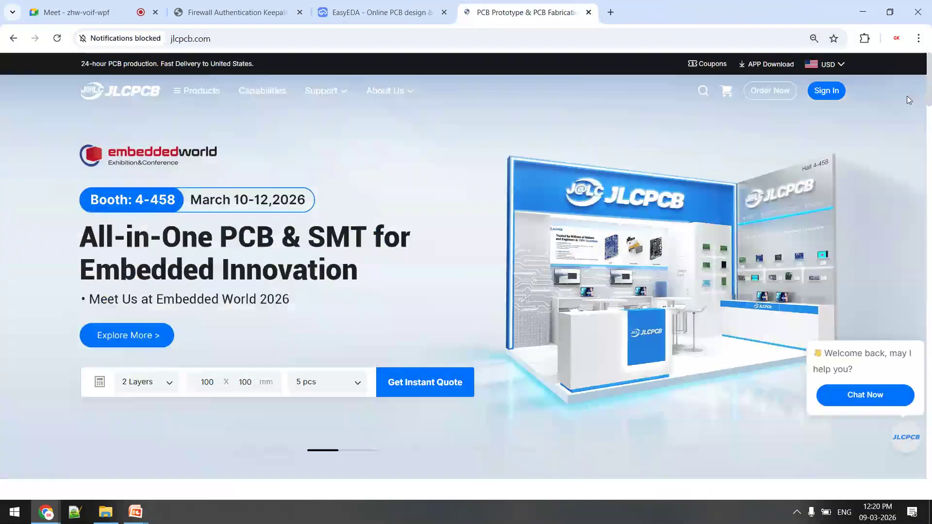
Check the EasyEDA page briefly and review the JLCPCB home page with its instant quote form.
{"action": "left_click", "coordinate": [384, 12]}
{"action": "left_click", "coordinate": [519, 13]}
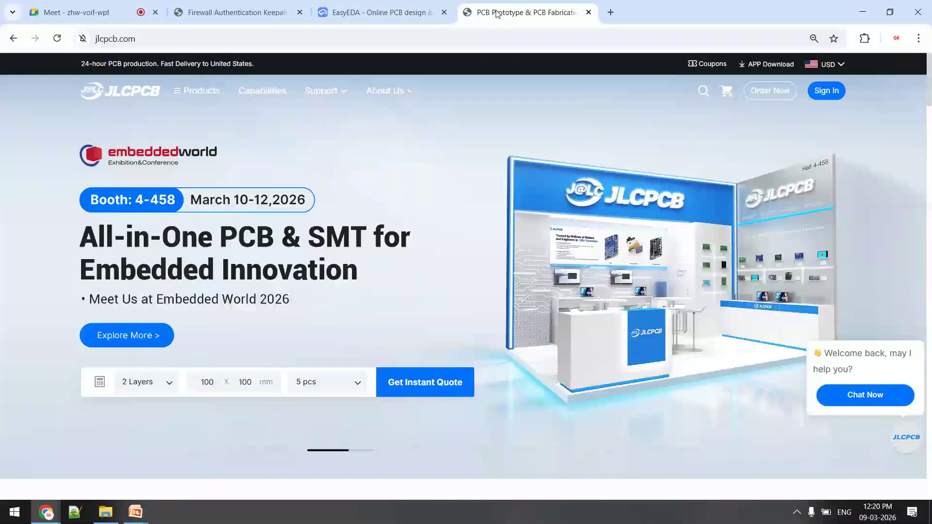
{"action": "scroll", "coordinate": [929, 85], "scroll_direction": "down", "scroll_amount": 1}
{"action": "scroll", "coordinate": [928, 82], "scroll_direction": "up", "scroll_amount": 1}
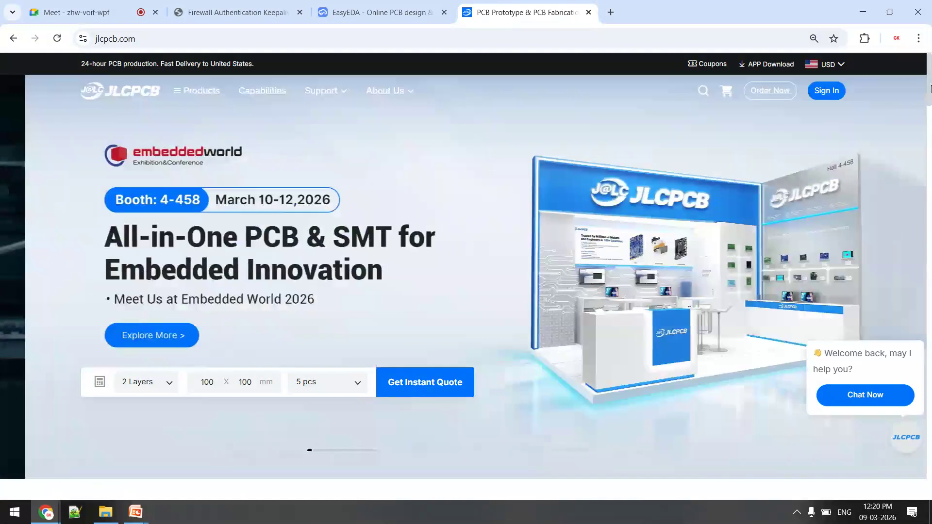
{"action": "mouse_move", "coordinate": [931, 93]}
{"action": "left_mouse_down"}
{"action": "mouse_move", "coordinate": [930, 156]}
{"action": "mouse_move", "coordinate": [928, 75]}
{"action": "left_mouse_up"}
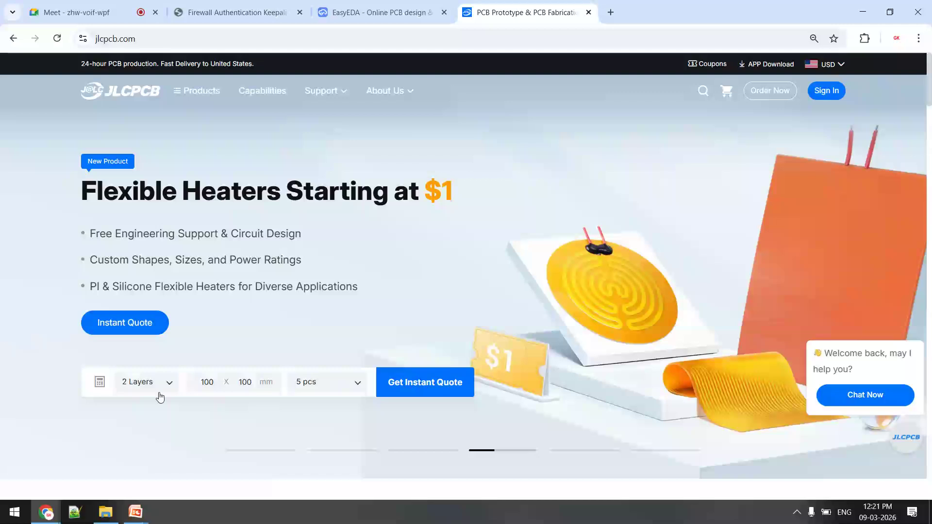
Set the number of layers to 1 in JLCPCB's instant quote form and show the layer choices again.
{"action": "left_click", "coordinate": [161, 390]}
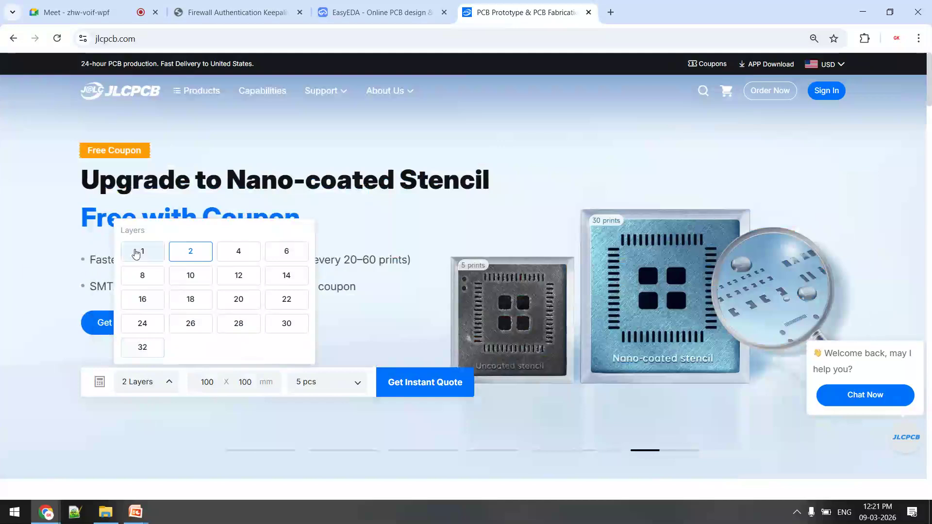
{"action": "left_click", "coordinate": [136, 253]}
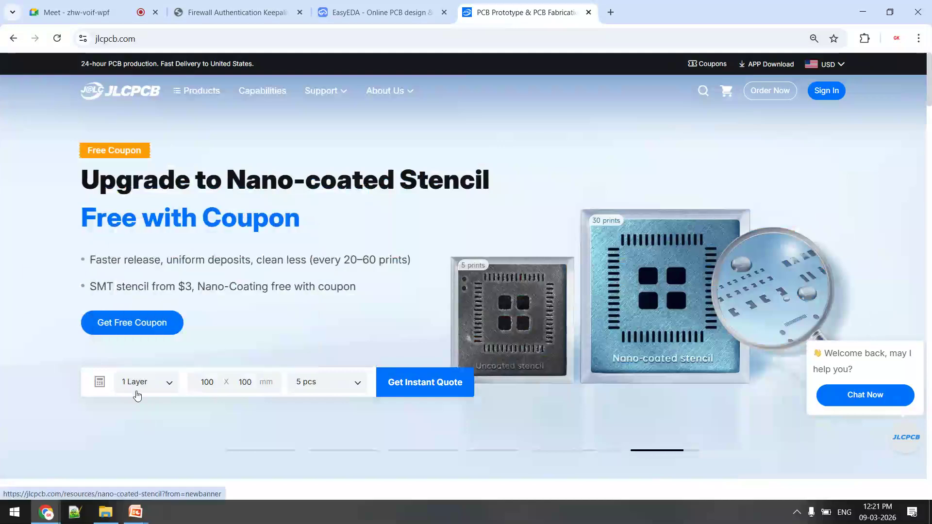
{"action": "left_click", "coordinate": [138, 394]}
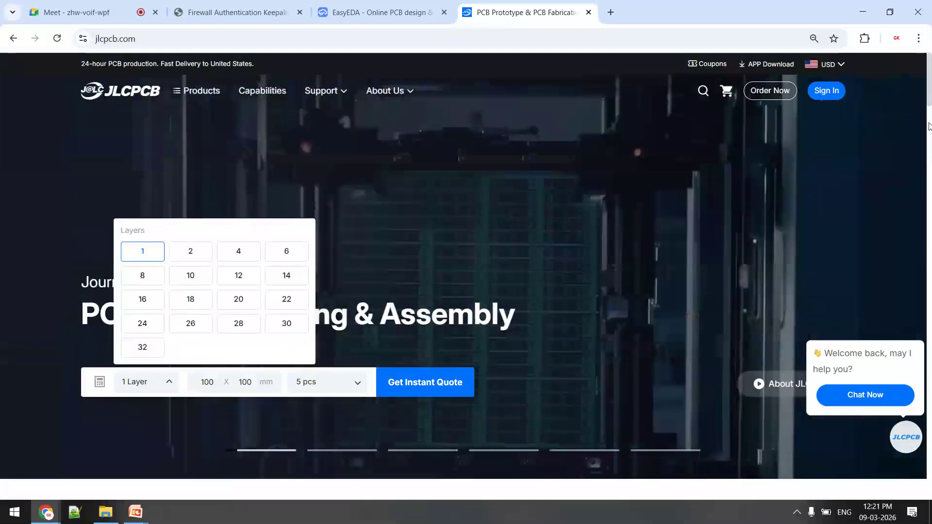
Close the JLCPCB website and start online design on EasyEDA to show the editor version choices.
{"action": "left_click_drag", "start_coordinate": [930, 92], "coordinate": [930, 107]}
{"action": "left_click", "coordinate": [588, 12]}
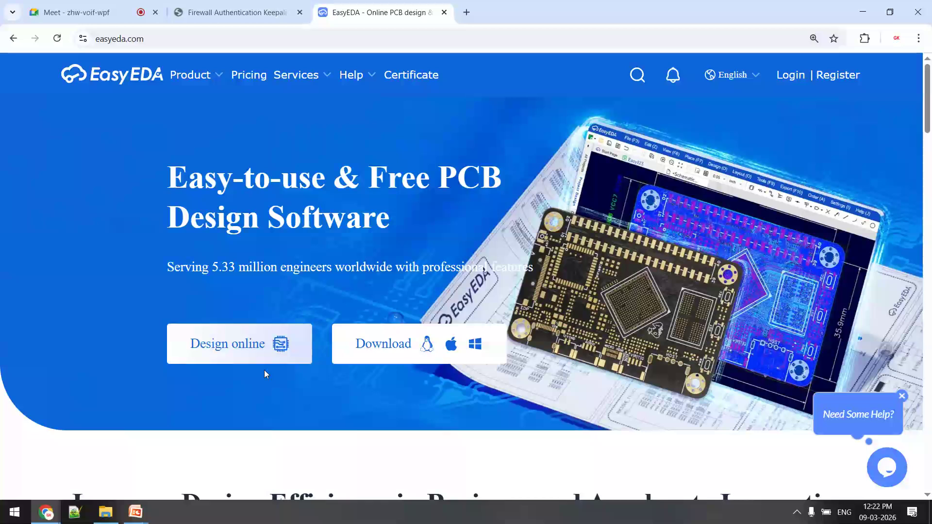
{"action": "left_click", "coordinate": [236, 350]}
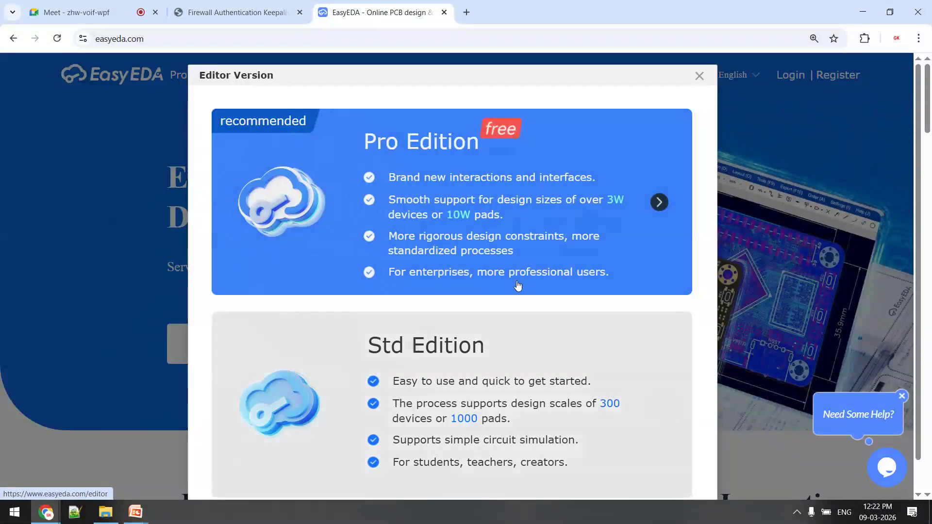
Open the EasyEDA Std Edition editor and look over its component library and help options.
{"action": "key", "text": "ctrl+minus"}
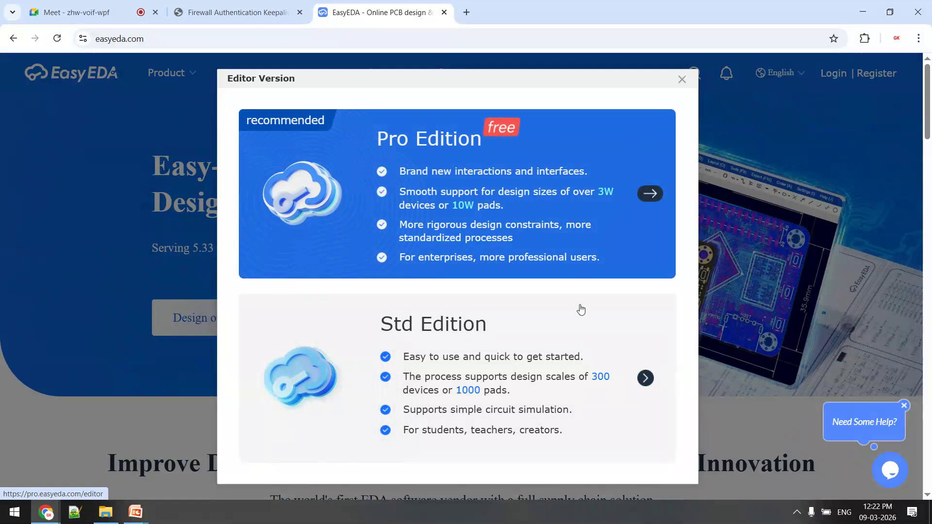
{"action": "left_click", "coordinate": [553, 353]}
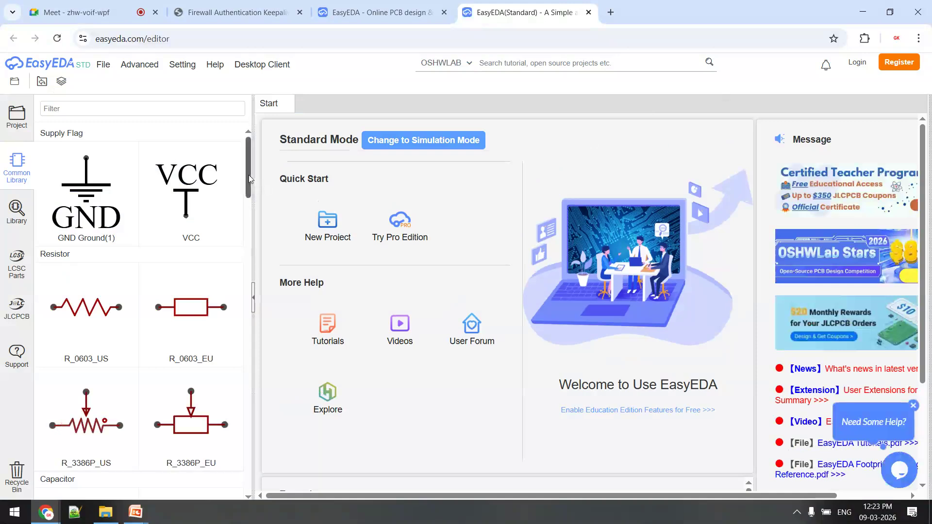
{"action": "left_click_drag", "start_coordinate": [248, 175], "coordinate": [260, 159]}
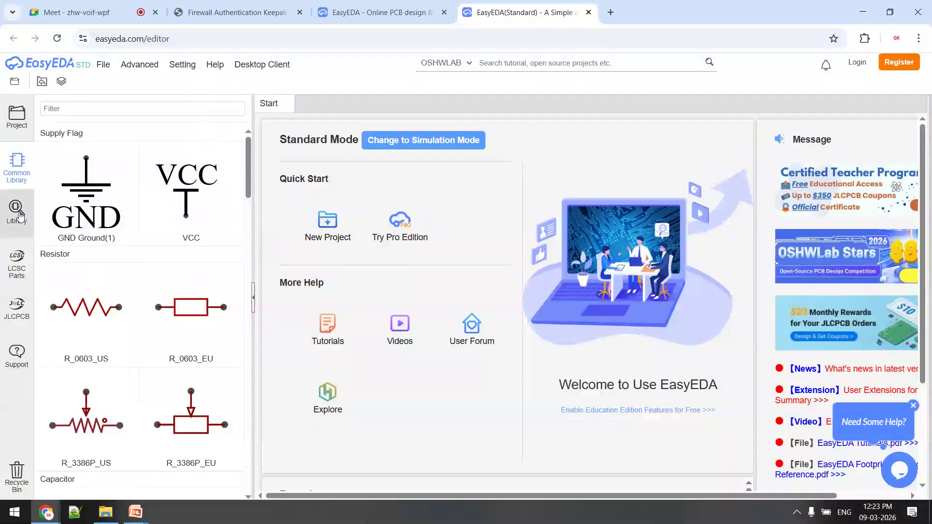
{"action": "left_click", "coordinate": [215, 64]}
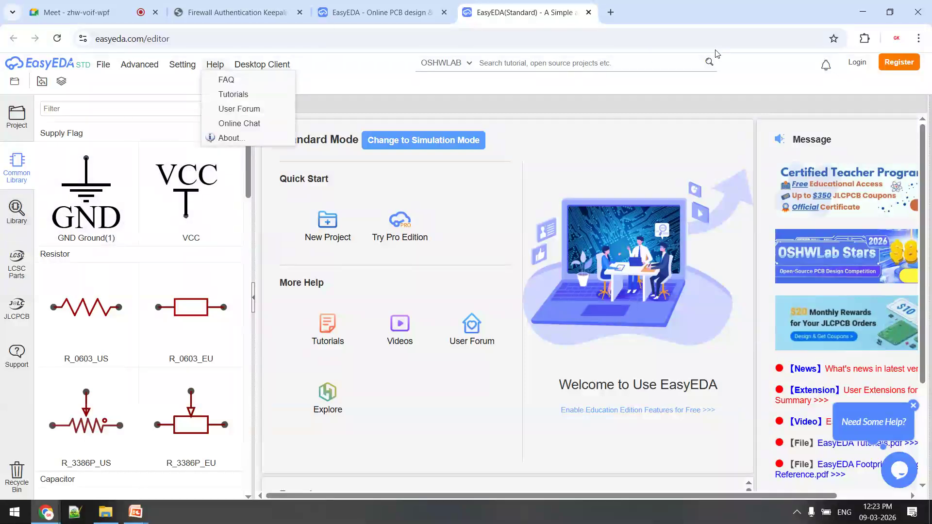
{"action": "left_click", "coordinate": [771, 85]}
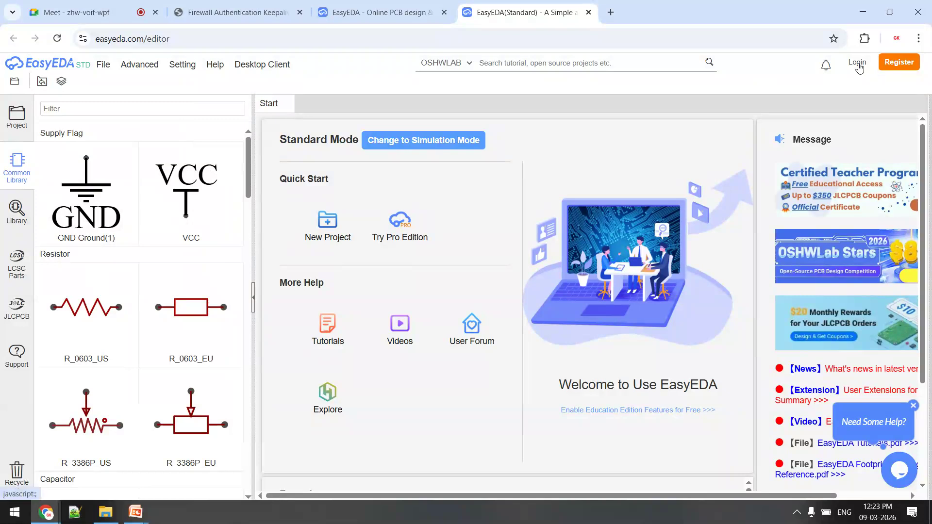
Sign in to EasyEDA with an existing Google account and close the EasyEDA home page.
{"action": "left_click", "coordinate": [858, 64]}
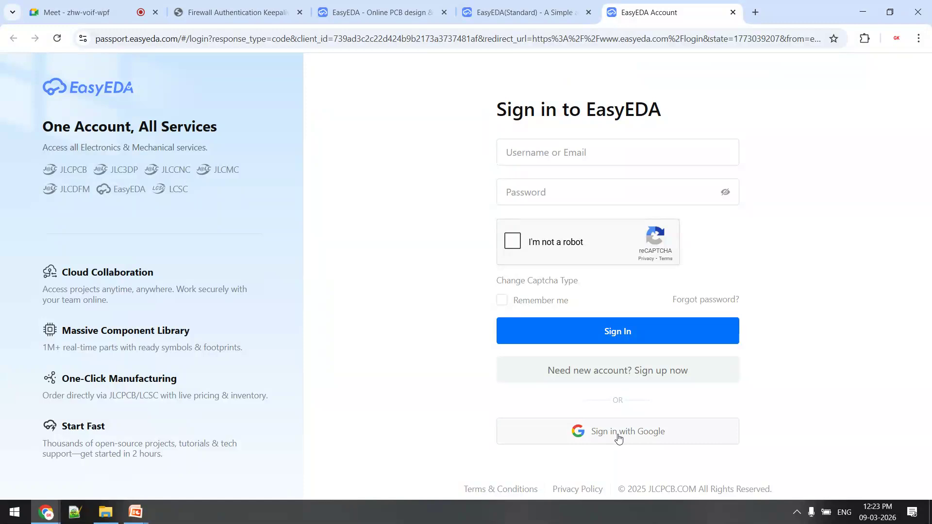
{"action": "left_click", "coordinate": [633, 440]}
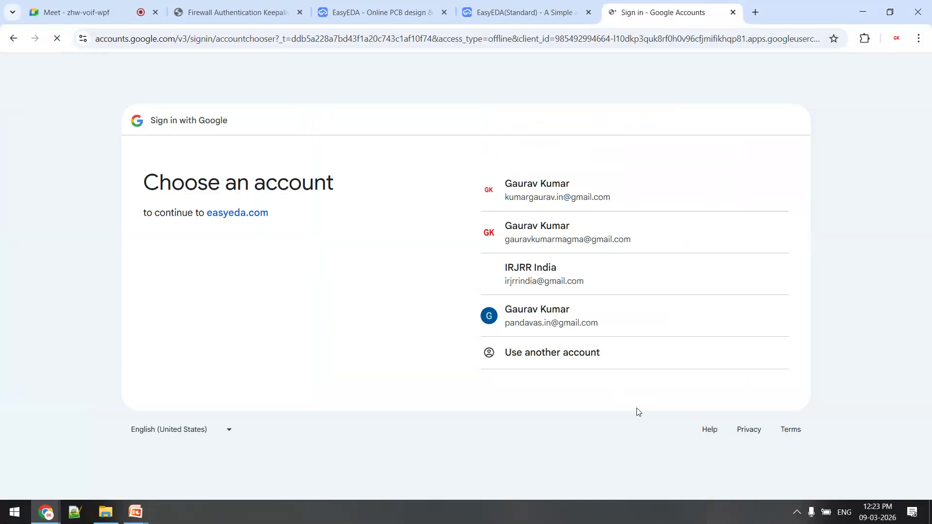
{"action": "left_click", "coordinate": [575, 185]}
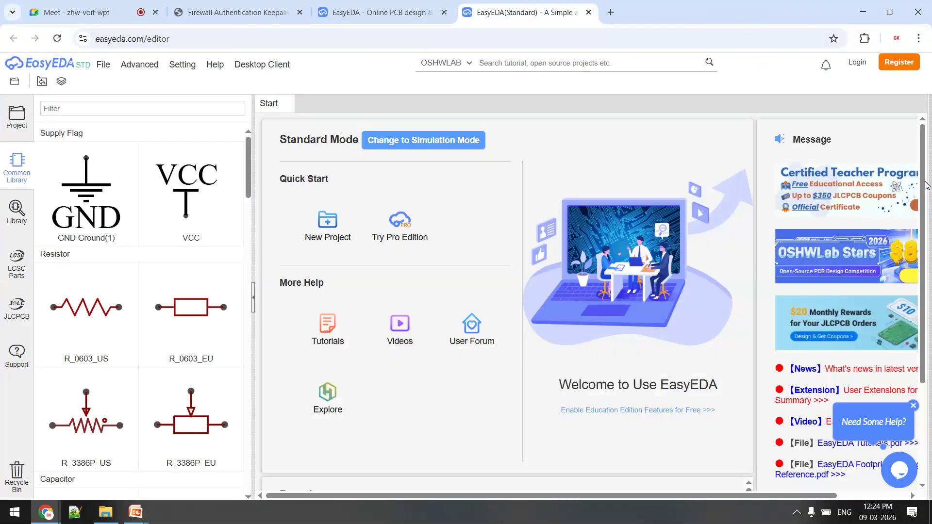
{"action": "left_click", "coordinate": [417, 12]}
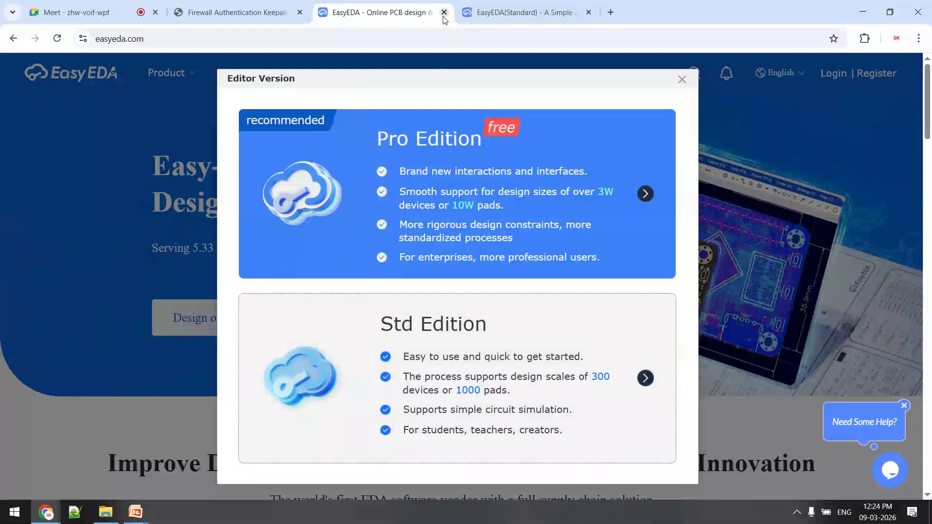
{"action": "left_click", "coordinate": [444, 13]}
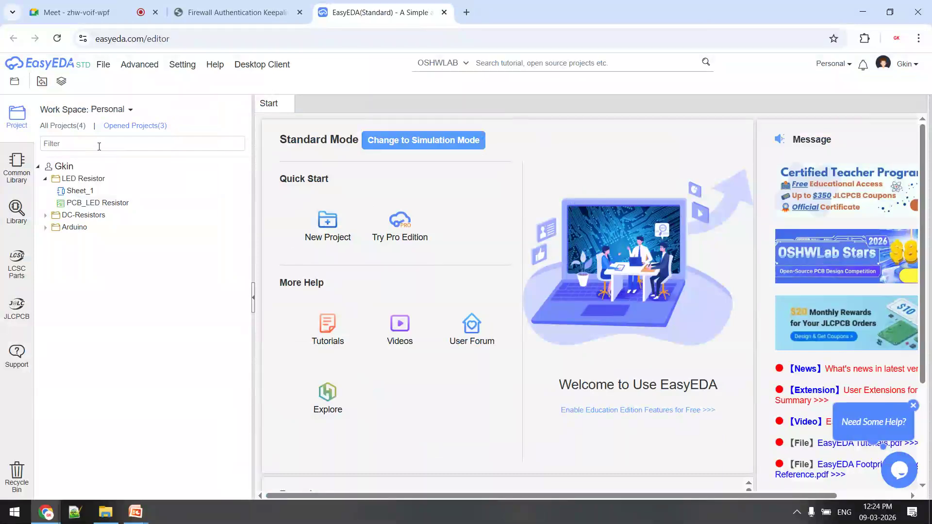
{"action": "left_click_drag", "start_coordinate": [253, 215], "coordinate": [240, 211]}
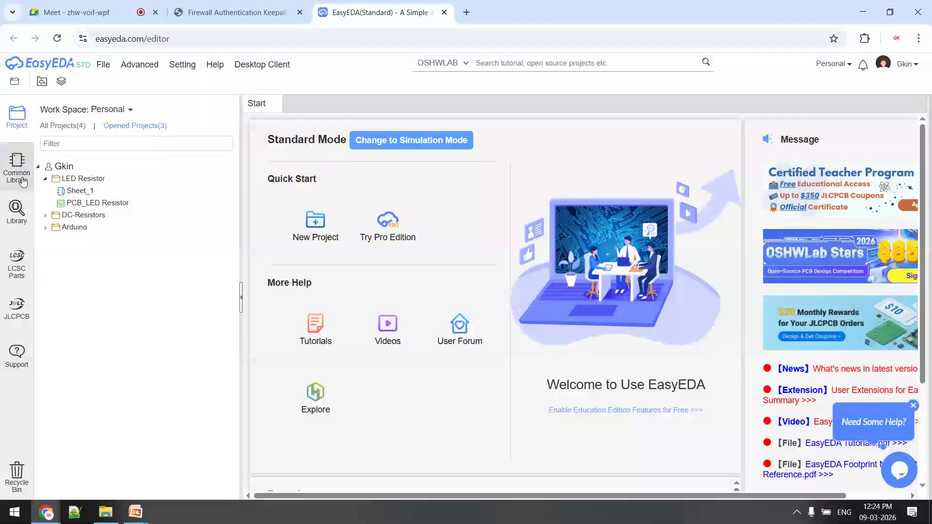
{"action": "key", "text": "super+shift+s"}
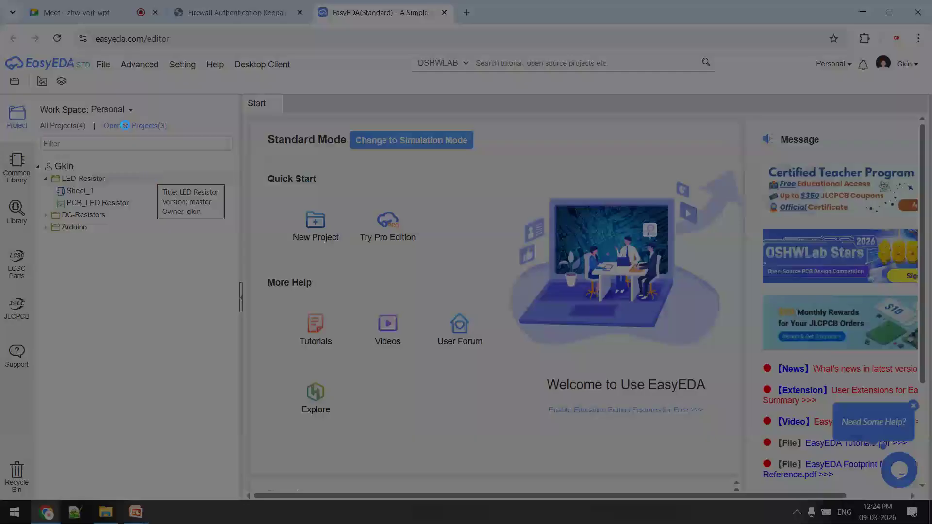
{"action": "left_click_drag", "start_coordinate": [0, 92], "coordinate": [39, 139]}
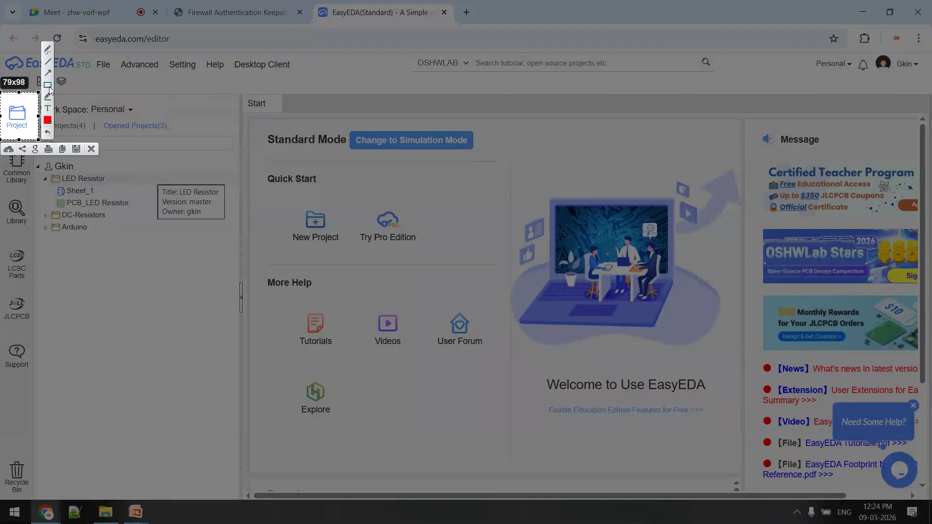
{"action": "left_click", "coordinate": [91, 149]}
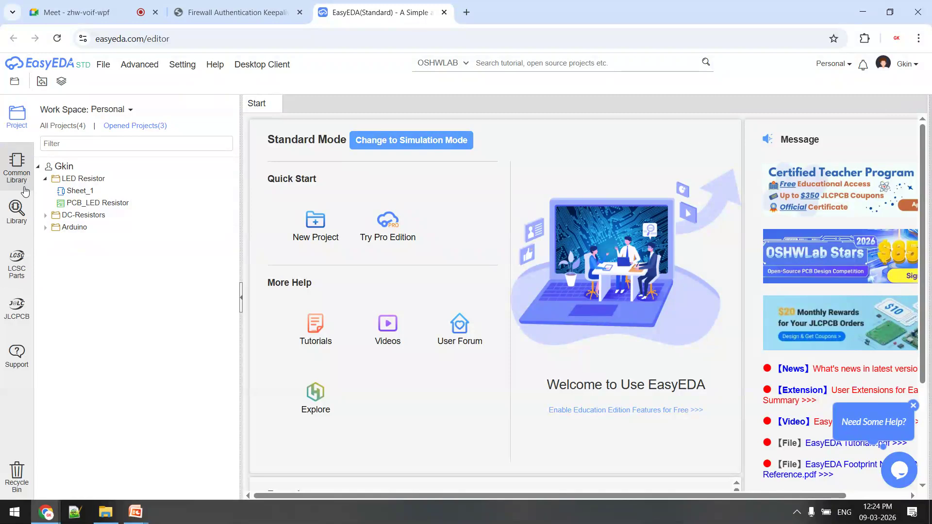
Look through the Common Library components from the supply flags down to the Display and Others categories.
{"action": "left_click", "coordinate": [16, 169]}
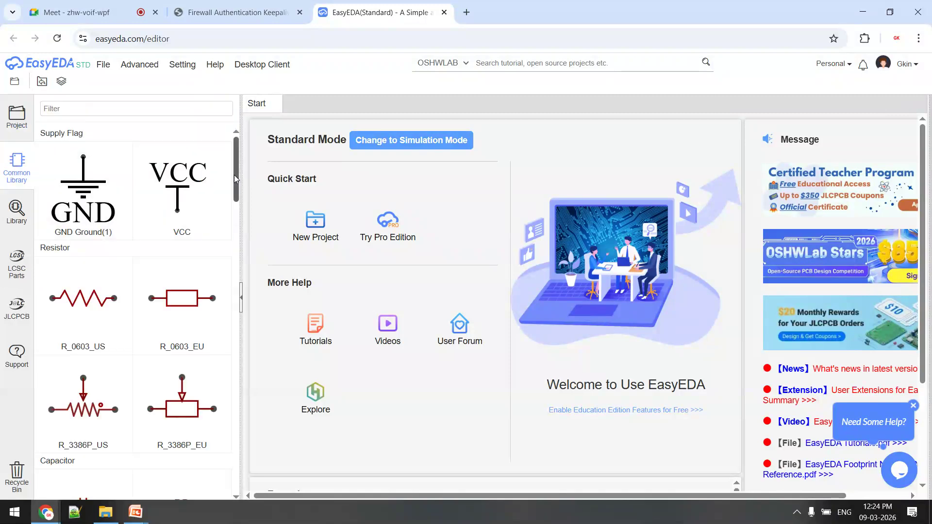
{"action": "left_click_drag", "start_coordinate": [235, 176], "coordinate": [233, 365]}
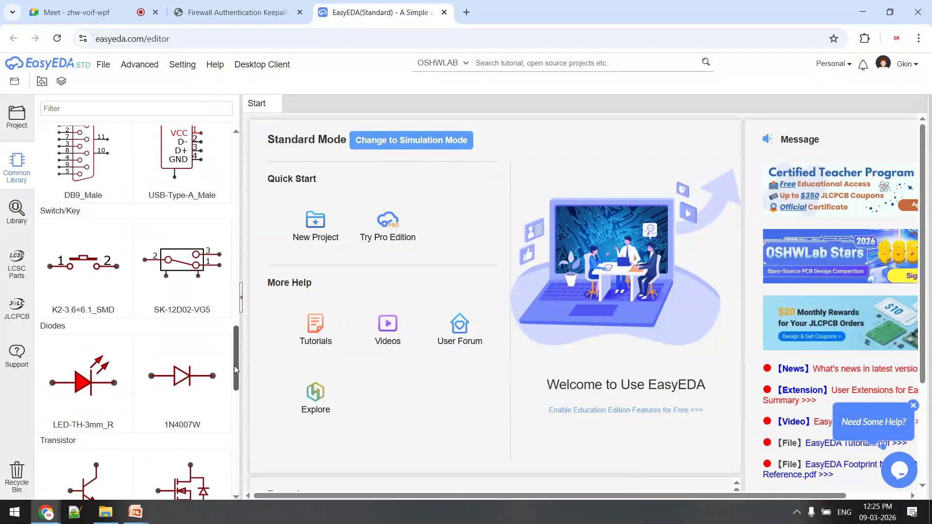
{"action": "left_click_drag", "start_coordinate": [234, 365], "coordinate": [232, 471]}
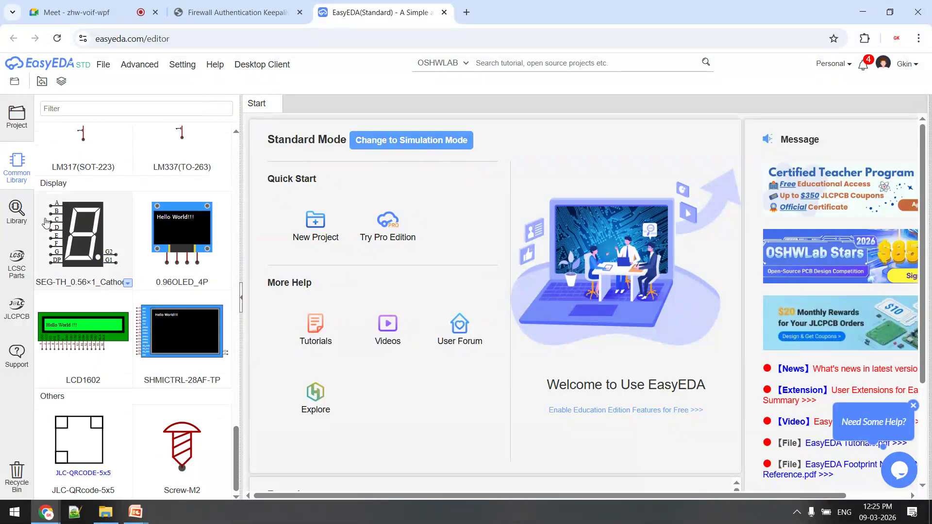
Search the parts library for "resistor" and browse the 1.25T Connectors and Crystals/Oscillators/Resonators categories.
{"action": "left_click", "coordinate": [15, 209]}
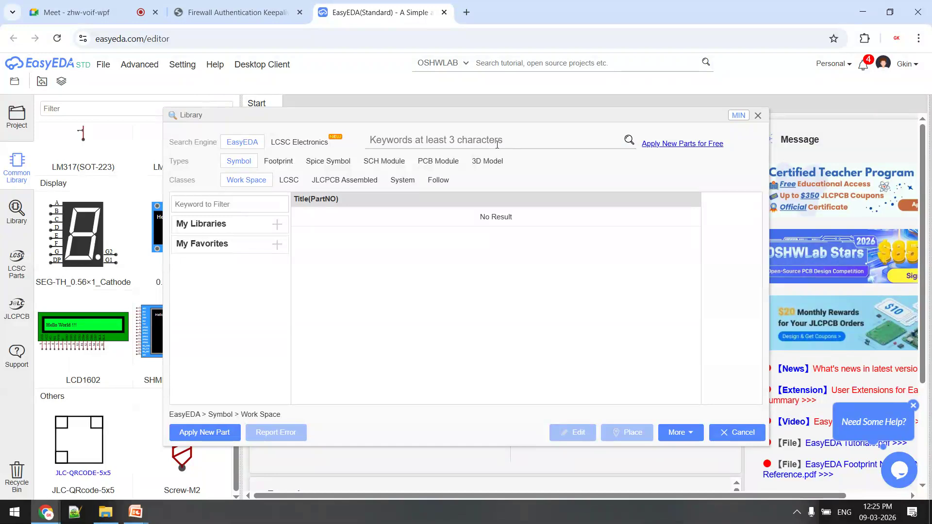
{"action": "type", "text": "resistor"}
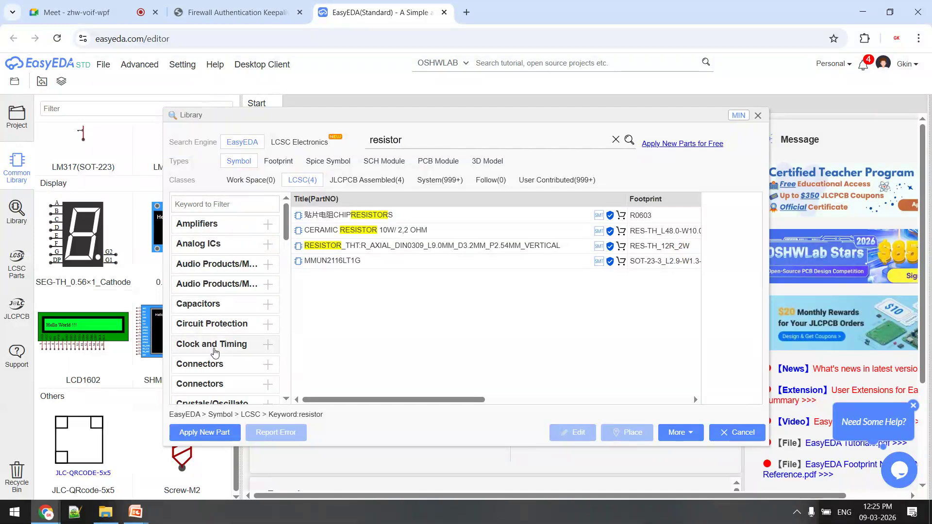
{"action": "left_click", "coordinate": [209, 364]}
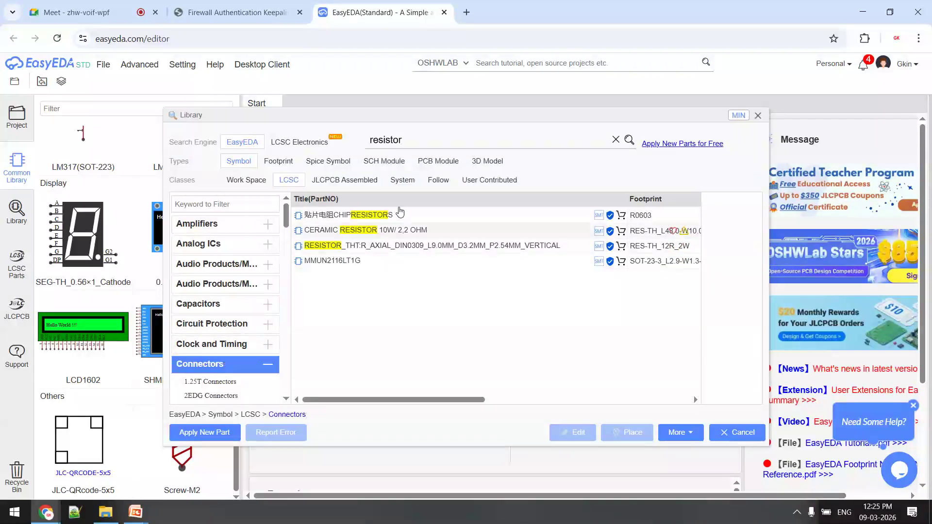
{"action": "left_click_drag", "start_coordinate": [402, 140], "coordinate": [340, 141]}
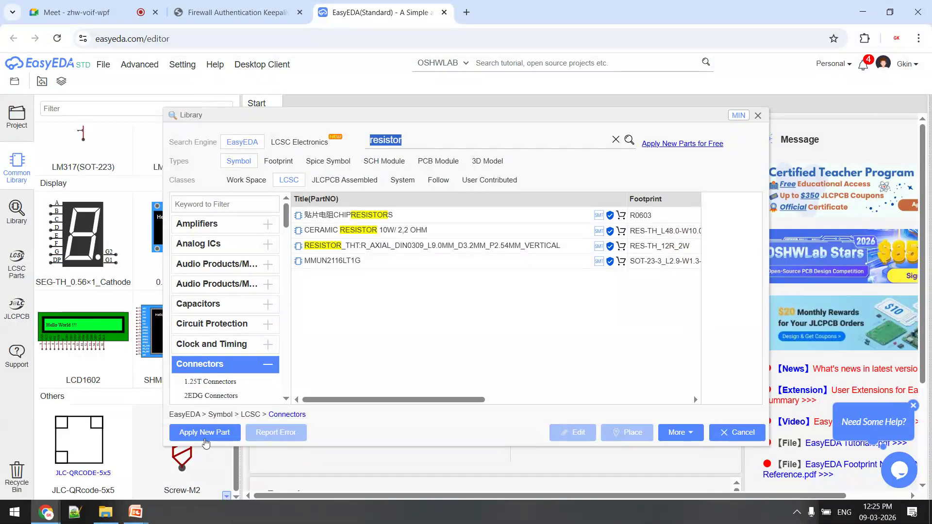
{"action": "left_click", "coordinate": [210, 381]}
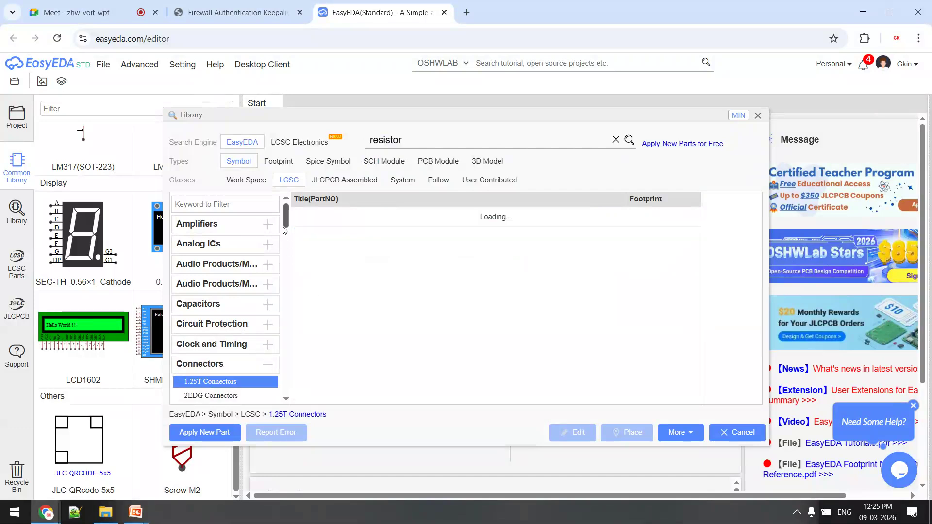
{"action": "left_click_drag", "start_coordinate": [286, 223], "coordinate": [289, 303]}
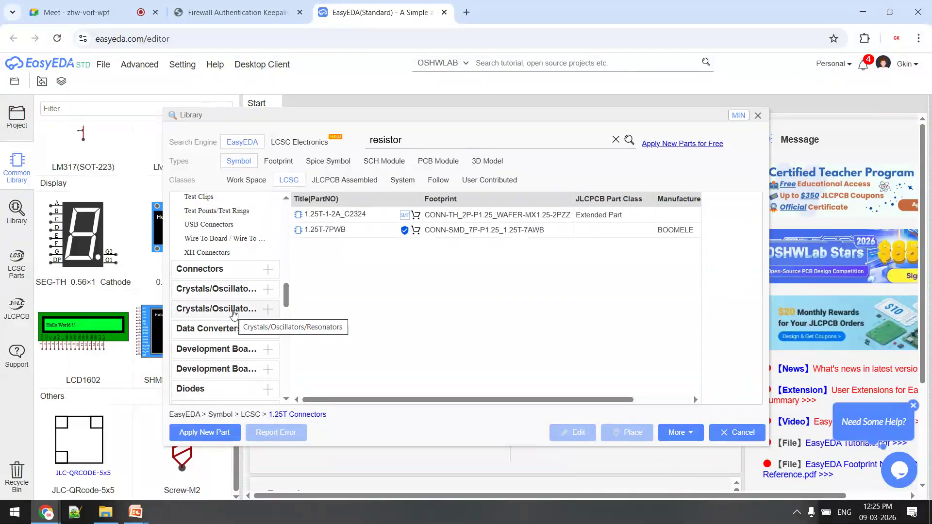
{"action": "left_click", "coordinate": [233, 313]}
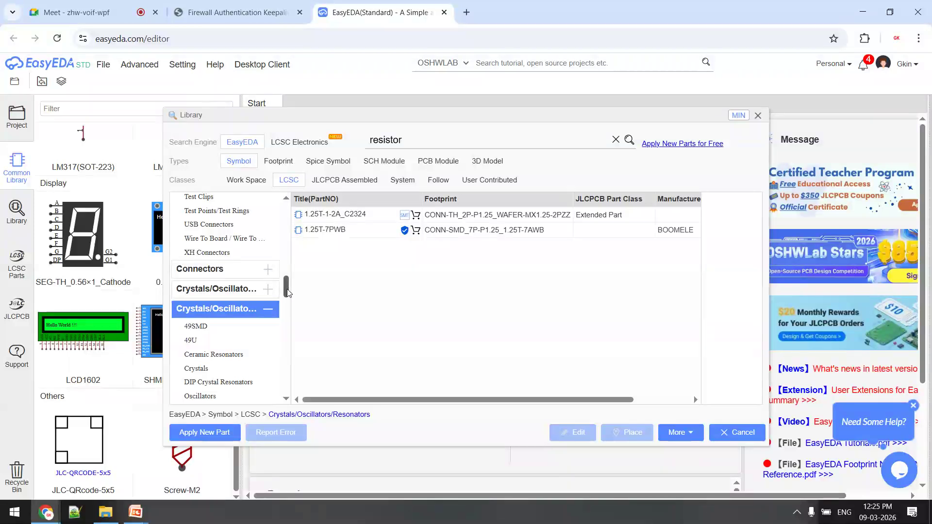
{"action": "scroll", "coordinate": [289, 298], "scroll_direction": "down", "scroll_amount": 1}
{"action": "left_click_drag", "start_coordinate": [287, 294], "coordinate": [288, 270]}
{"action": "double_click", "coordinate": [436, 139]}
{"action": "type", "text": "ante"}
{"action": "key", "text": "Return"}
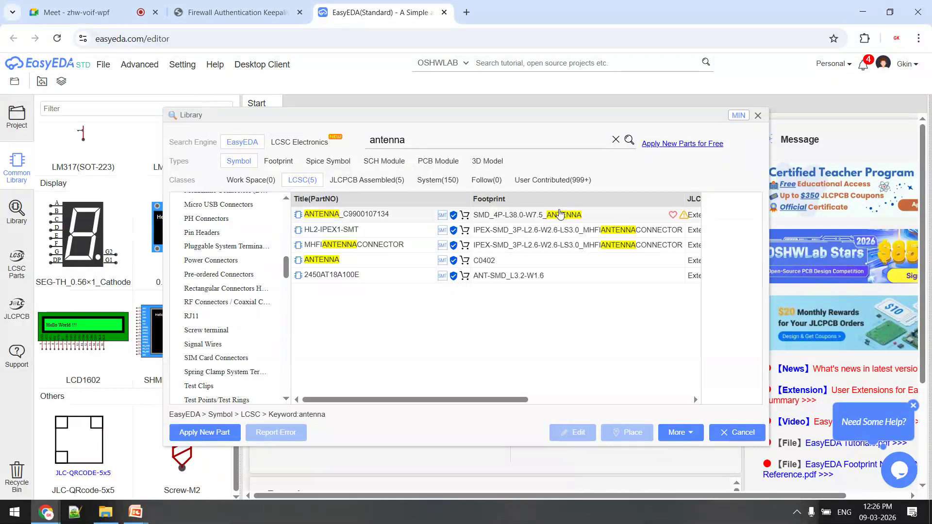
{"action": "left_click", "coordinate": [529, 218]}
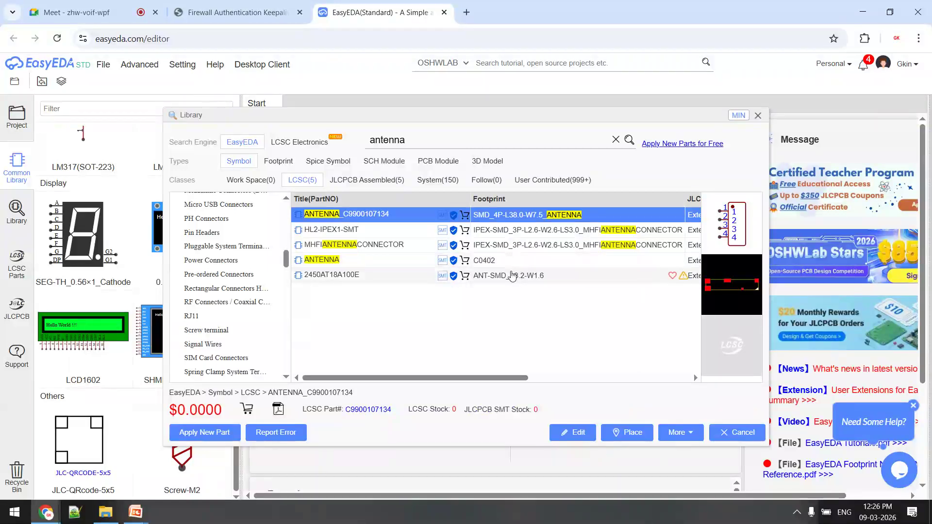
{"action": "left_click", "coordinate": [511, 275]}
Browse the Screw terminal, Audio Products/Micromotors and Amplifiers categories, and close the parts library.
{"action": "left_click", "coordinate": [238, 331]}
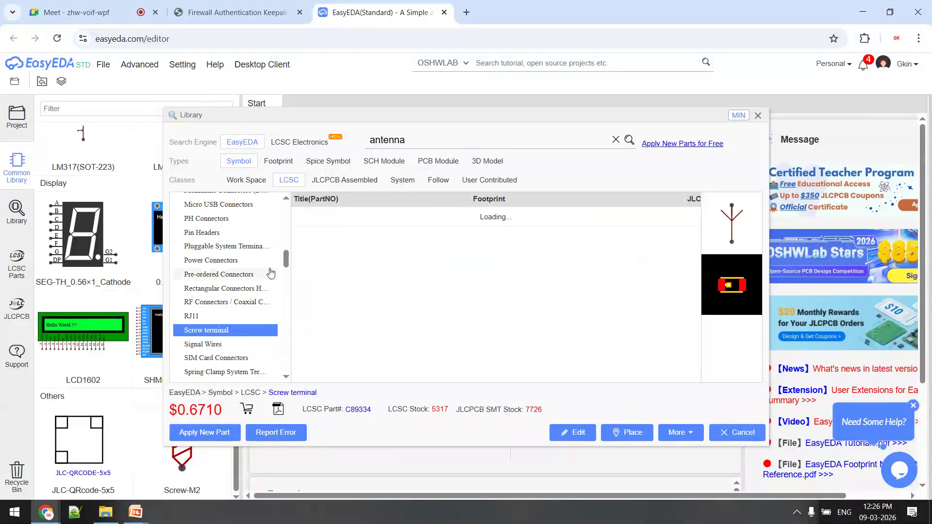
{"action": "left_click_drag", "start_coordinate": [285, 257], "coordinate": [281, 214]}
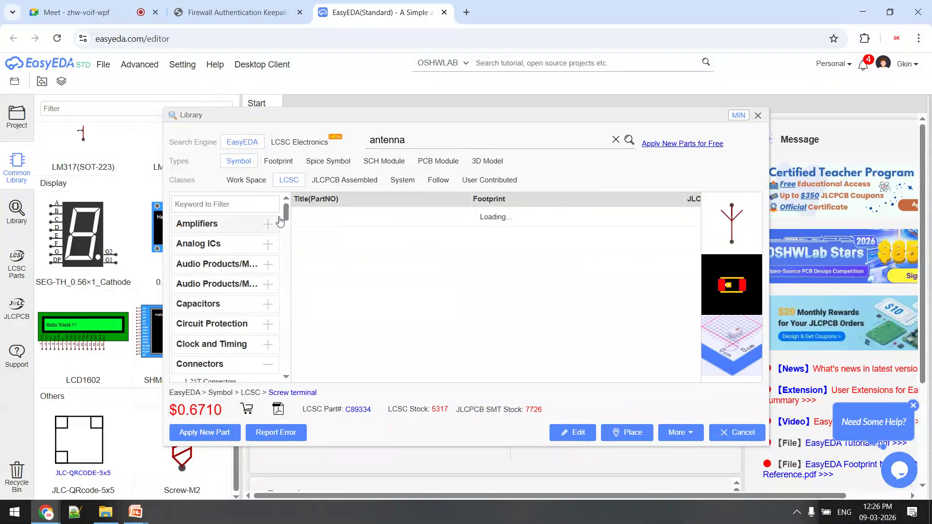
{"action": "left_click", "coordinate": [218, 263]}
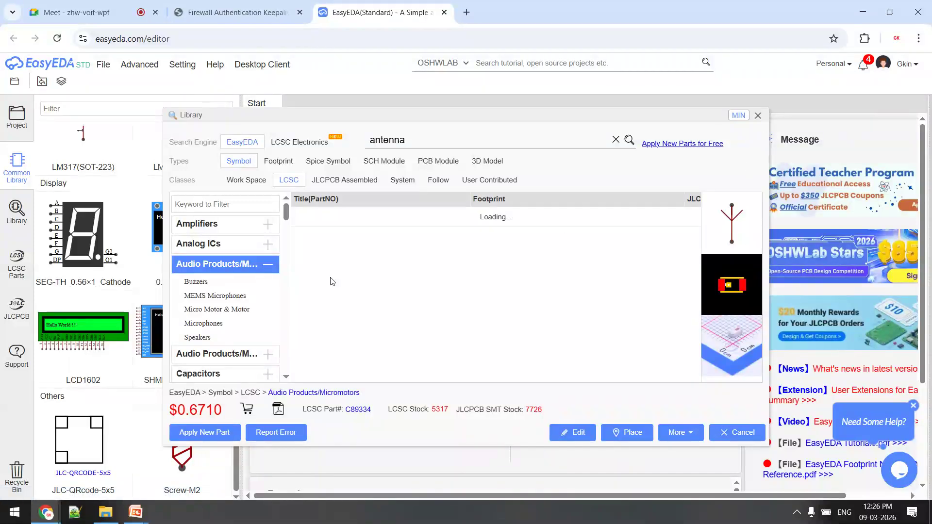
{"action": "left_click", "coordinate": [268, 225]}
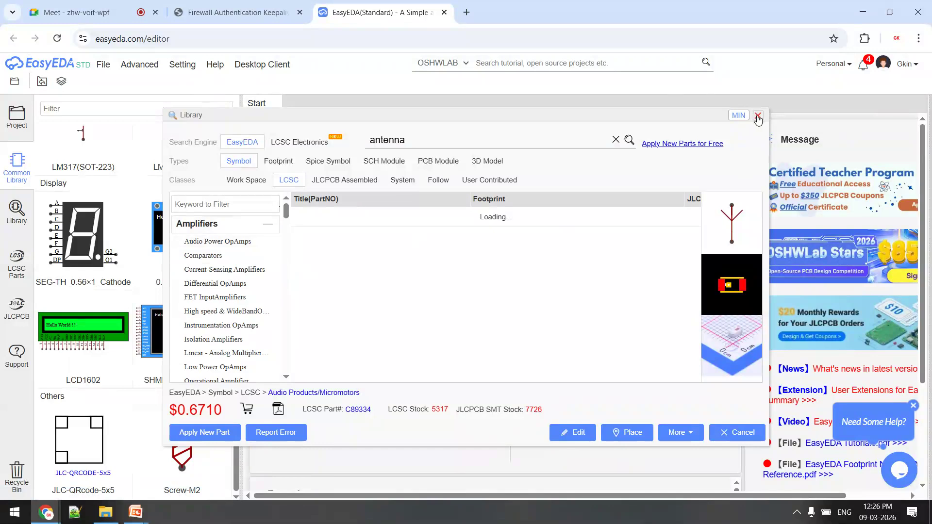
{"action": "left_click", "coordinate": [757, 115]}
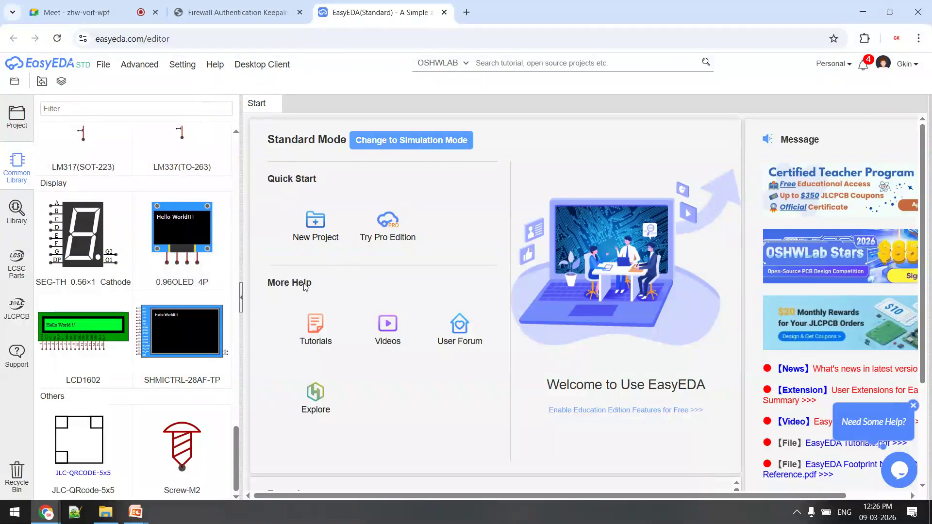
{"action": "left_click_drag", "start_coordinate": [231, 435], "coordinate": [242, 142]}
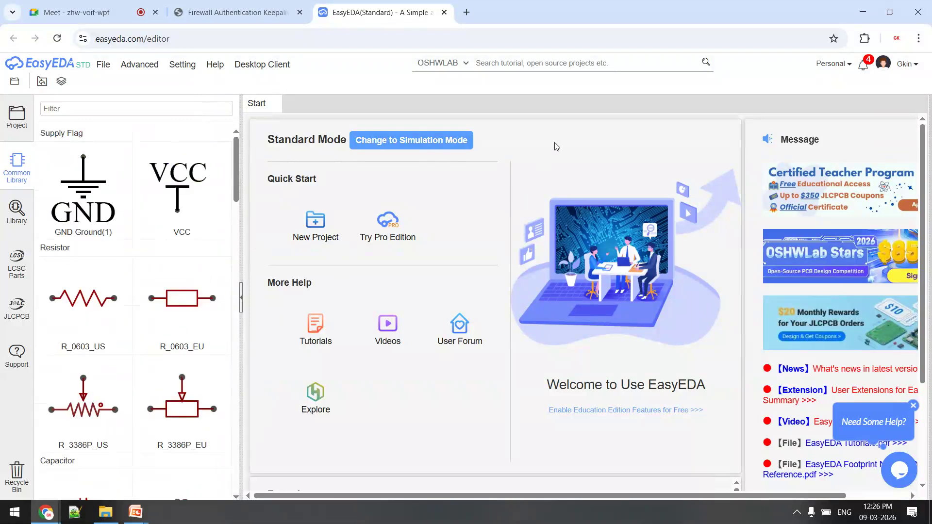
{"action": "left_click", "coordinate": [309, 226]}
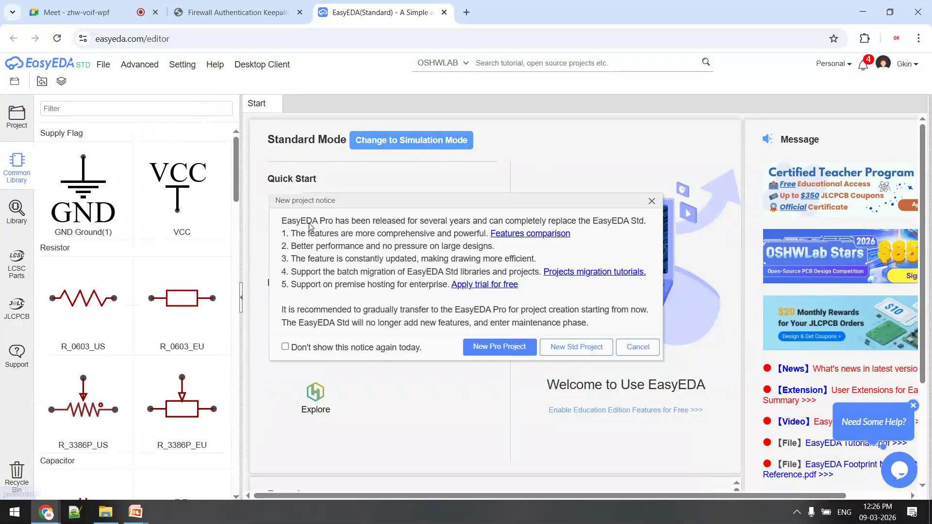
{"action": "left_click", "coordinate": [588, 351]}
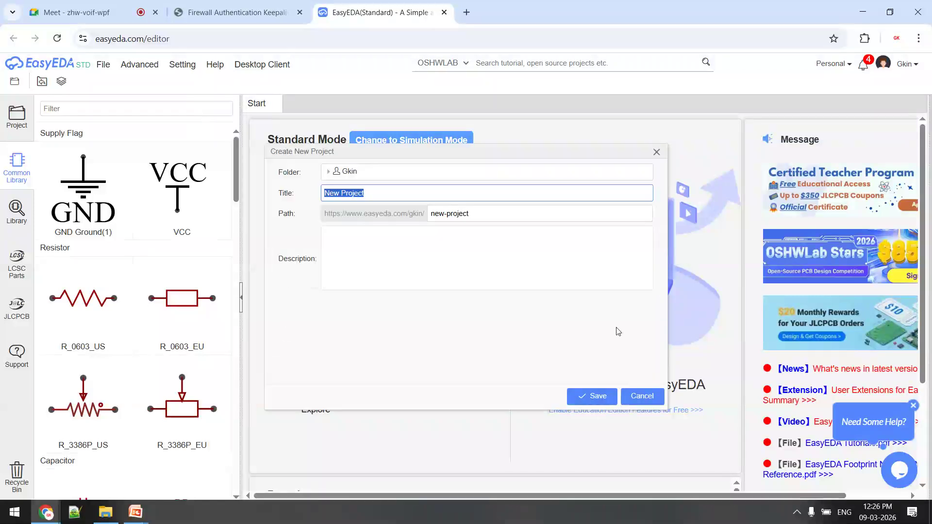
{"action": "type", "text": "mypcb"}
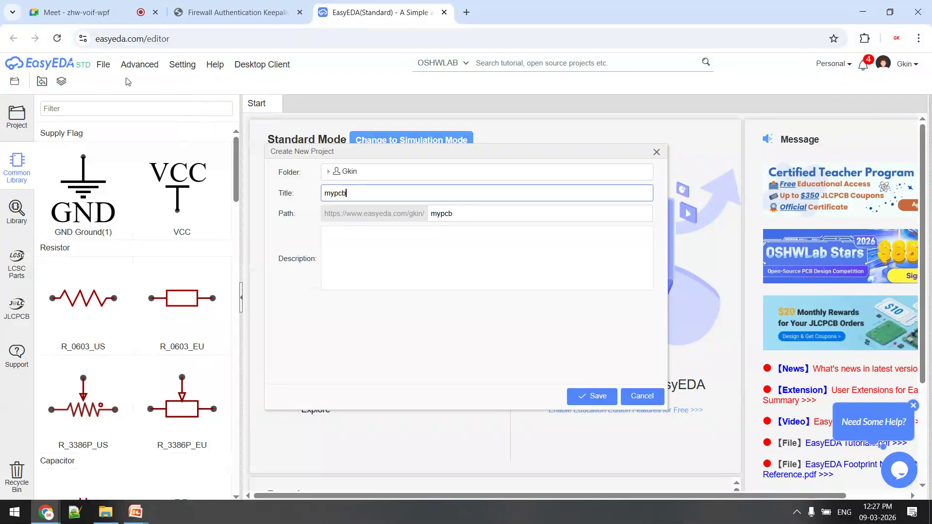
{"action": "left_click", "coordinate": [103, 64]}
{"action": "mouse_move", "coordinate": [124, 95]}
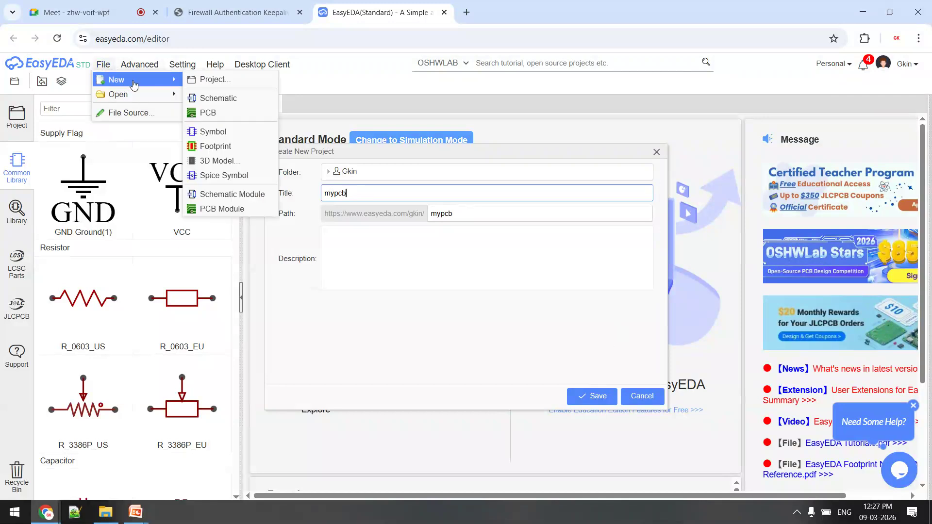
{"action": "left_click", "coordinate": [645, 396]}
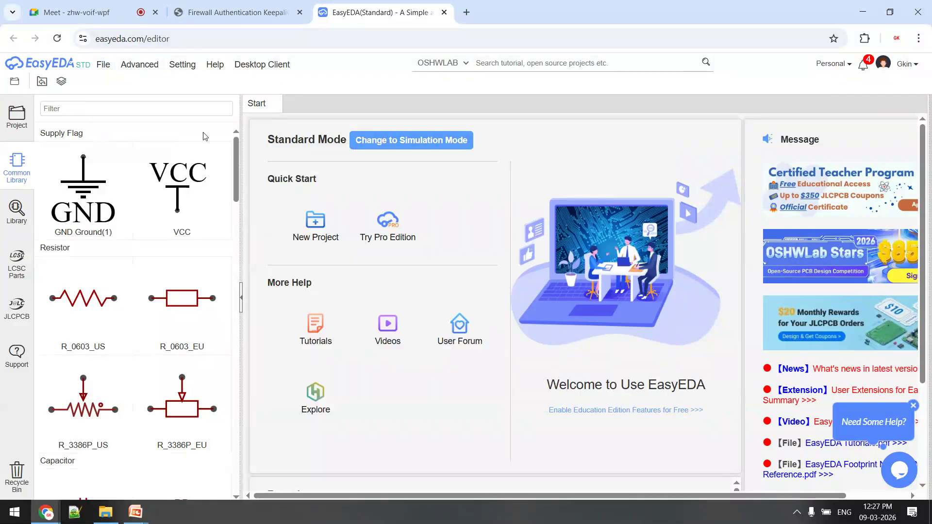
Create a new blank schematic.
{"action": "left_click", "coordinate": [103, 64]}
{"action": "mouse_move", "coordinate": [119, 80]}
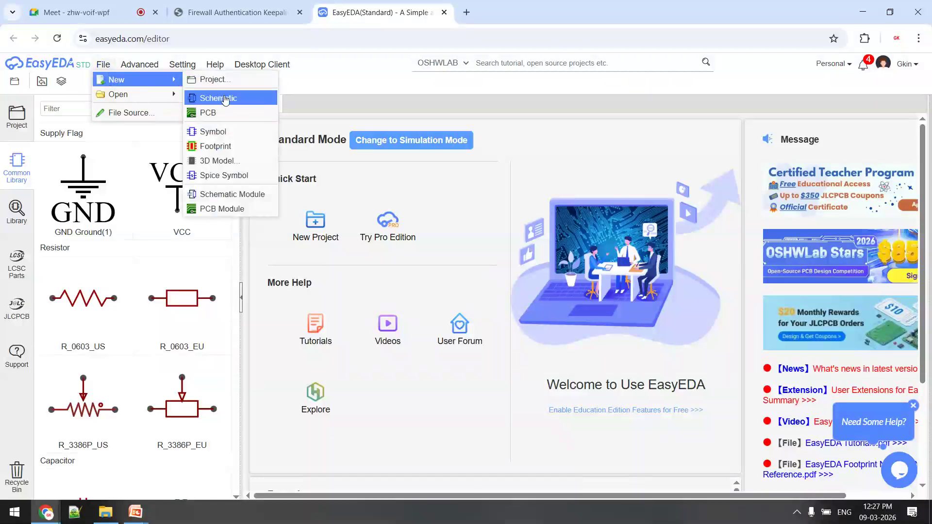
{"action": "left_click", "coordinate": [245, 106]}
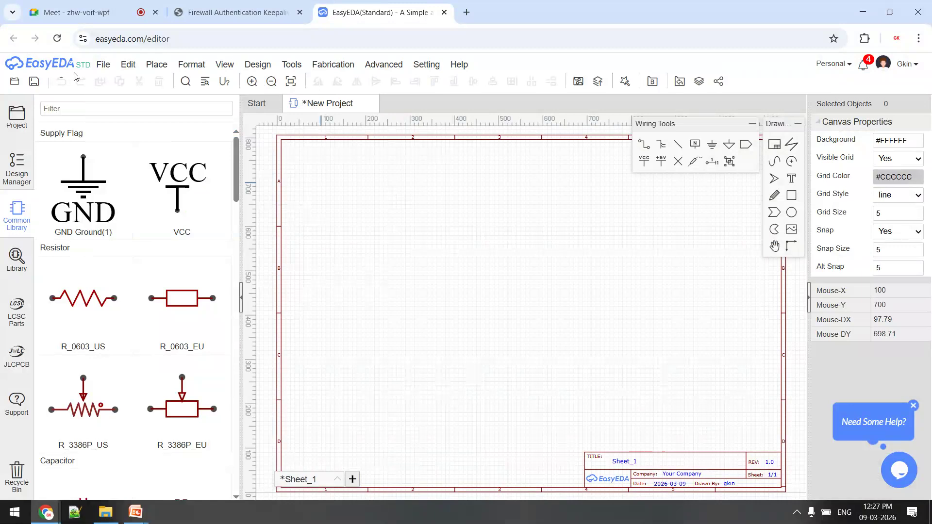
{"action": "left_click", "coordinate": [104, 65]}
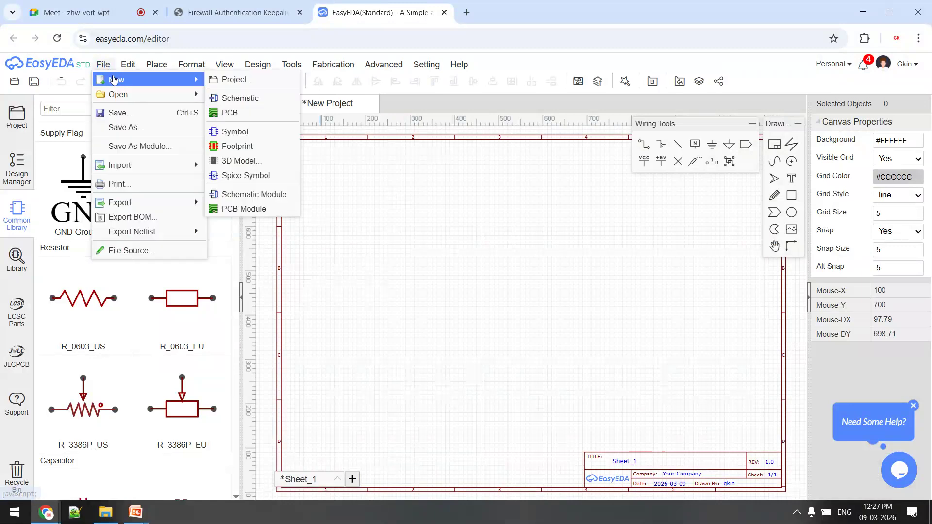
{"action": "mouse_move", "coordinate": [160, 79]}
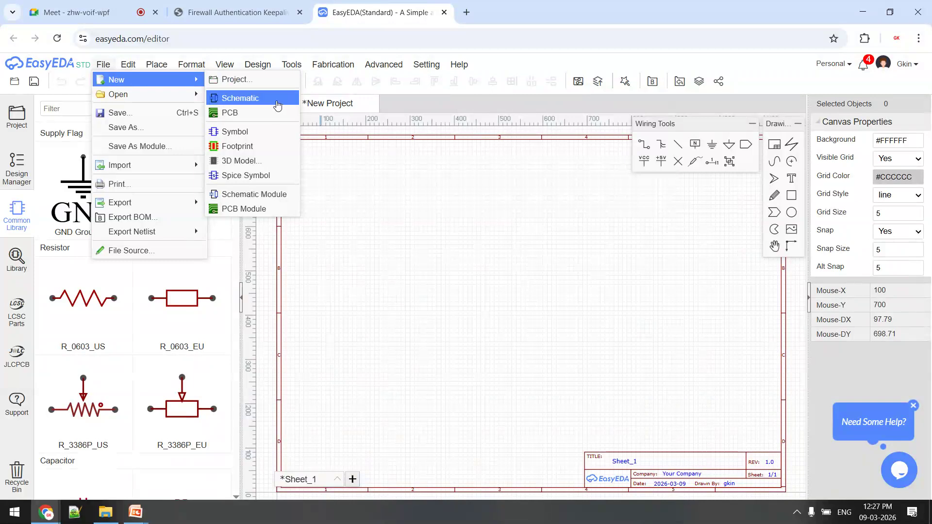
{"action": "left_click", "coordinate": [276, 103]}
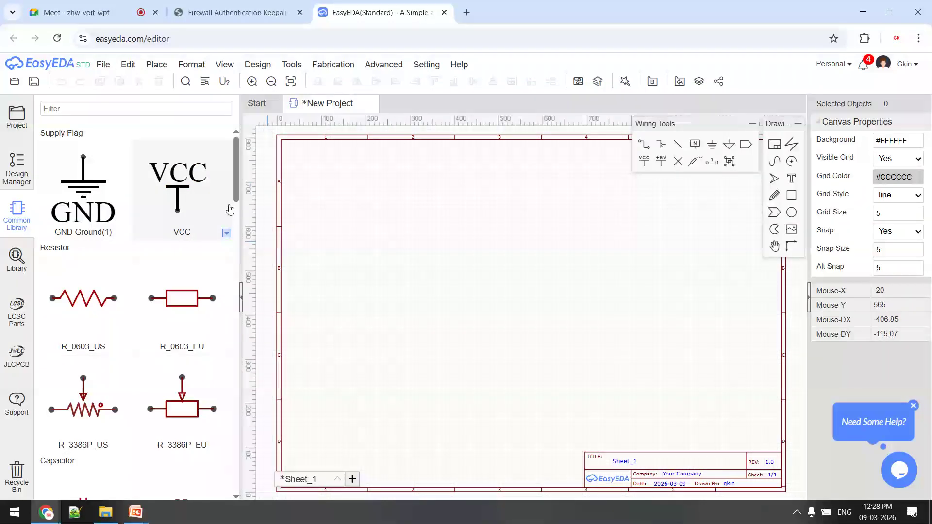
Filter the Common Library components by "led".
{"action": "left_click", "coordinate": [130, 106]}
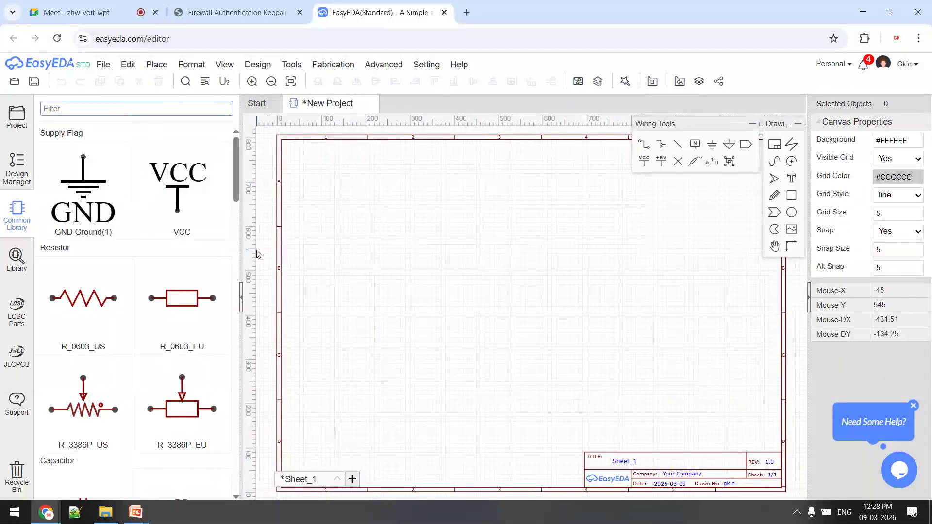
{"action": "type", "text": "led"}
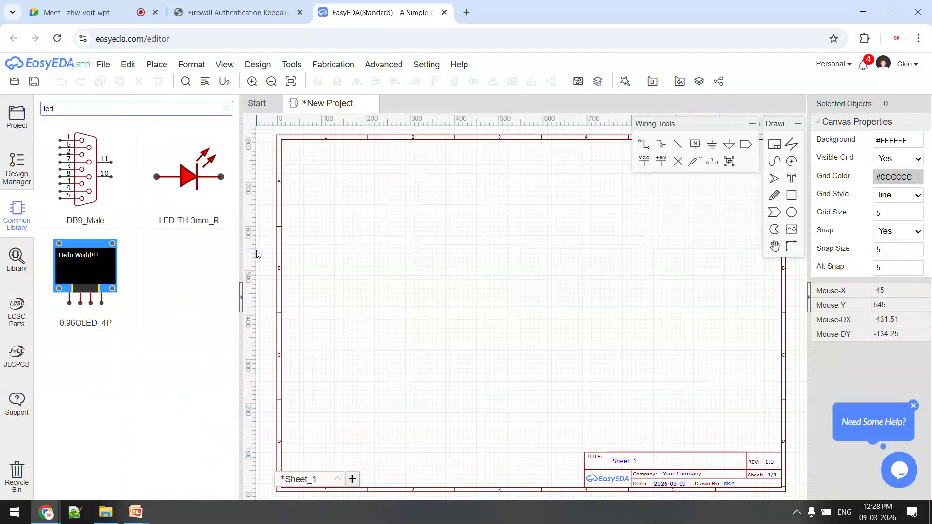
{"action": "double_click", "coordinate": [111, 106]}
{"action": "key", "text": "BackSpace"}
{"action": "type", "text": "led"}
{"action": "left_click", "coordinate": [200, 368]}
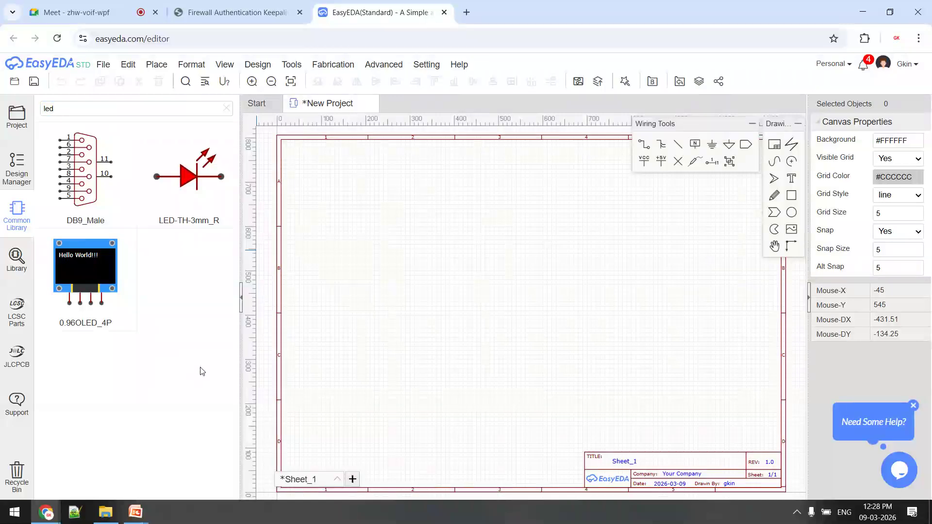
{"action": "double_click", "coordinate": [80, 113]}
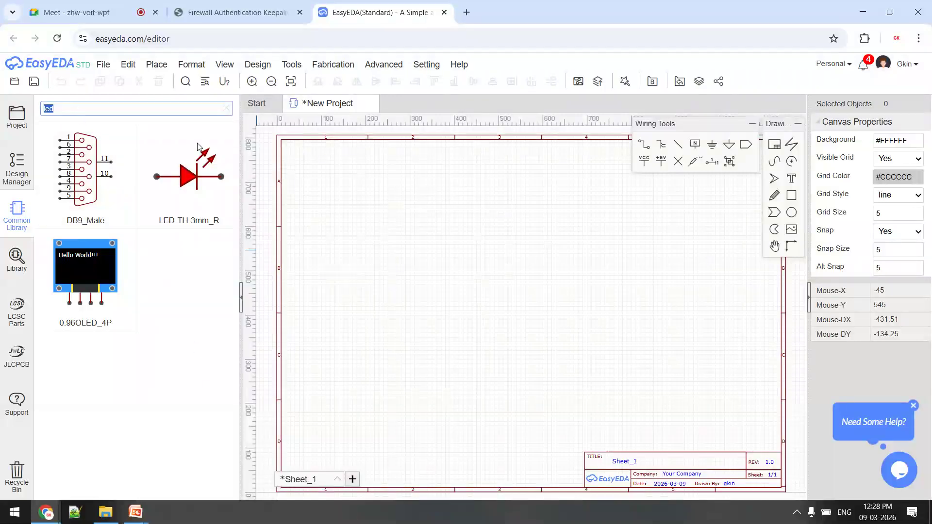
Place one LED-TH-3mm_R in the upper-left area of the schematic sheet and end the placement.
{"action": "left_click", "coordinate": [235, 225]}
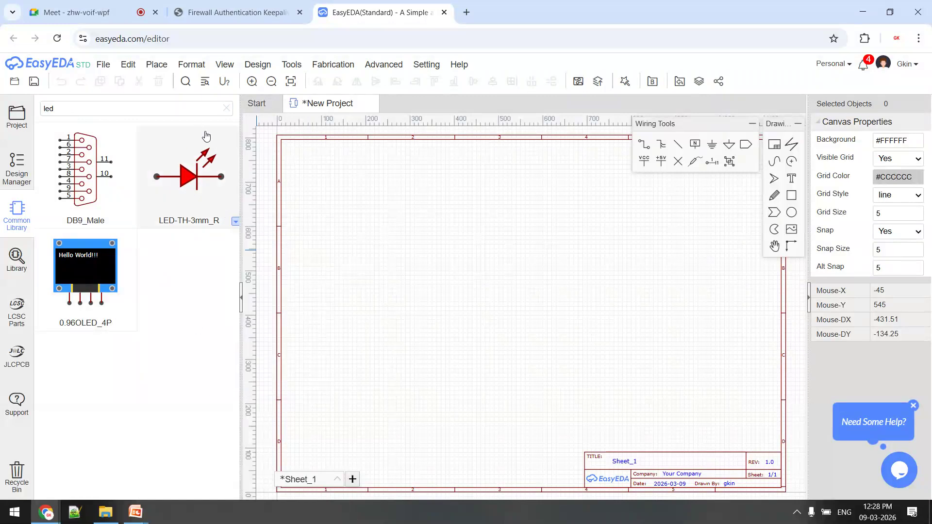
{"action": "left_click", "coordinate": [234, 222]}
{"action": "left_click", "coordinate": [236, 222]}
{"action": "left_click", "coordinate": [210, 189]}
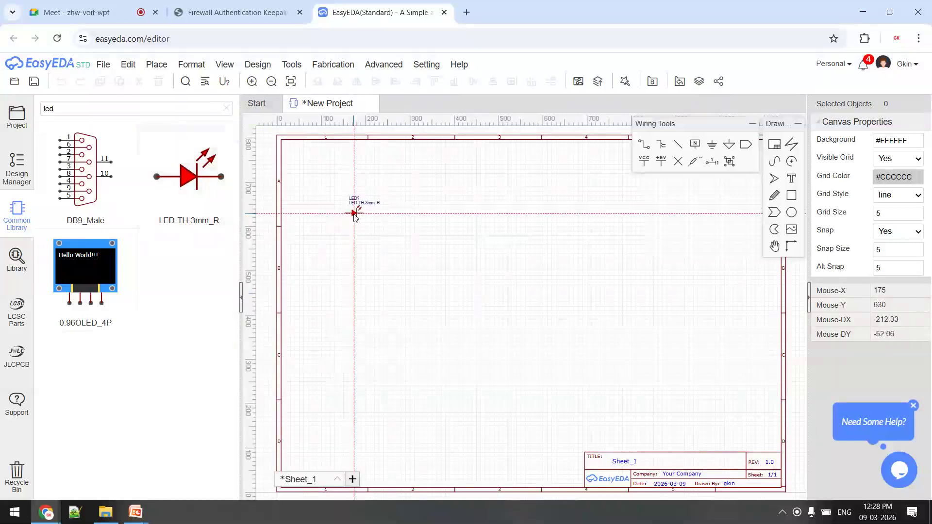
{"action": "left_click", "coordinate": [354, 214]}
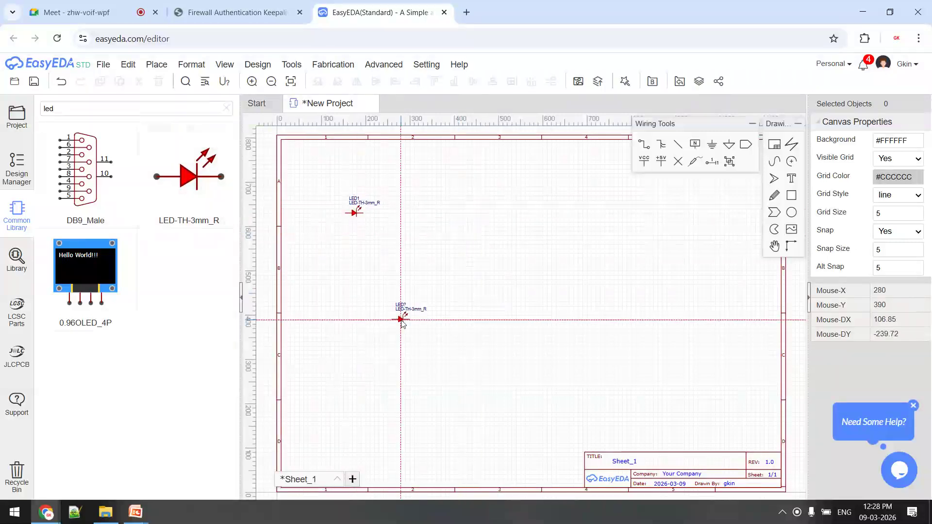
{"action": "key", "text": "Escape"}
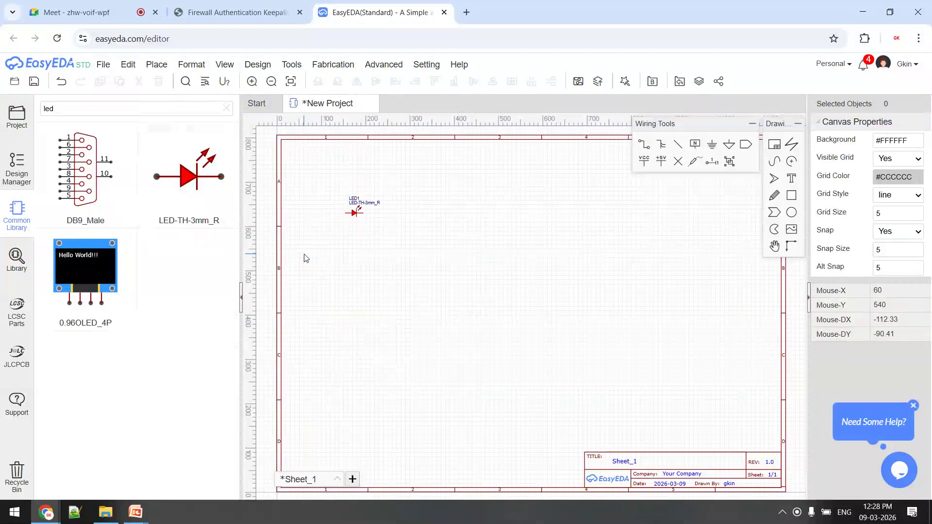
Switch the library LED to the LED-TH-3mm_G variant and place one near the middle of the sheet.
{"action": "left_click", "coordinate": [235, 224]}
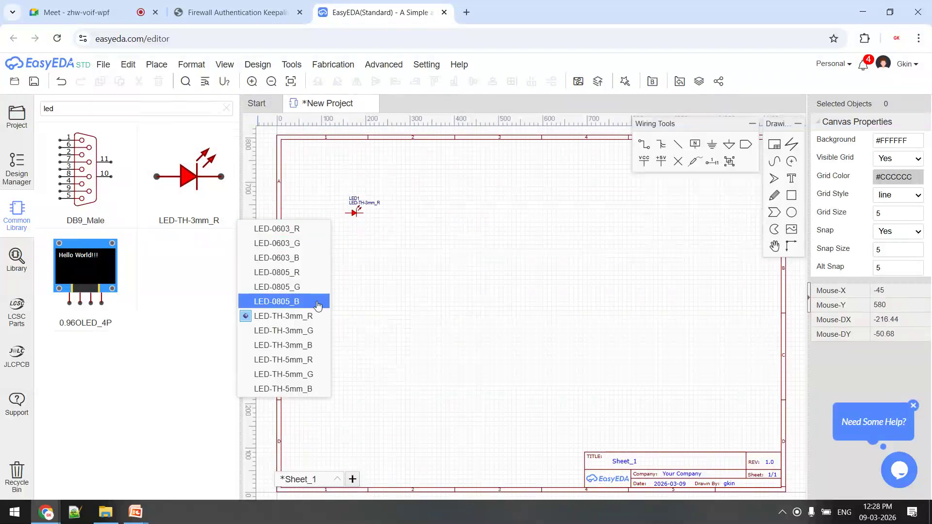
{"action": "left_click", "coordinate": [310, 330]}
{"action": "left_click", "coordinate": [189, 176]}
{"action": "left_click", "coordinate": [525, 271]}
{"action": "key", "text": "Escape"}
Move the red LED toward the middle of the sheet and lower the green LED to form a row with it.
{"action": "left_click", "coordinate": [357, 214]}
{"action": "left_click_drag", "start_coordinate": [357, 215], "coordinate": [435, 308]}
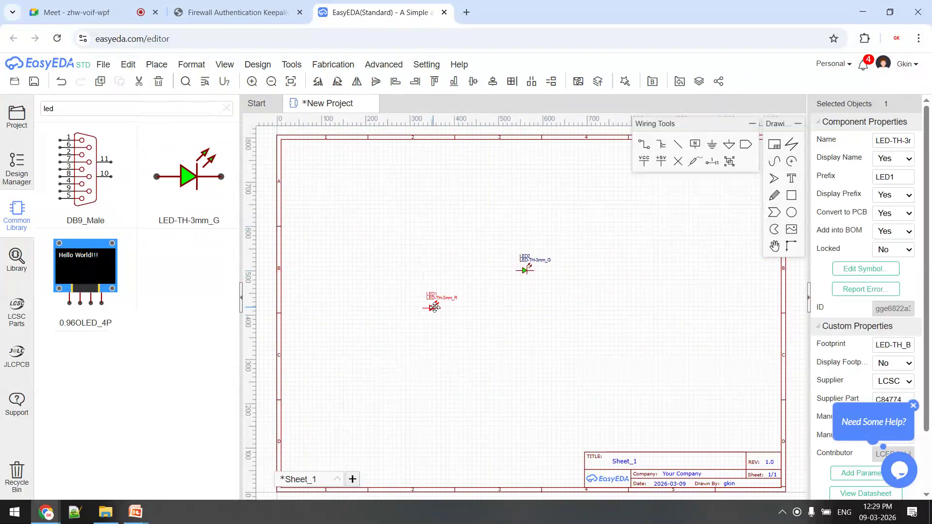
{"action": "left_click_drag", "start_coordinate": [526, 270], "coordinate": [525, 305]}
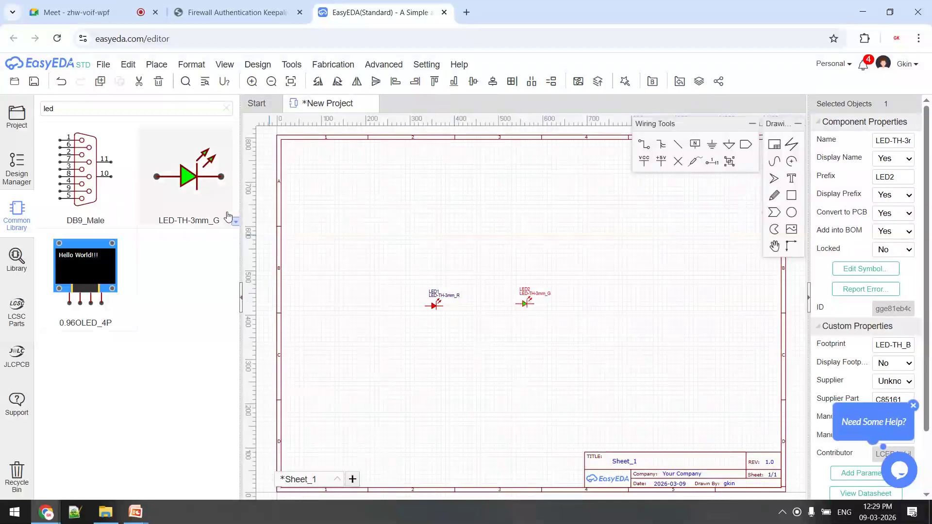
Switch the library LED to the LED-TH-3mm_B variant and place one to the right of the green LED.
{"action": "left_click", "coordinate": [236, 223]}
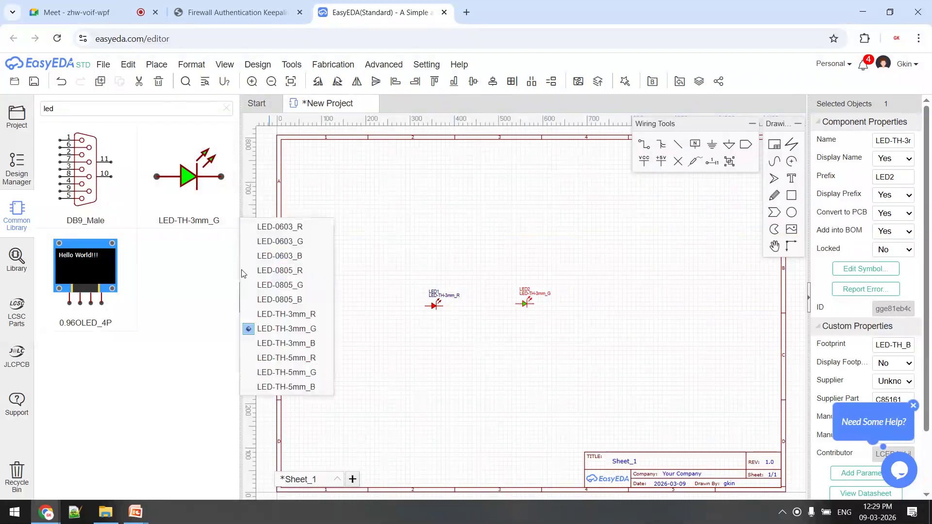
{"action": "left_click", "coordinate": [298, 343]}
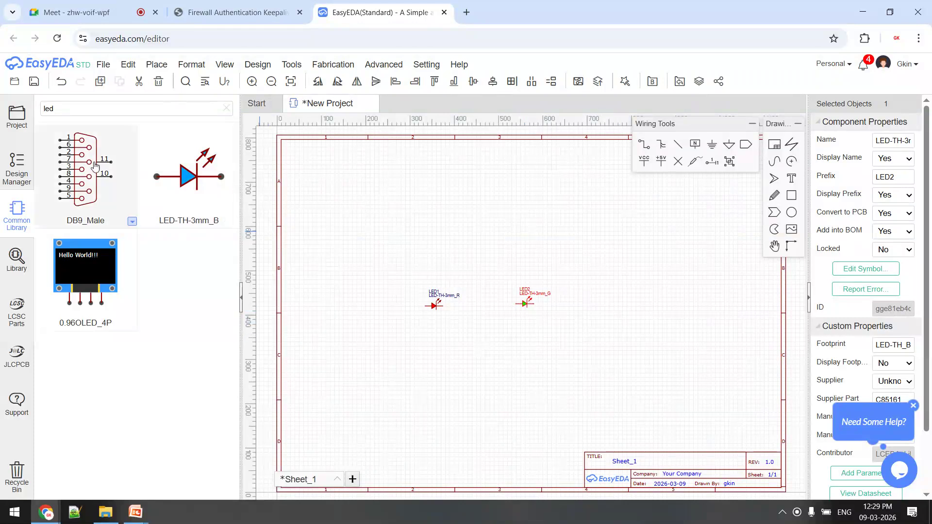
{"action": "left_click", "coordinate": [189, 175]}
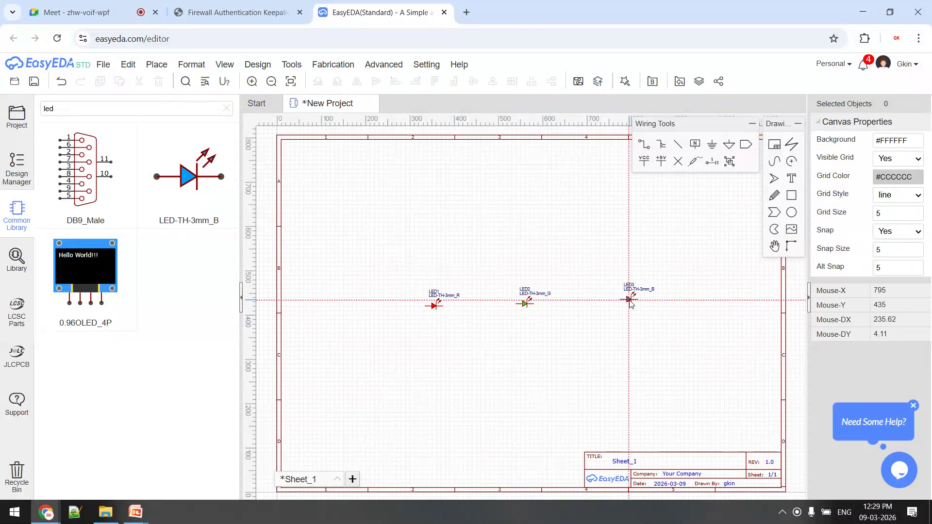
{"action": "left_click", "coordinate": [640, 321]}
{"action": "key", "text": "Escape"}
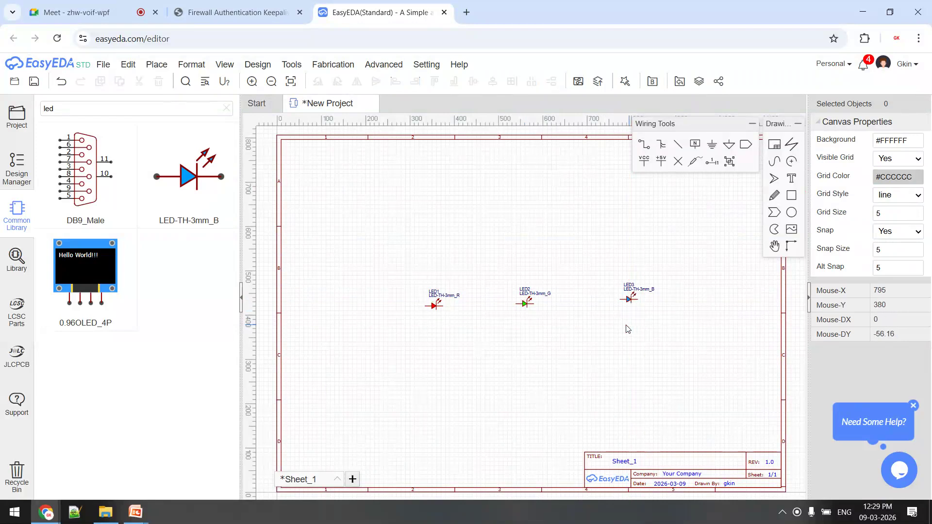
Nudge the blue, green and red LEDs vertically to line them up in one row.
{"action": "left_click", "coordinate": [630, 298]}
{"action": "left_click_drag", "start_coordinate": [630, 298], "coordinate": [631, 300]}
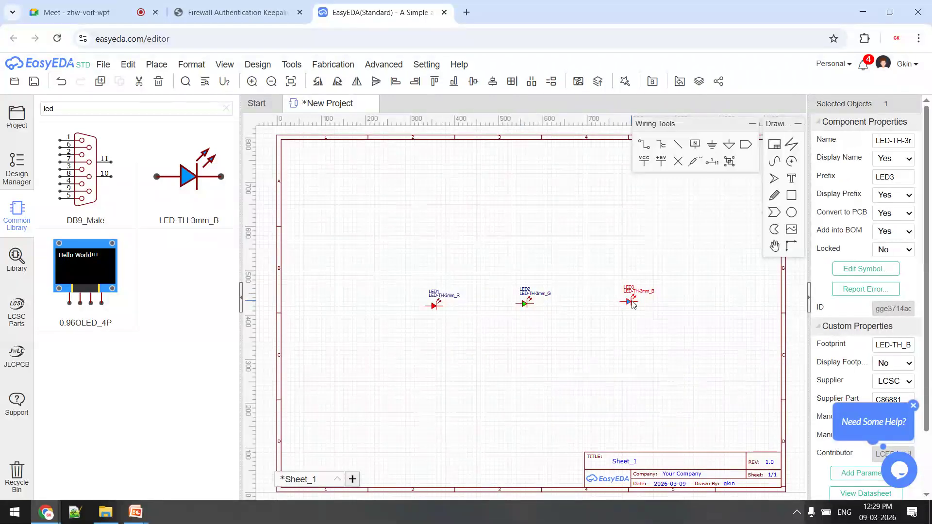
{"action": "mouse_move", "coordinate": [525, 304]}
{"action": "left_mouse_down"}
{"action": "mouse_move", "coordinate": [523, 295]}
{"action": "mouse_move", "coordinate": [525, 305]}
{"action": "left_mouse_up"}
{"action": "left_click", "coordinate": [549, 322]}
{"action": "left_click", "coordinate": [189, 176]}
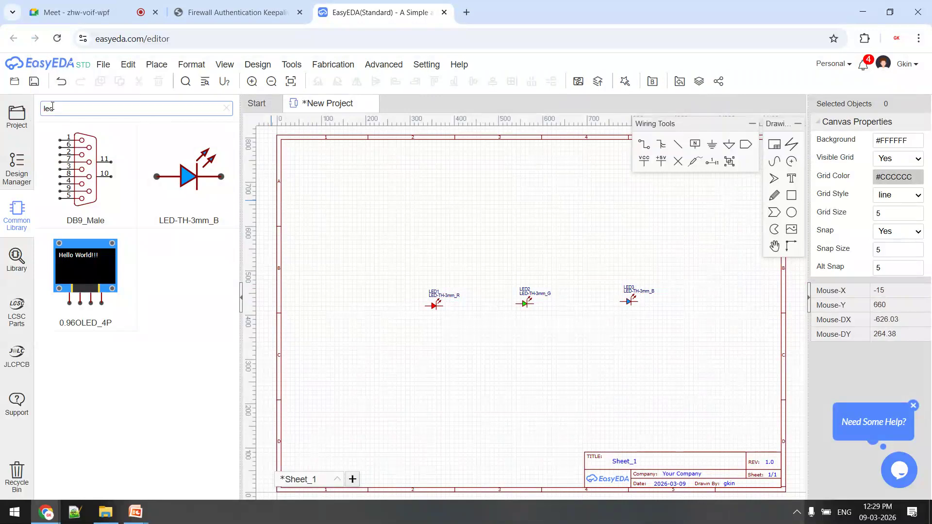
{"action": "left_click", "coordinate": [435, 305]}
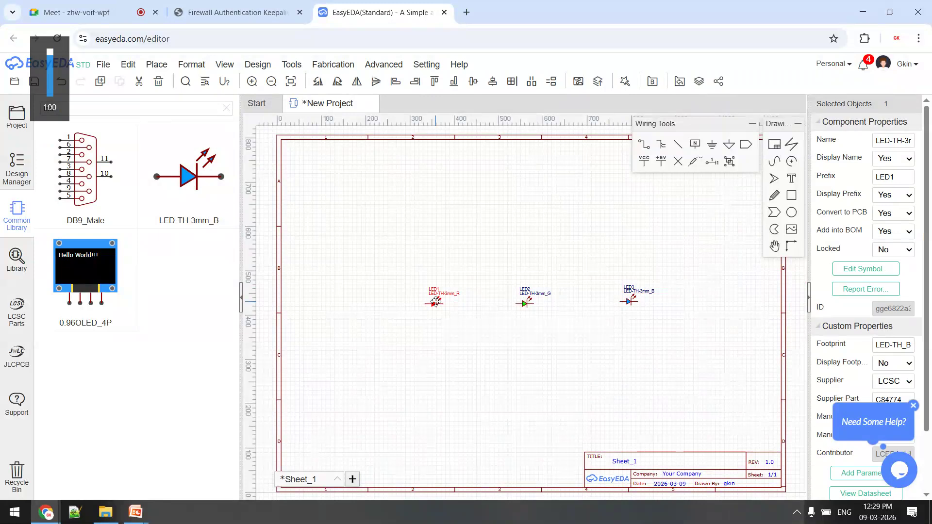
{"action": "left_click", "coordinate": [527, 342]}
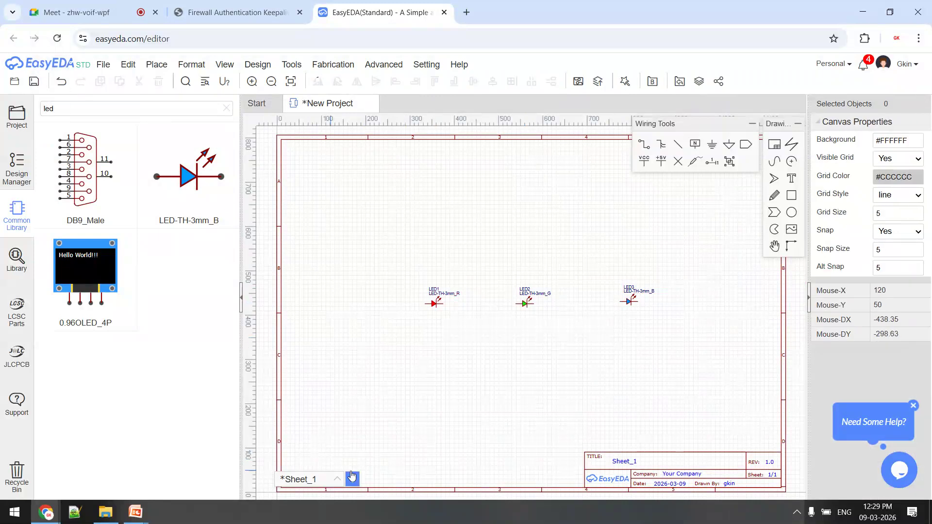
Move the red and blue LEDs closer to the green LED, spacing the three about evenly in the row.
{"action": "left_click", "coordinate": [251, 81]}
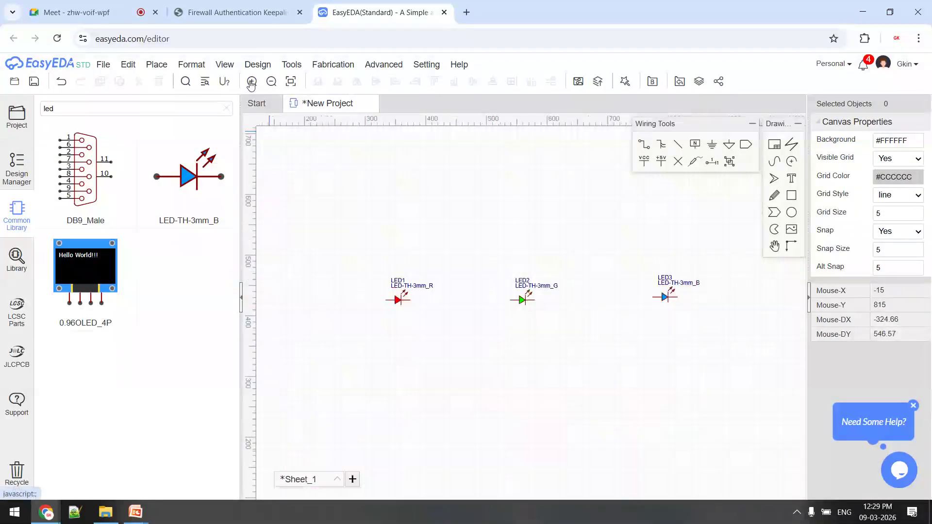
{"action": "left_click", "coordinate": [271, 82]}
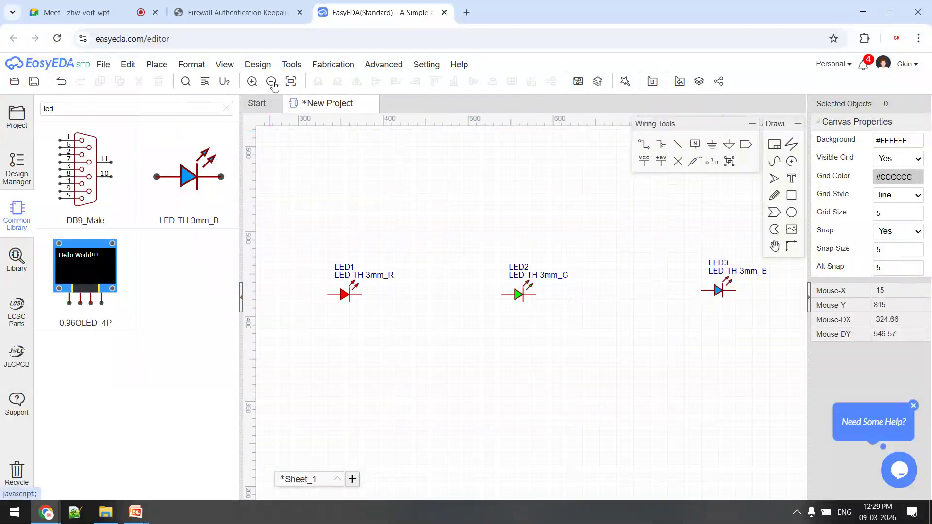
{"action": "left_click", "coordinate": [272, 82]}
{"action": "left_click_drag", "start_coordinate": [402, 297], "coordinate": [423, 294]}
{"action": "left_click", "coordinate": [528, 300]}
{"action": "left_click_drag", "start_coordinate": [528, 300], "coordinate": [533, 296]}
{"action": "left_click_drag", "start_coordinate": [665, 297], "coordinate": [643, 298]}
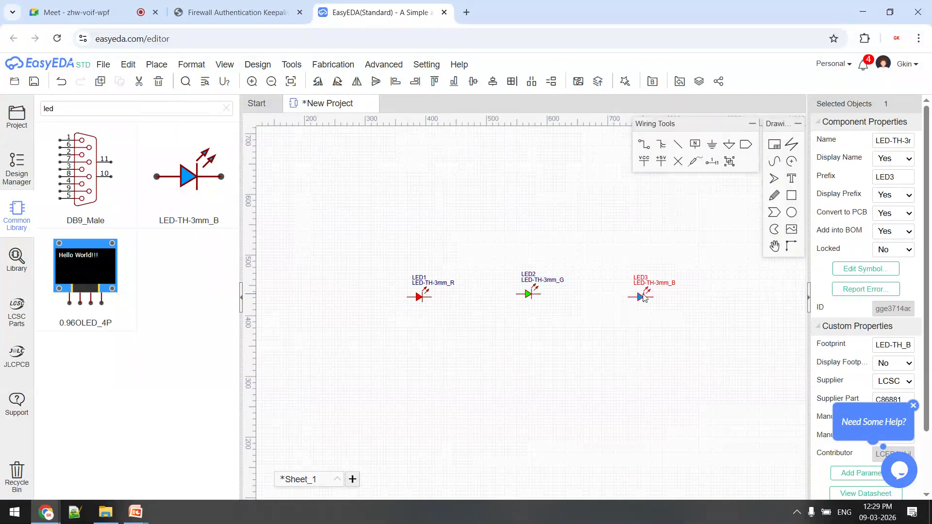
Rotate the red LED in 90° turns until its symbol points downward.
{"action": "left_click", "coordinate": [428, 297]}
{"action": "key", "text": "space"}
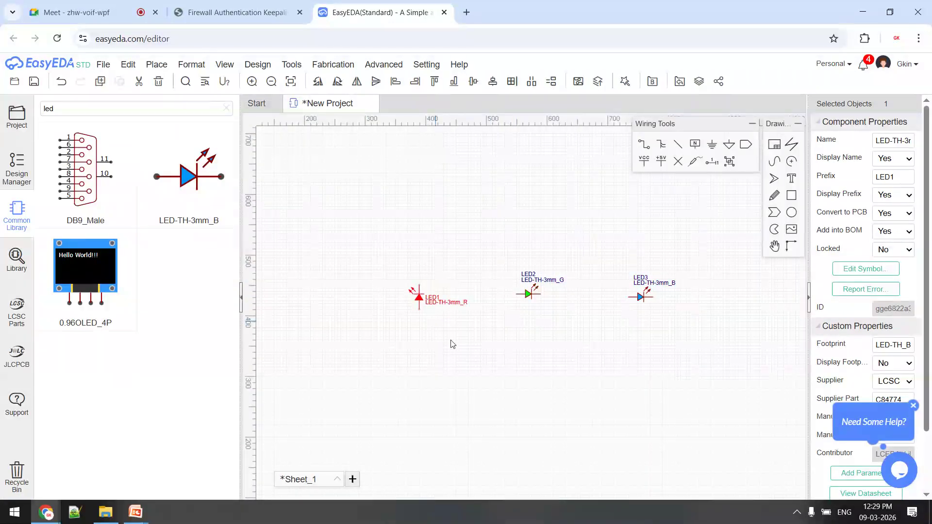
{"action": "key", "text": "space"}
{"action": "key", "text": "space"}
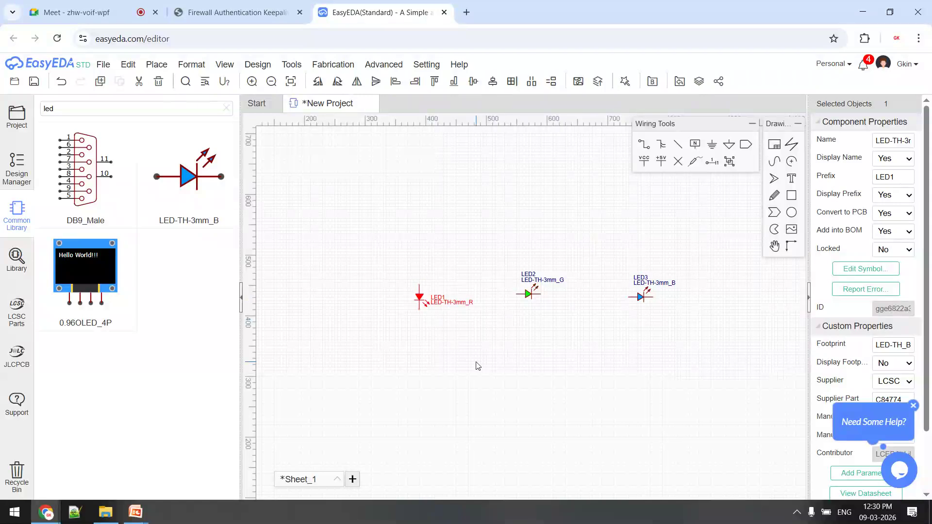
Rotate the green LED and the blue LED in 90° turns until both symbols point downward like the red LED.
{"action": "left_click", "coordinate": [527, 294]}
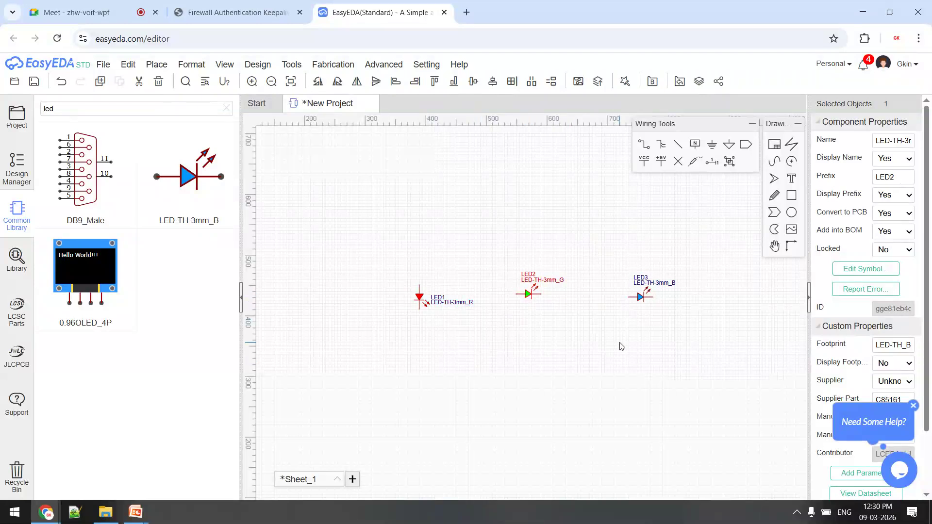
{"action": "key", "text": "space"}
{"action": "key", "text": "space"}
{"action": "key", "text": "space"}
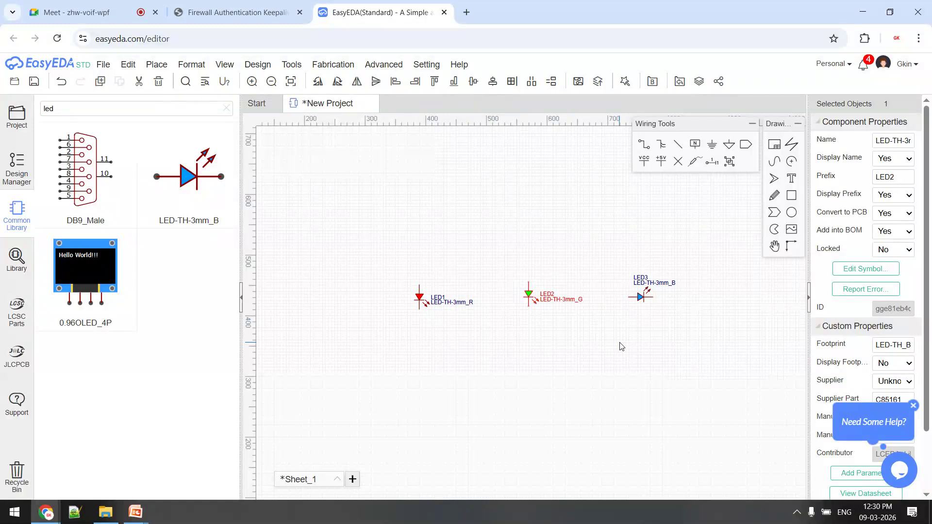
{"action": "left_click", "coordinate": [646, 297]}
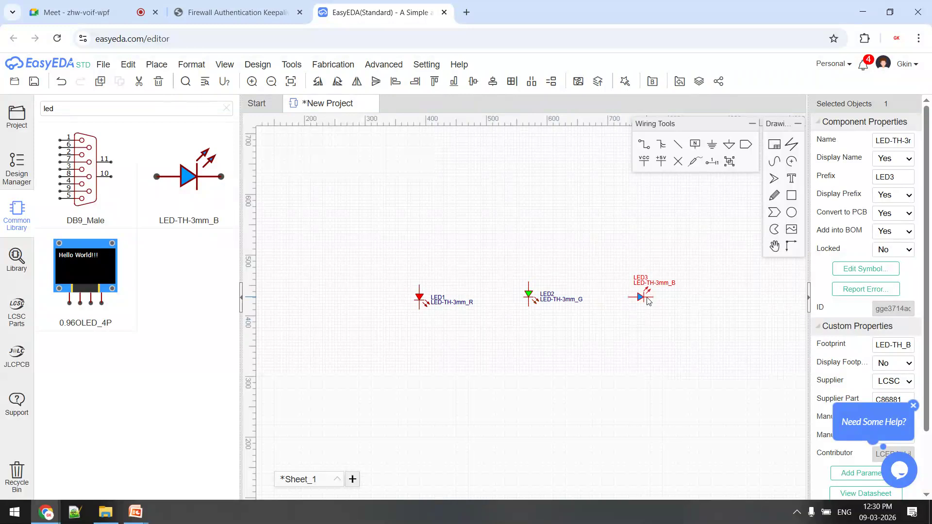
{"action": "key", "text": "space"}
{"action": "key", "text": "space"}
{"action": "key", "text": "space"}
{"action": "left_click", "coordinate": [711, 372]}
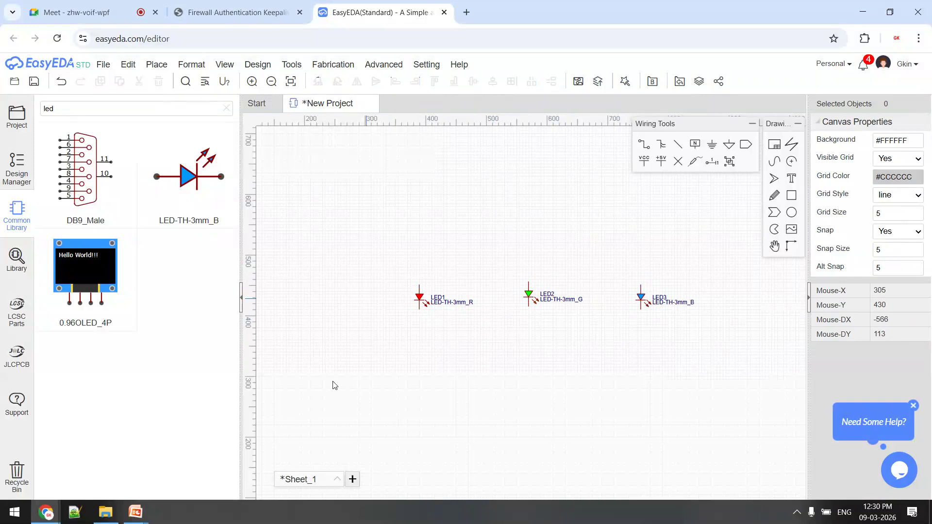
Move the red and blue LEDs closer to the green LED, keeping the three roughly in one row.
{"action": "left_click", "coordinate": [251, 81]}
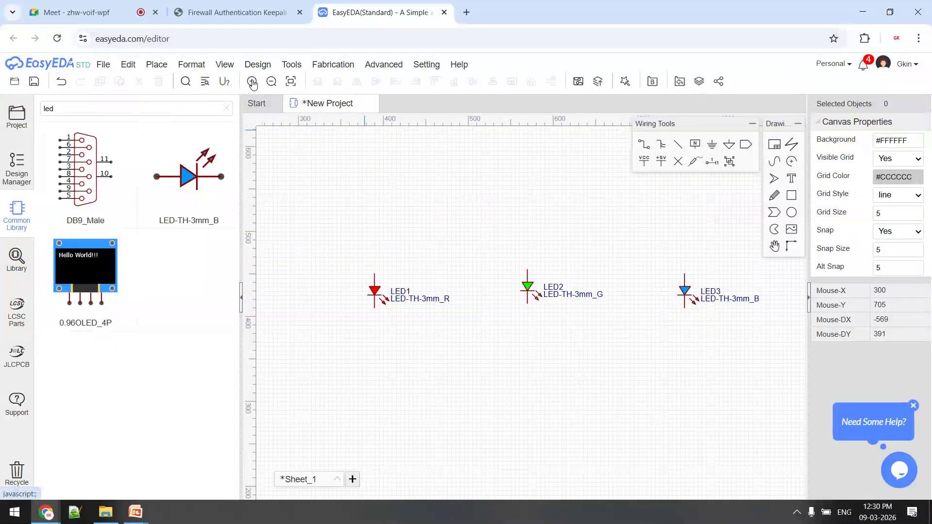
{"action": "left_click", "coordinate": [524, 286]}
{"action": "left_click", "coordinate": [378, 291]}
{"action": "left_click_drag", "start_coordinate": [378, 291], "coordinate": [399, 287]}
{"action": "left_click", "coordinate": [528, 287]}
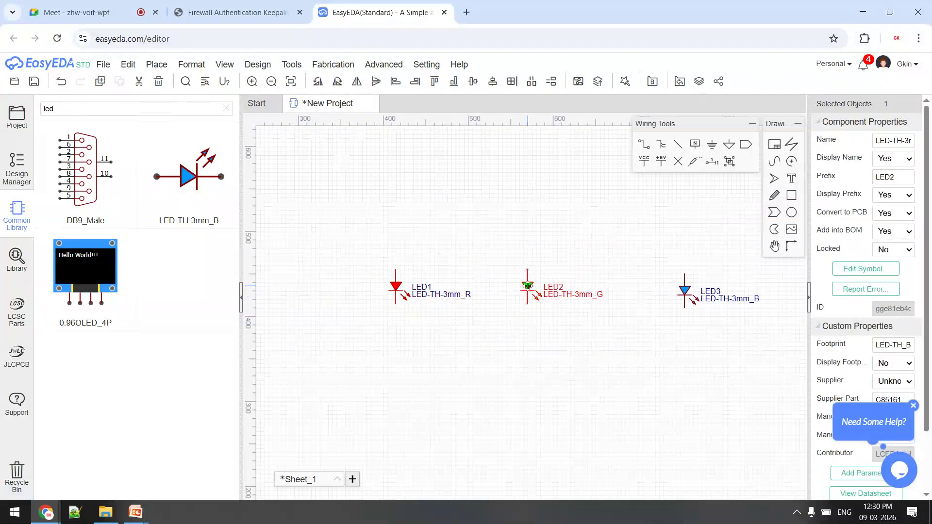
{"action": "left_click_drag", "start_coordinate": [679, 286], "coordinate": [640, 278]}
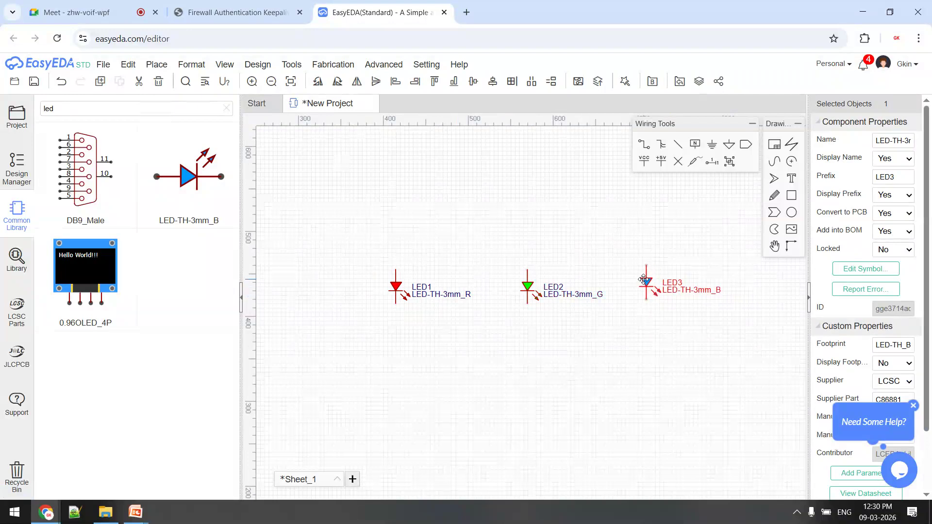
{"action": "left_click", "coordinate": [640, 352]}
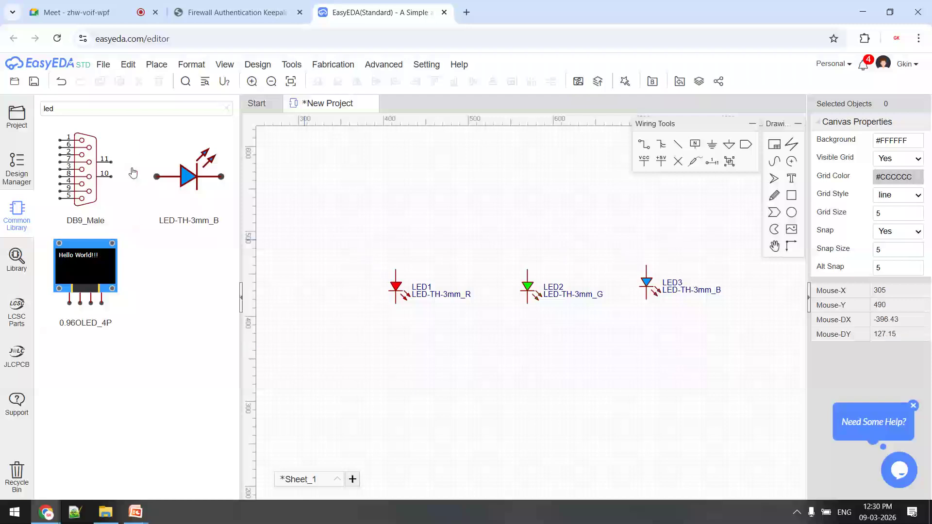
Find the GND Ground symbol in the common library with the filter "gnd" and place one below the LED row, near the green LED.
{"action": "double_click", "coordinate": [65, 101]}
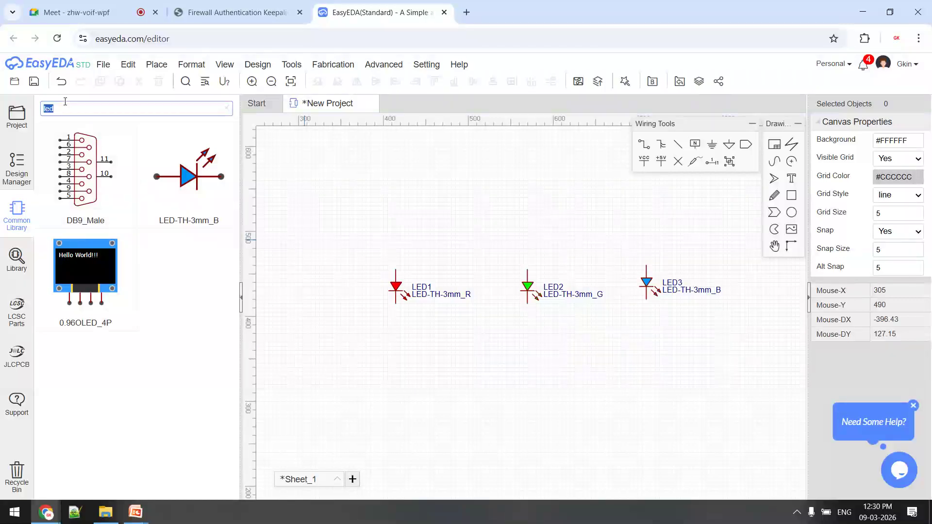
{"action": "type", "text": "gnd"}
{"action": "left_click", "coordinate": [92, 179]}
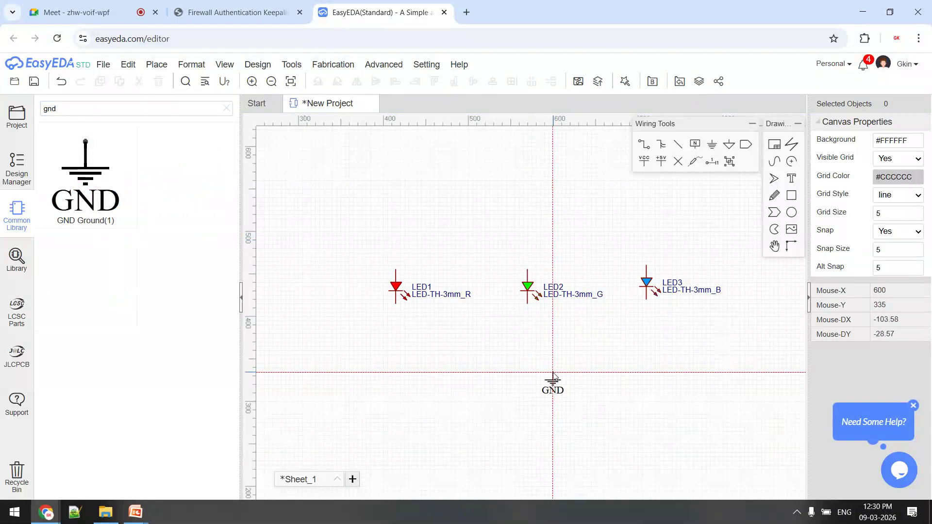
{"action": "left_click", "coordinate": [553, 374]}
{"action": "key", "text": "Escape"}
Rotate the GND symbol through four 90° turns.
{"action": "left_click", "coordinate": [545, 368]}
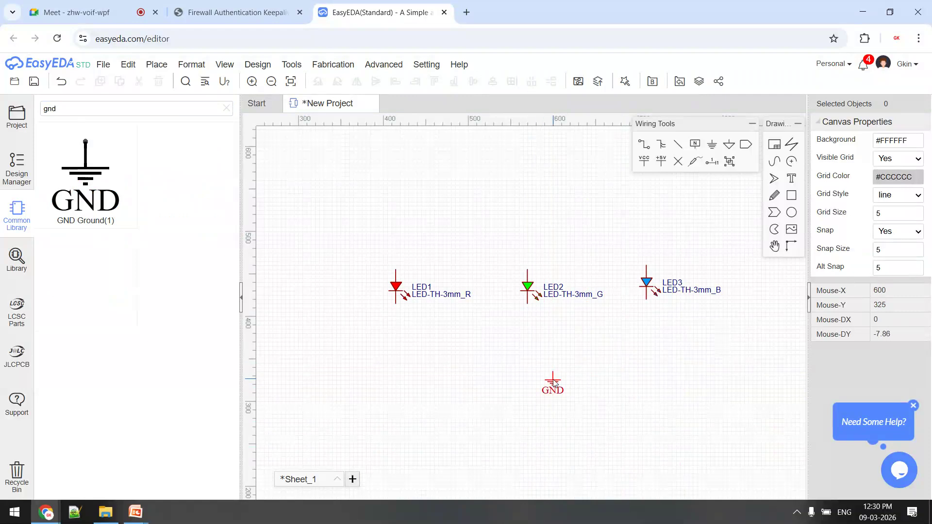
{"action": "key", "text": "space"}
{"action": "key", "text": "space"}
{"action": "key", "text": "space"}
{"action": "key", "text": "space"}
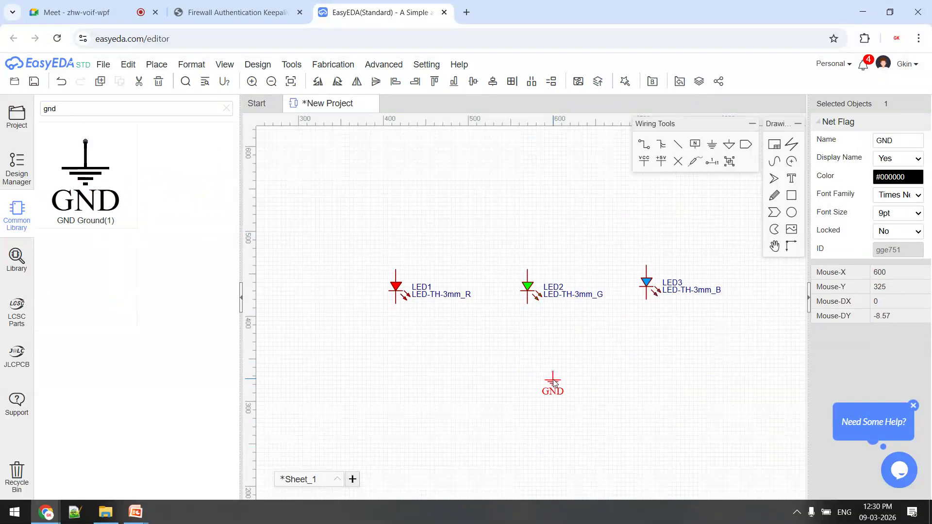
{"action": "left_click", "coordinate": [619, 398]}
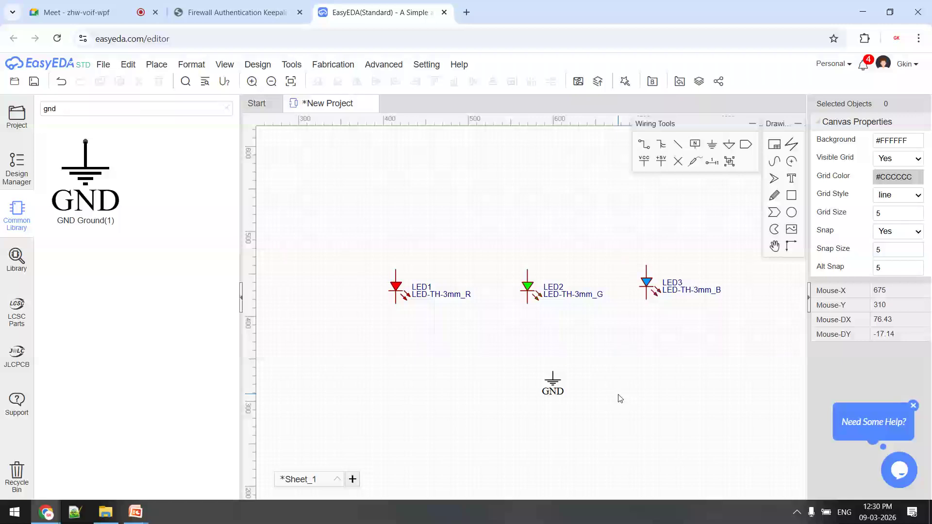
Save the schematic as a new project titled "mypcb".
{"action": "key", "text": "ctrl+s"}
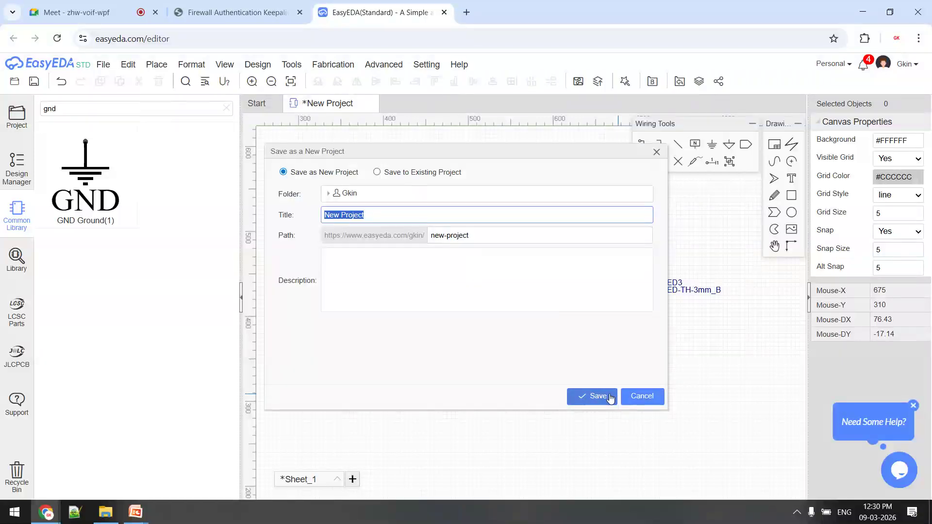
{"action": "type", "text": "mypcb"}
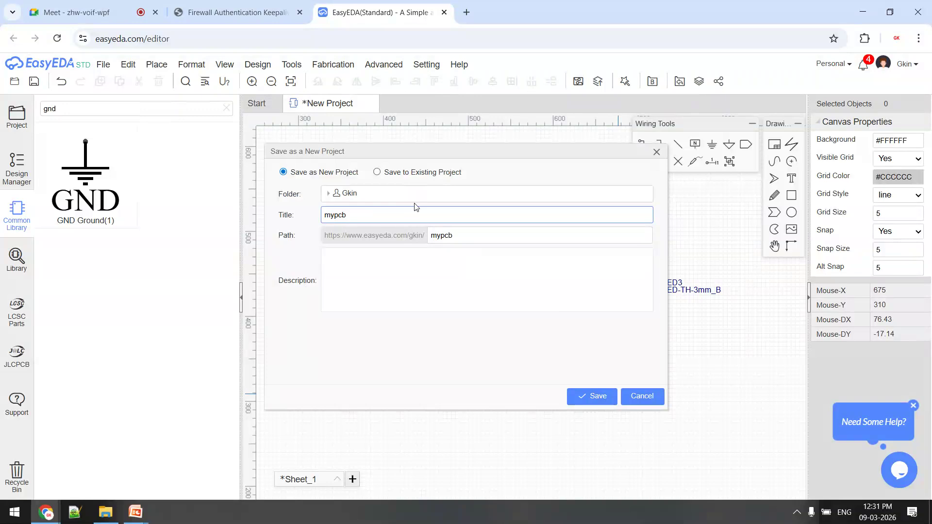
{"action": "left_click", "coordinate": [604, 398]}
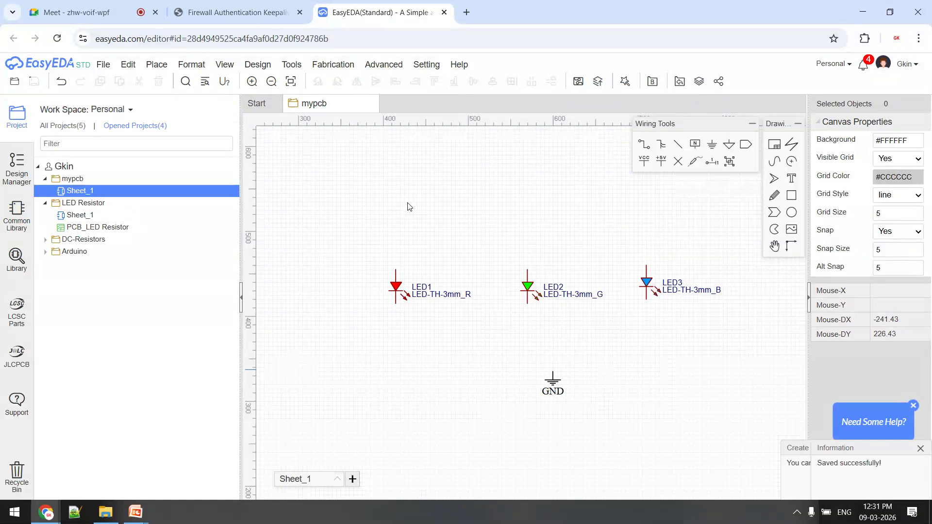
Filter the project list for "dc" and expand the DC-Resistors project.
{"action": "left_click", "coordinate": [101, 147]}
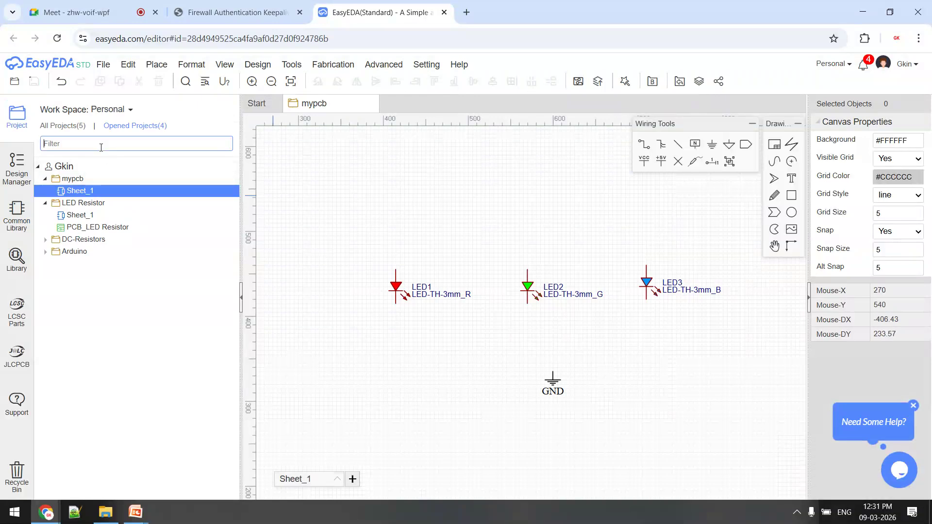
{"action": "type", "text": "dc"}
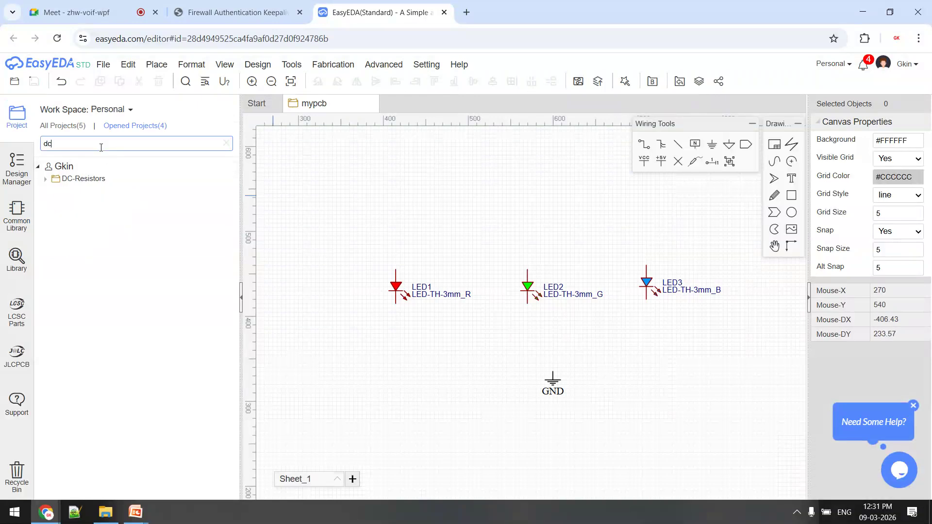
{"action": "left_click", "coordinate": [45, 179]}
{"action": "double_click", "coordinate": [67, 142]}
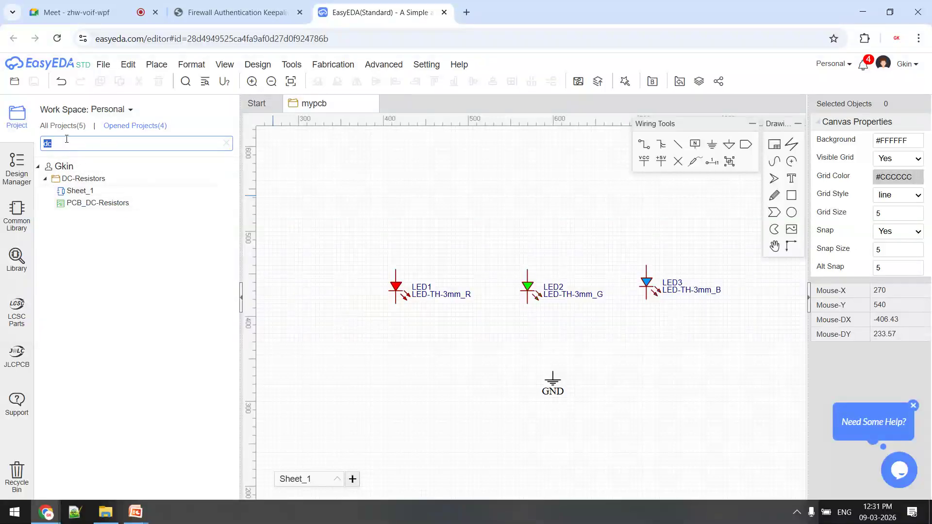
Clear the common library filter and place a DC005-T20 power jack above and to the left of the red LED.
{"action": "left_click", "coordinate": [23, 230]}
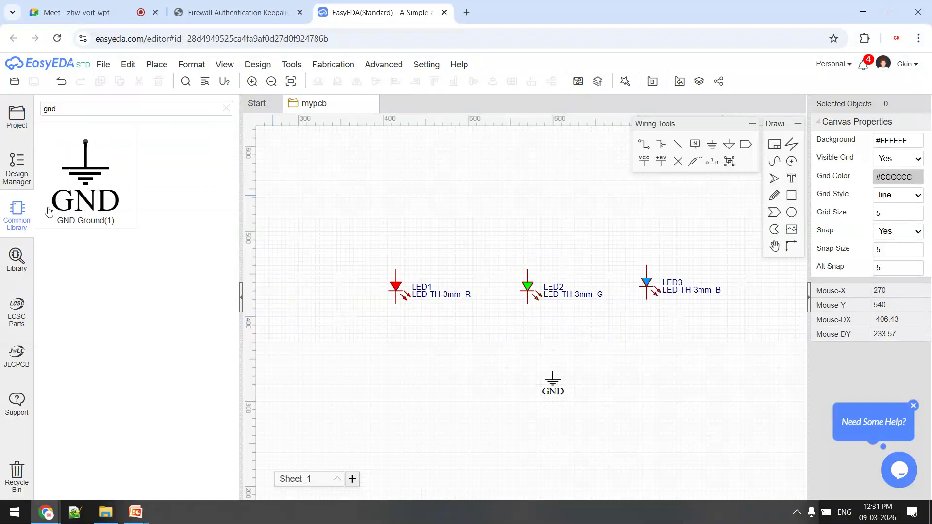
{"action": "double_click", "coordinate": [79, 109]}
{"action": "key", "text": "BackSpace"}
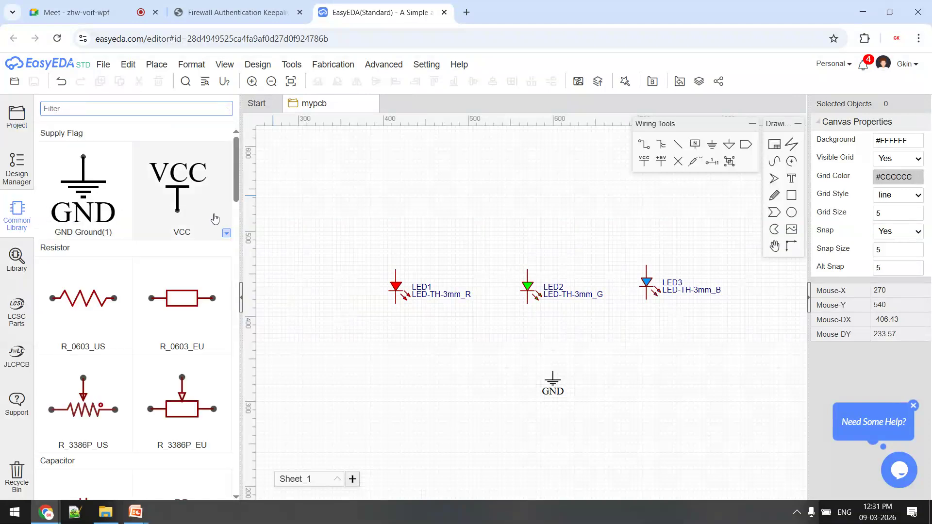
{"action": "left_click_drag", "start_coordinate": [233, 192], "coordinate": [254, 301]}
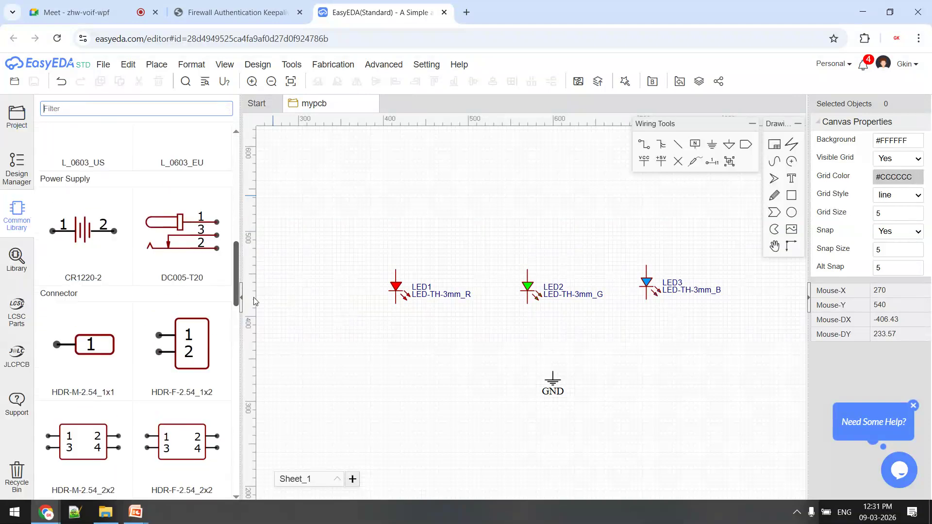
{"action": "left_click", "coordinate": [198, 234]}
{"action": "left_click", "coordinate": [337, 190]}
{"action": "key", "text": "Escape"}
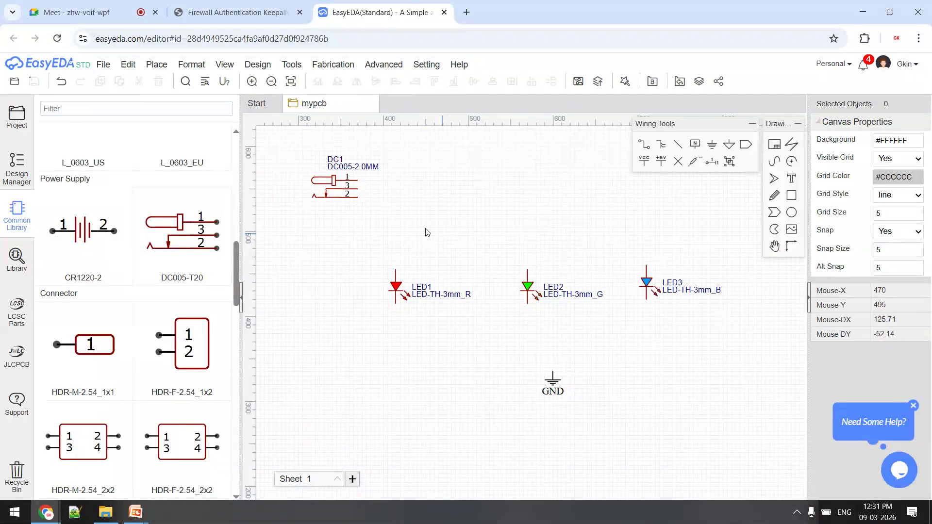
Move the DC power jack down closer to the LED row and save the schematic.
{"action": "left_click", "coordinate": [335, 182]}
{"action": "left_click_drag", "start_coordinate": [335, 182], "coordinate": [327, 217]}
{"action": "left_click", "coordinate": [474, 237]}
{"action": "key", "text": "ctrl+s"}
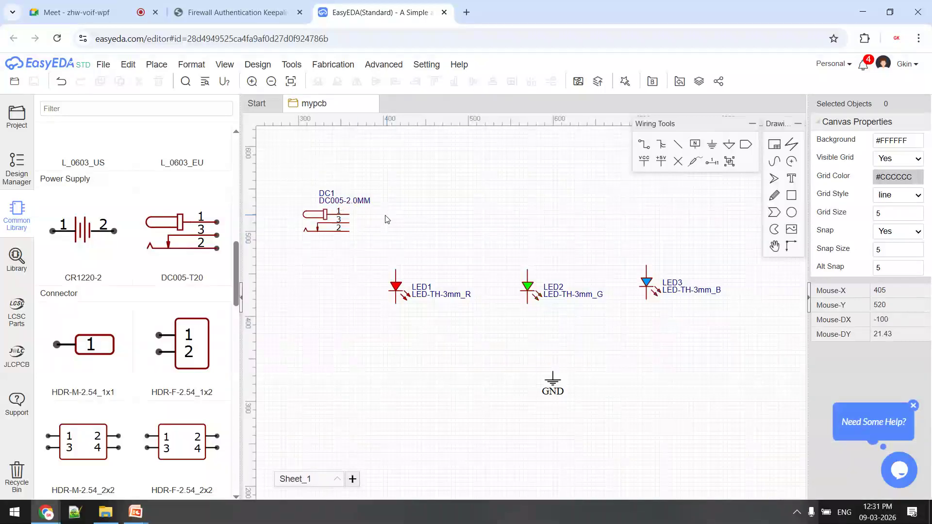
Look through the common library's USB connector variants and remaining part categories, and take a brief look at the full component library.
{"action": "left_click_drag", "start_coordinate": [236, 294], "coordinate": [247, 365]}
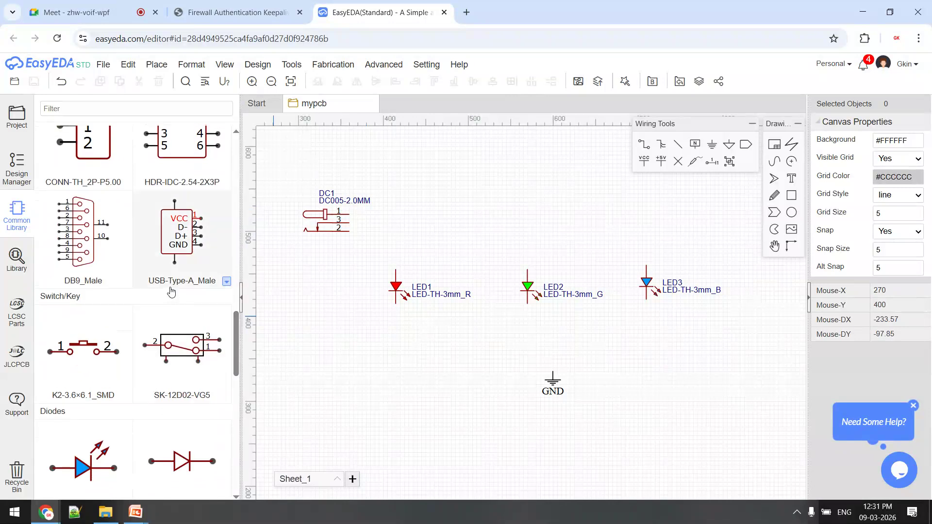
{"action": "left_click", "coordinate": [226, 282]}
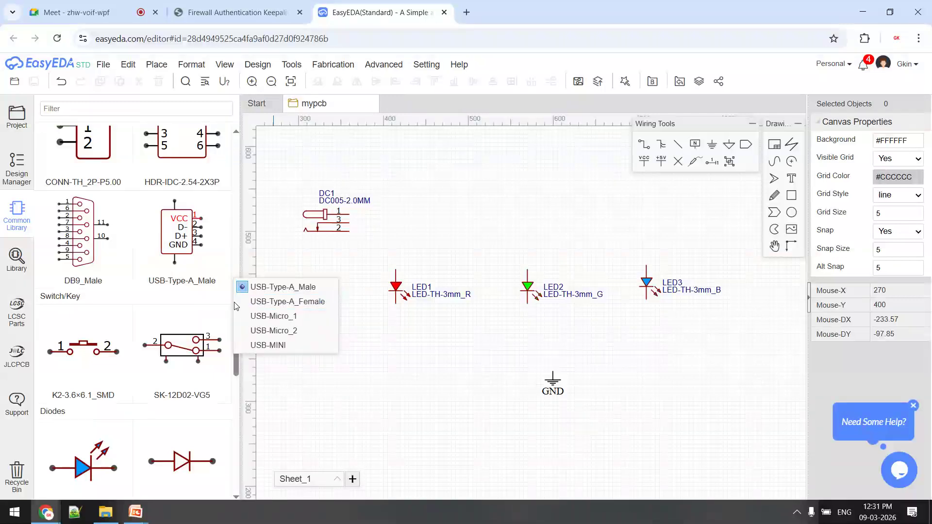
{"action": "left_click_drag", "start_coordinate": [234, 352], "coordinate": [249, 473]}
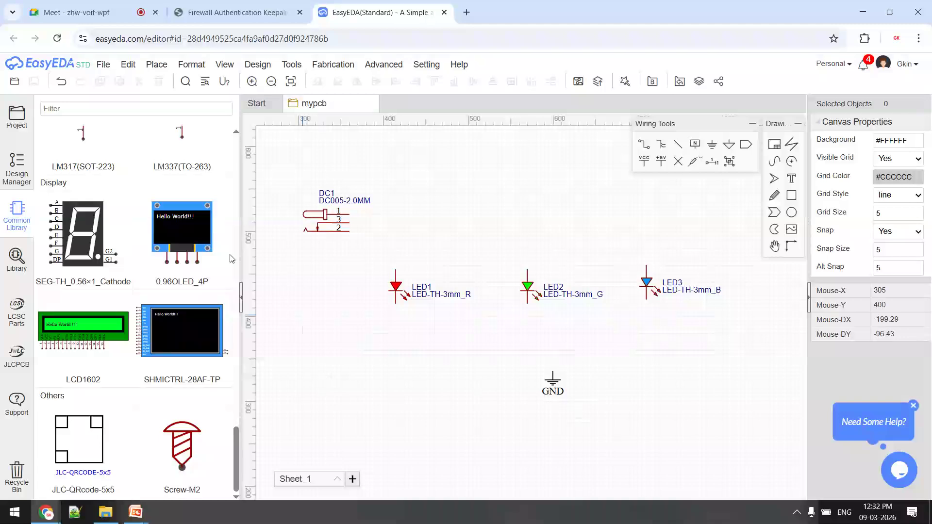
{"action": "left_click", "coordinate": [23, 250]}
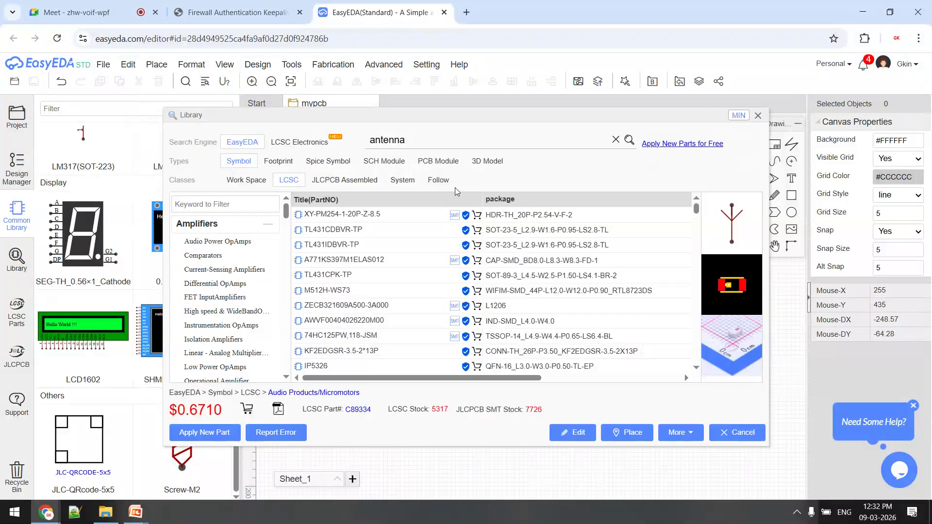
{"action": "left_click", "coordinate": [758, 114]}
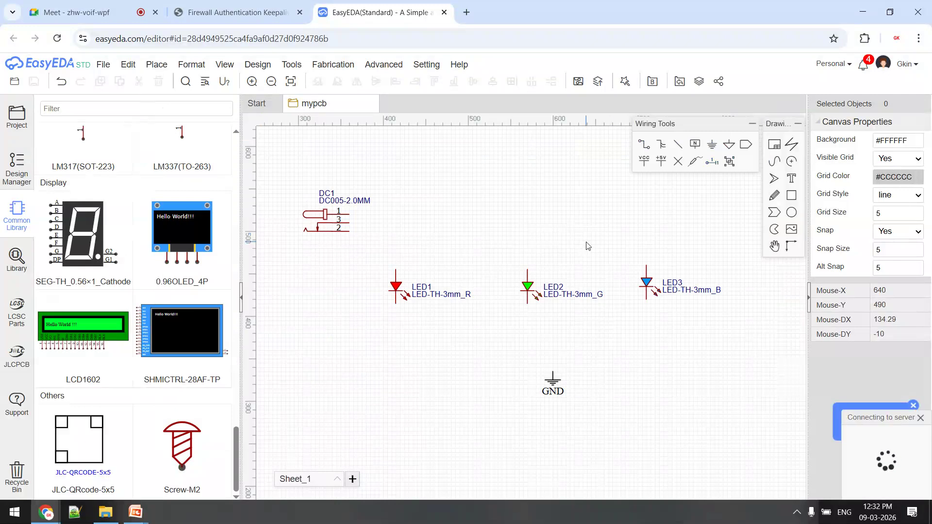
Save the mypcb schematic.
{"action": "key", "text": "ctrl+s"}
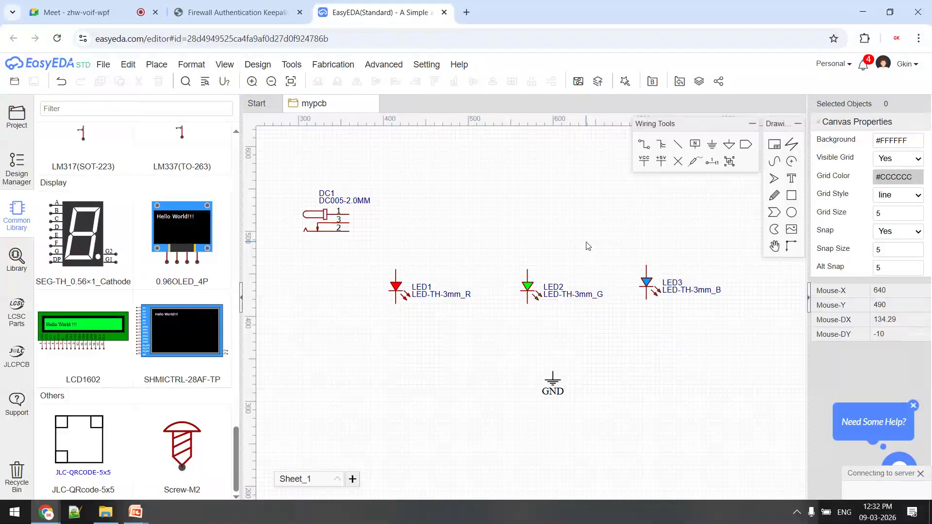
{"action": "key", "text": "ctrl+s"}
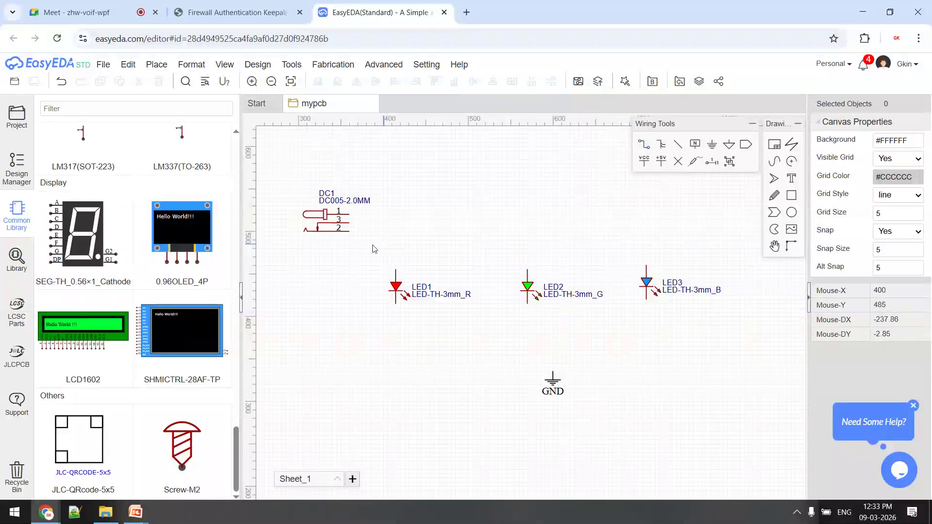
Wire pin 2 of the DC jack to the lower pins of the red, green and blue LEDs.
{"action": "key", "text": "w"}
{"action": "left_click", "coordinate": [348, 232]}
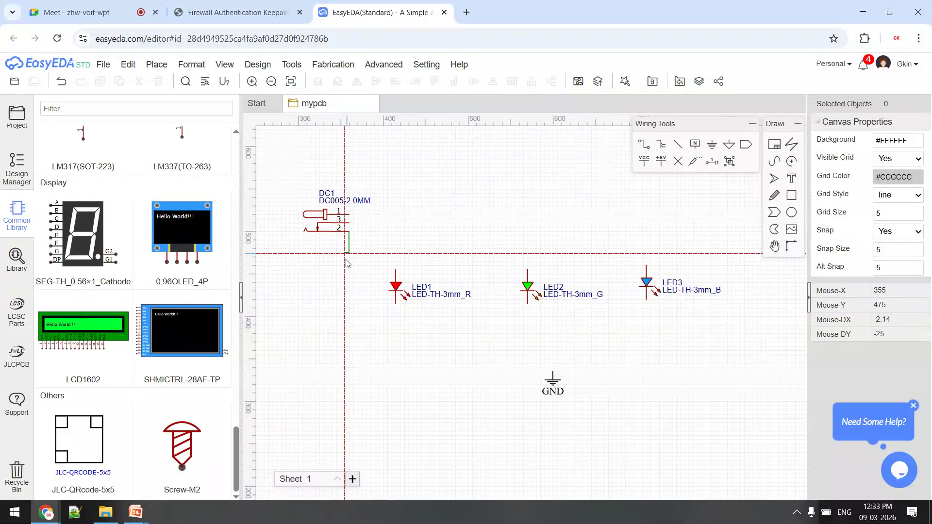
{"action": "left_click", "coordinate": [395, 303]}
{"action": "left_click", "coordinate": [528, 303]}
{"action": "left_click", "coordinate": [395, 303]}
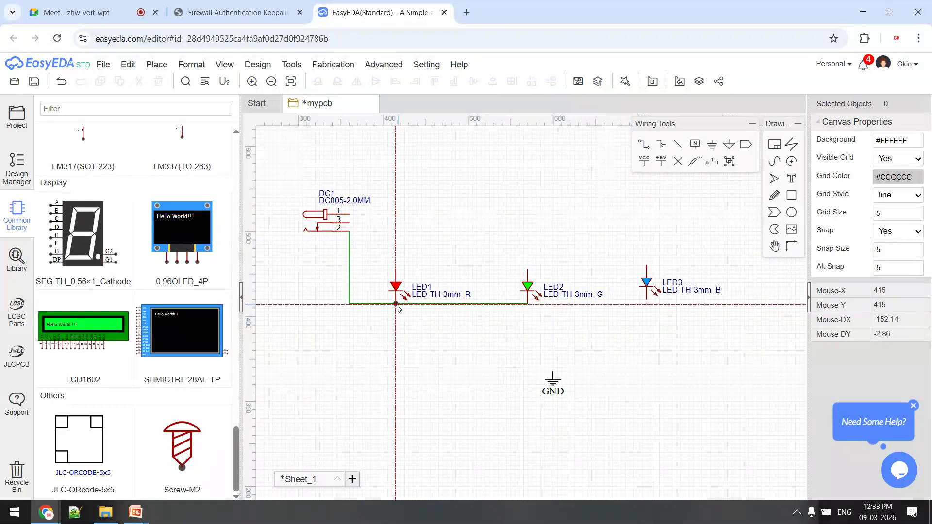
{"action": "left_click", "coordinate": [527, 303]}
{"action": "left_click", "coordinate": [646, 300]}
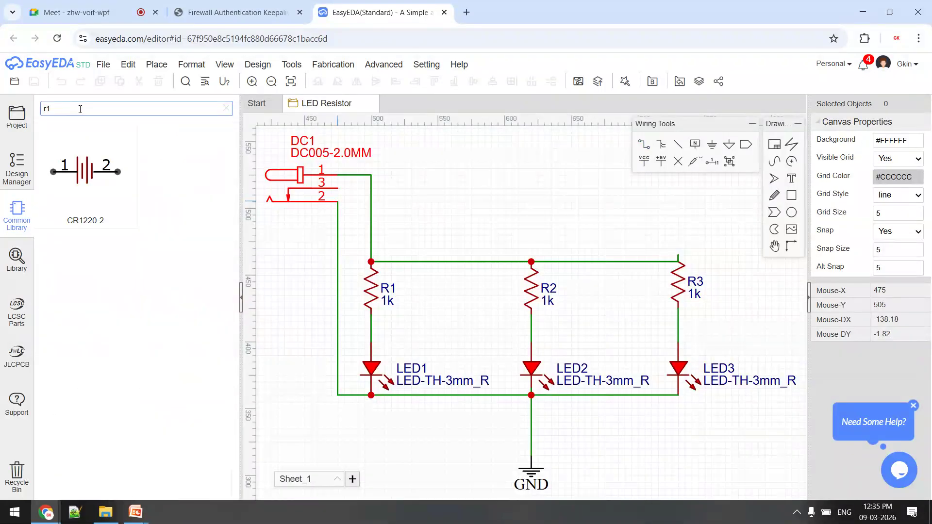
Search the common library for "1k" and clear the filter to list all parts again.
{"action": "double_click", "coordinate": [80, 109]}
{"action": "type", "text": "1k"}
{"action": "key", "text": "BackSpace"}
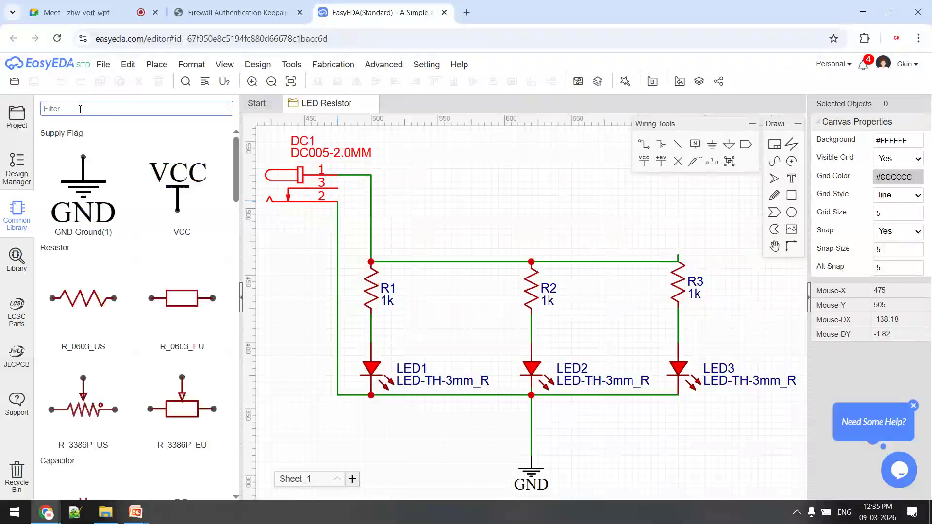
Search the common library and the full component library for "resistor", widening the library window to show more result details.
{"action": "type", "text": "resistor"}
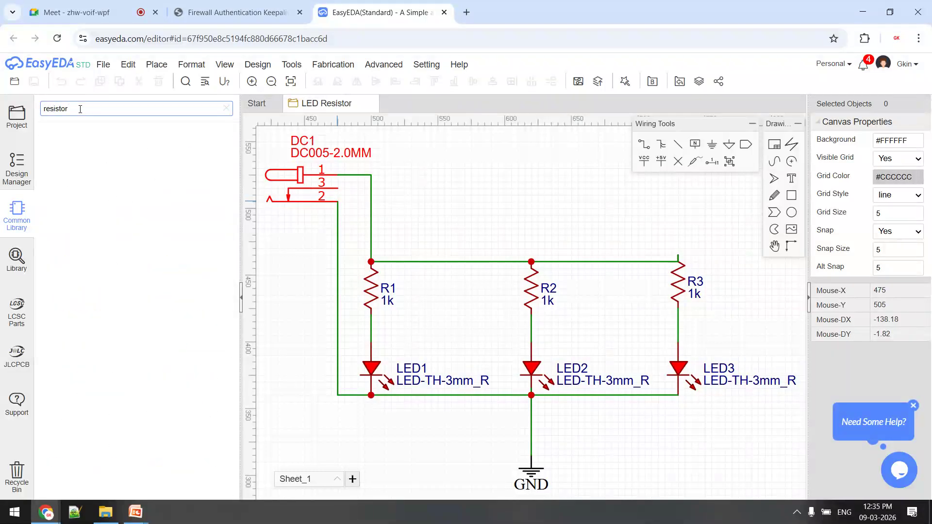
{"action": "left_click", "coordinate": [16, 258]}
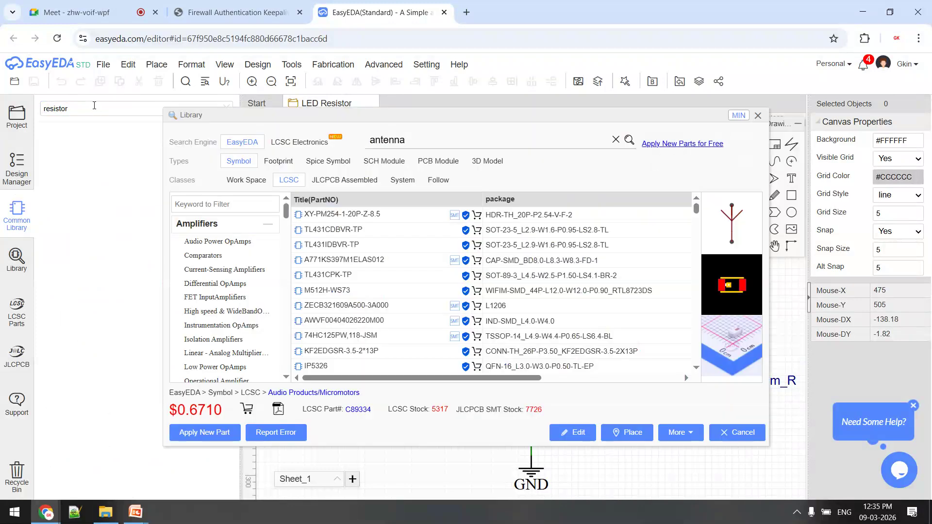
{"action": "double_click", "coordinate": [424, 141]}
{"action": "type", "text": "resistor"}
{"action": "key", "text": "Return"}
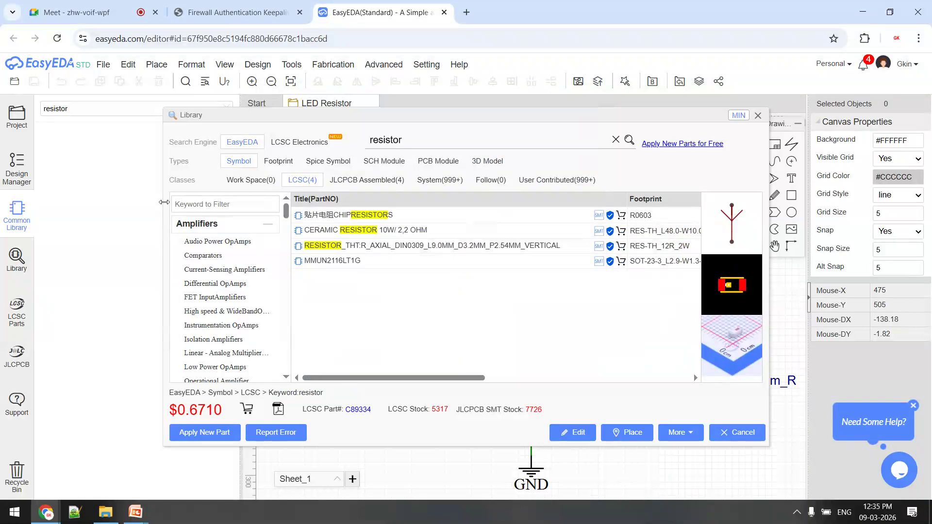
{"action": "left_click_drag", "start_coordinate": [162, 213], "coordinate": [58, 214]}
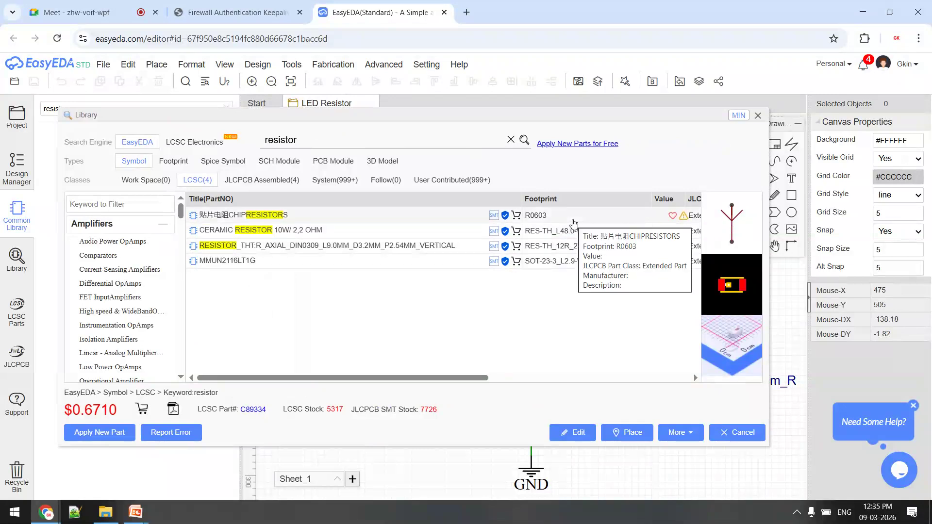
Preview the LCSC resistor results, including the ceramic, axial and chip resistors and the MMUN2116LT1G.
{"action": "left_click", "coordinate": [540, 237]}
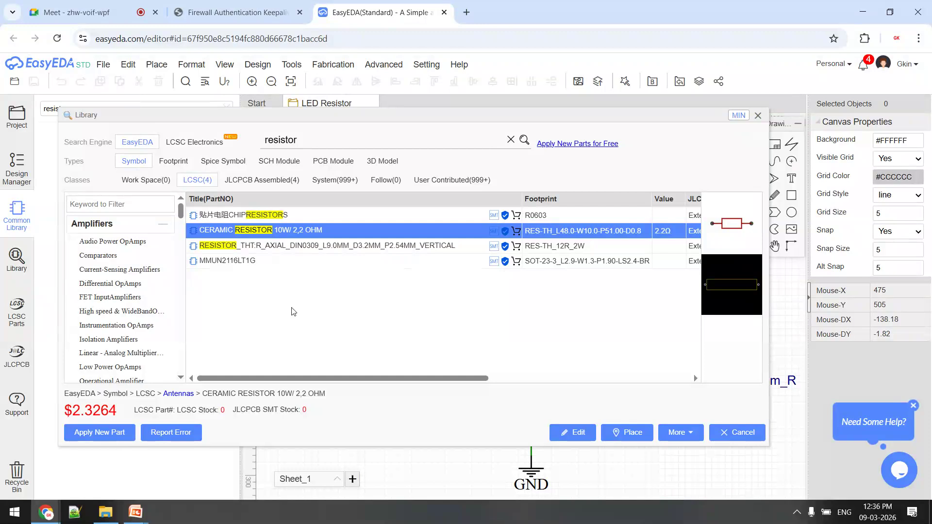
{"action": "left_click", "coordinate": [280, 246]}
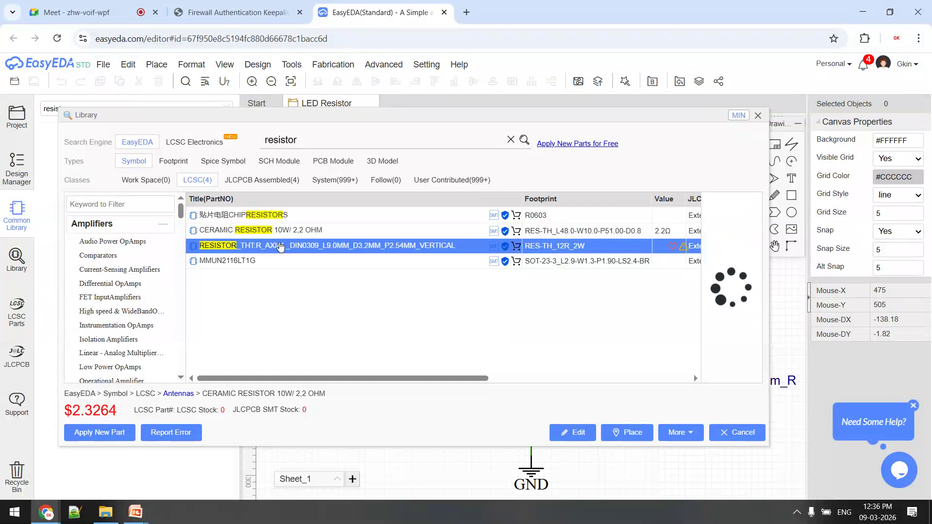
{"action": "left_click", "coordinate": [235, 262]}
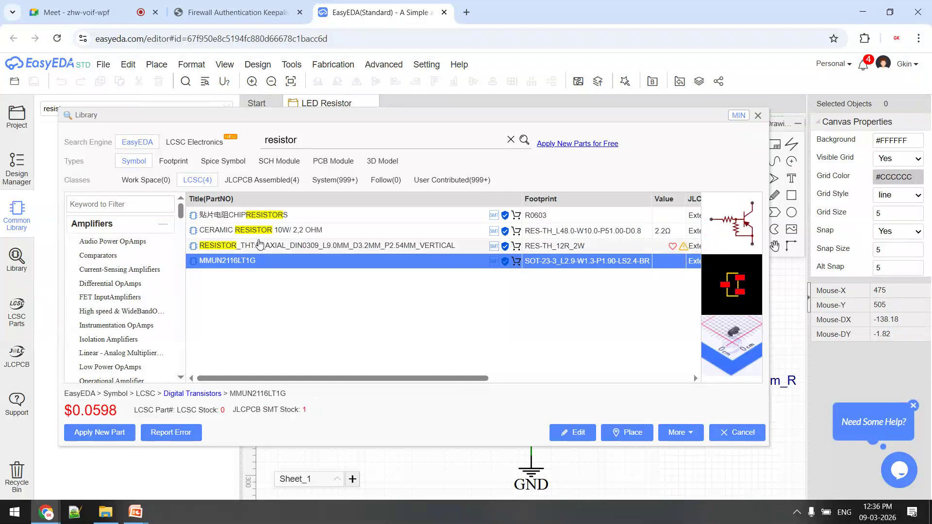
{"action": "left_click", "coordinate": [235, 217]}
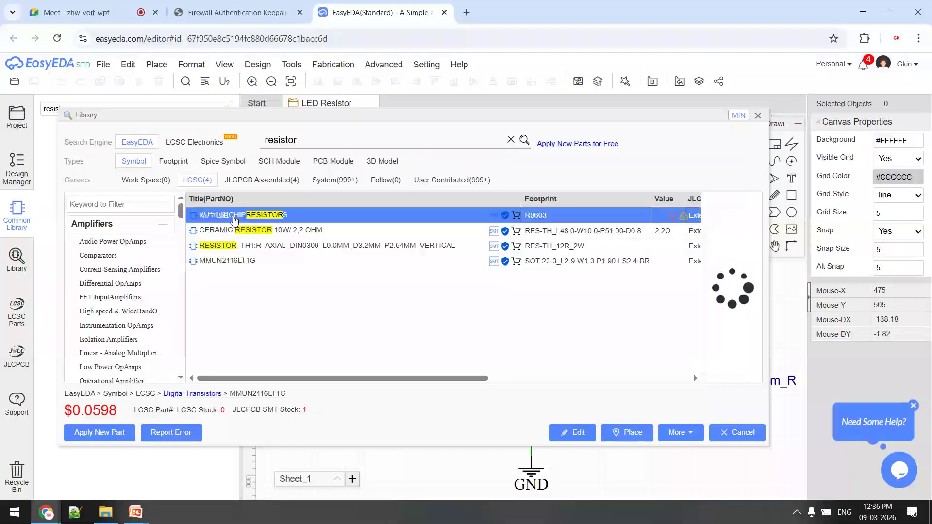
{"action": "left_click", "coordinate": [256, 264]}
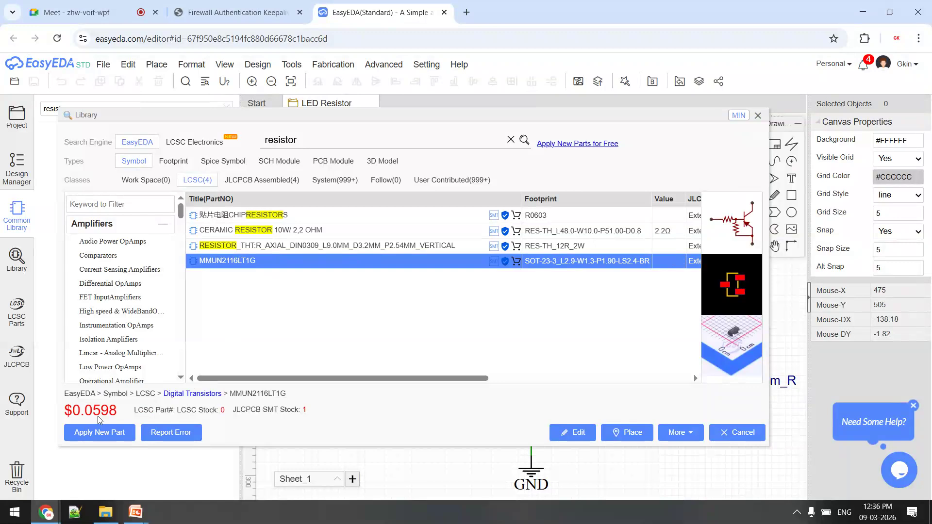
{"action": "left_click", "coordinate": [244, 247]}
List the Differential OpAmps category and search the component library for "antenna".
{"action": "left_click", "coordinate": [125, 283]}
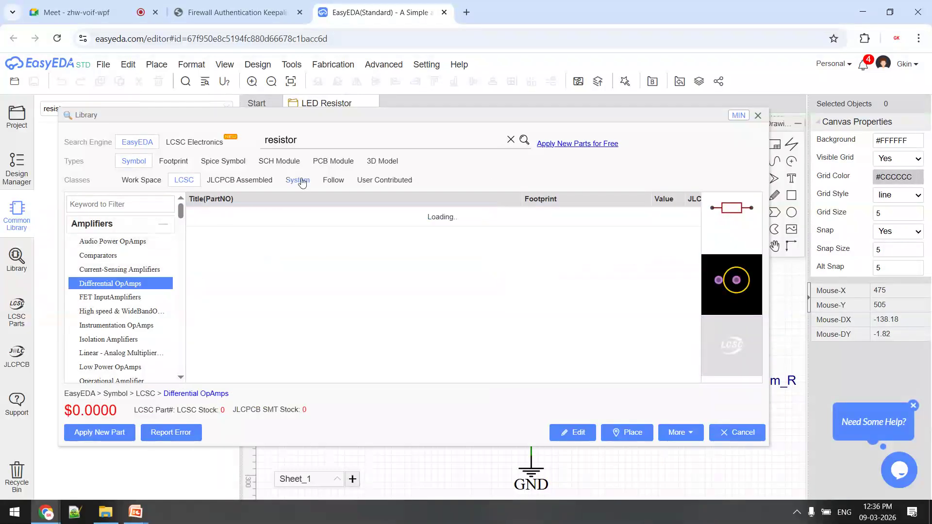
{"action": "double_click", "coordinate": [325, 139]}
{"action": "key", "text": "BackSpace"}
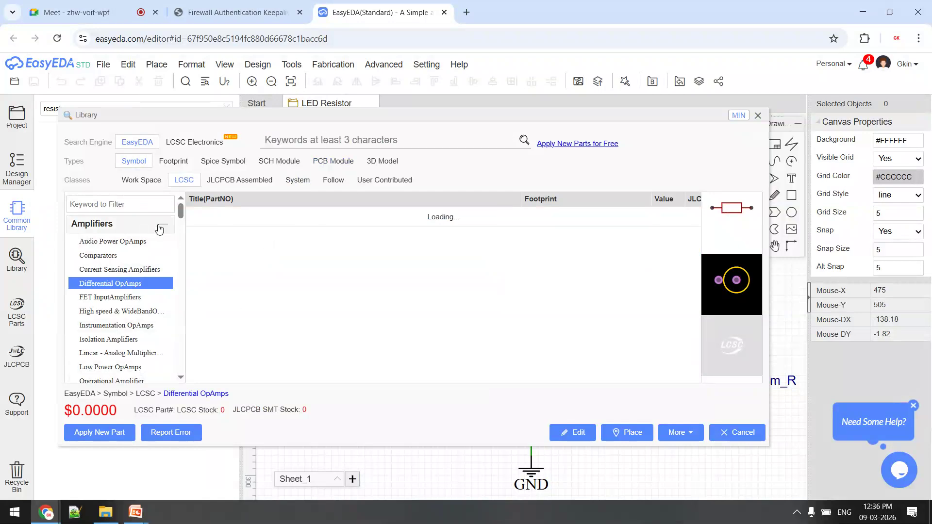
{"action": "type", "text": "antenna"}
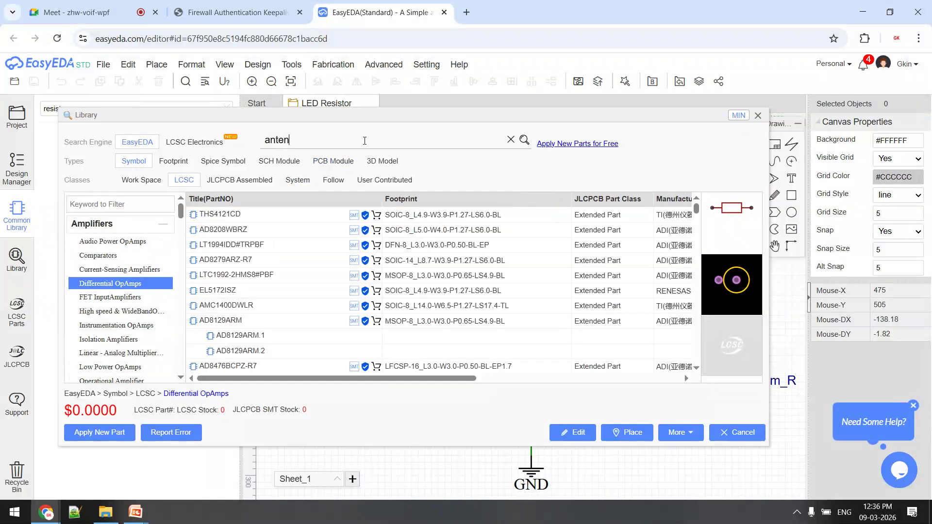
{"action": "key", "text": "Return"}
{"action": "left_click", "coordinate": [247, 262]}
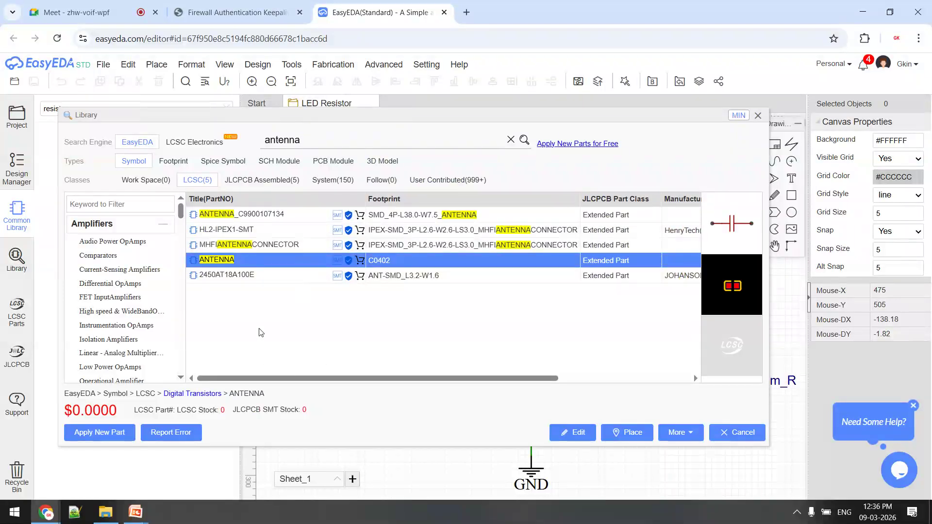
{"action": "left_click", "coordinate": [253, 276]}
{"action": "left_click", "coordinate": [247, 229]}
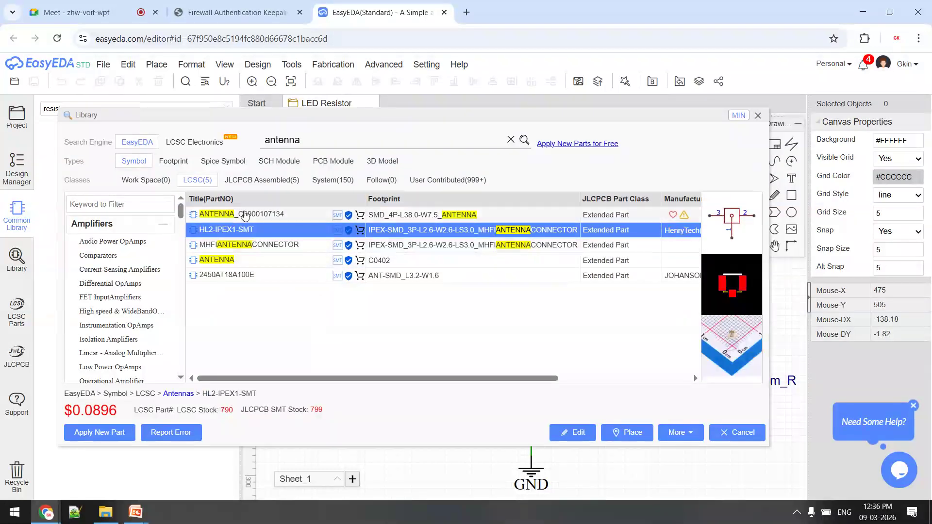
{"action": "left_click", "coordinate": [245, 215]}
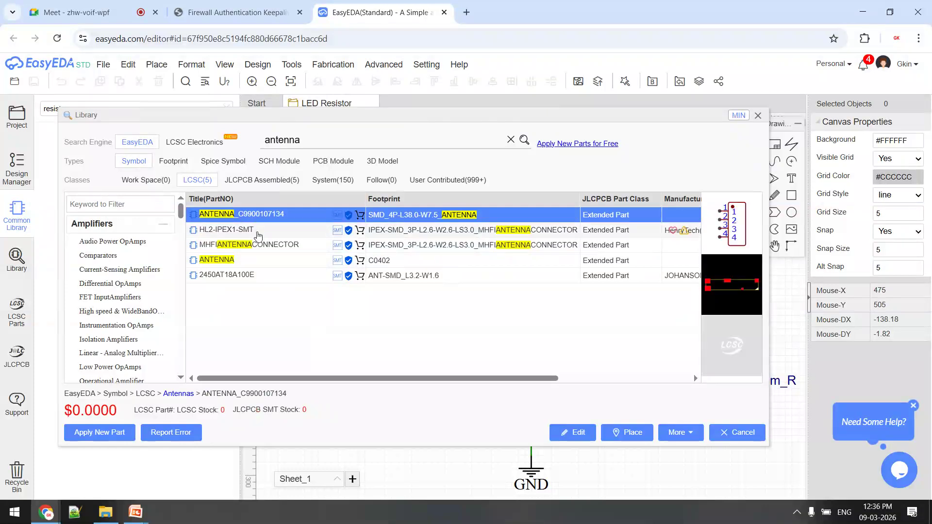
{"action": "left_click", "coordinate": [257, 233]}
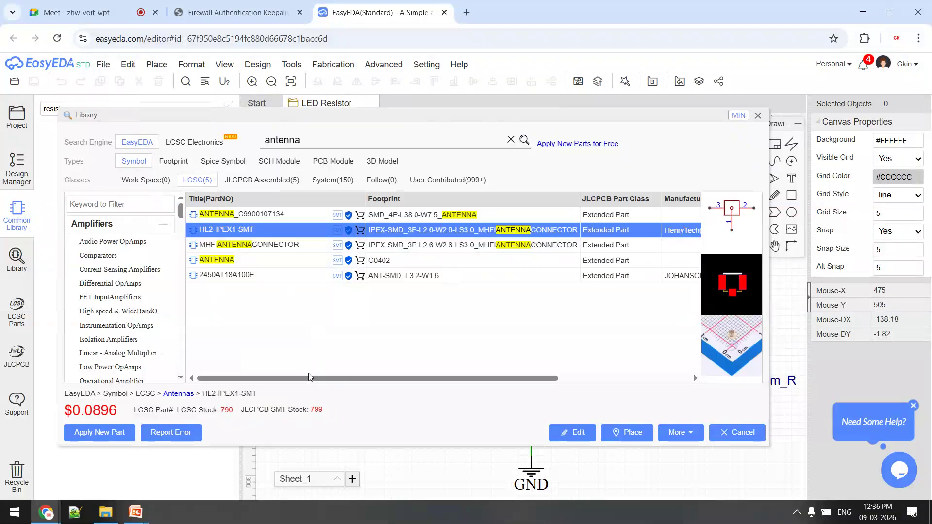
{"action": "left_click", "coordinate": [253, 260]}
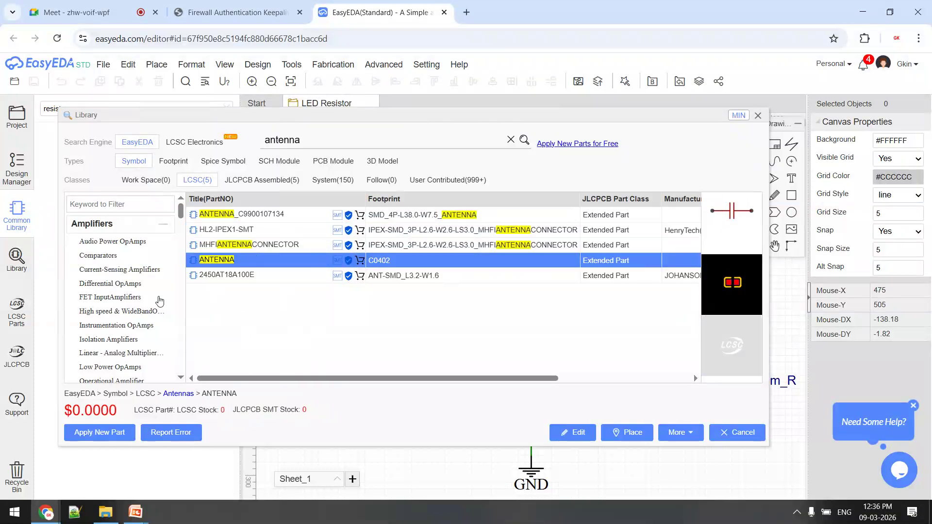
{"action": "left_click", "coordinate": [252, 275]}
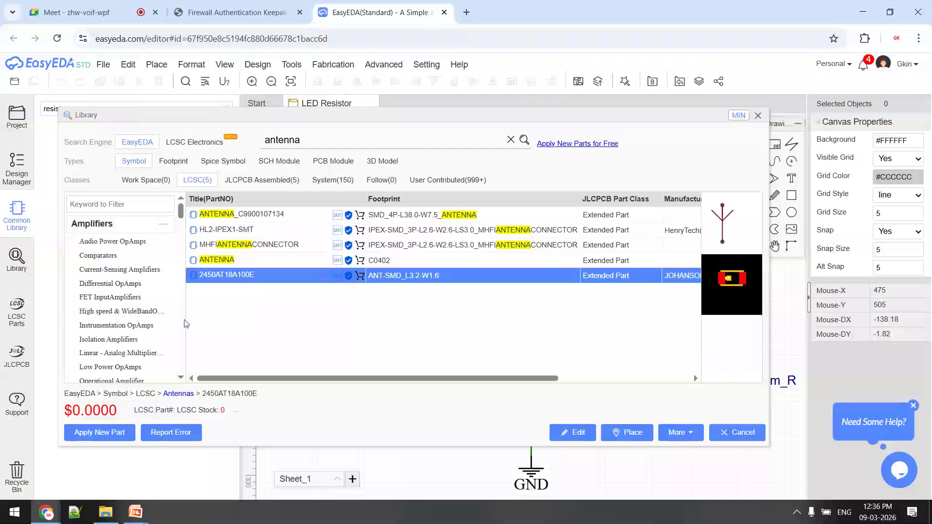
List the Instrumentation OpAmps category, clear the search keyword and close the component library.
{"action": "left_click", "coordinate": [139, 329]}
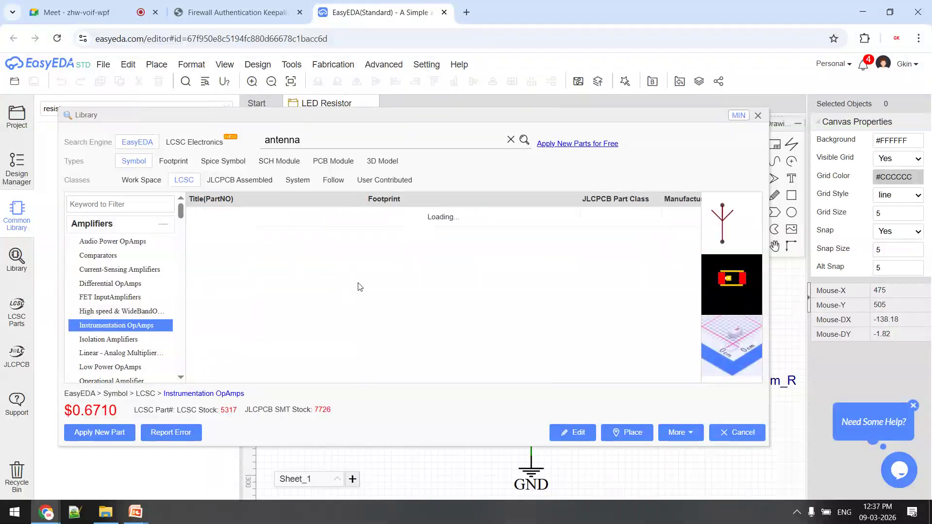
{"action": "double_click", "coordinate": [294, 141]}
{"action": "key", "text": "BackSpace"}
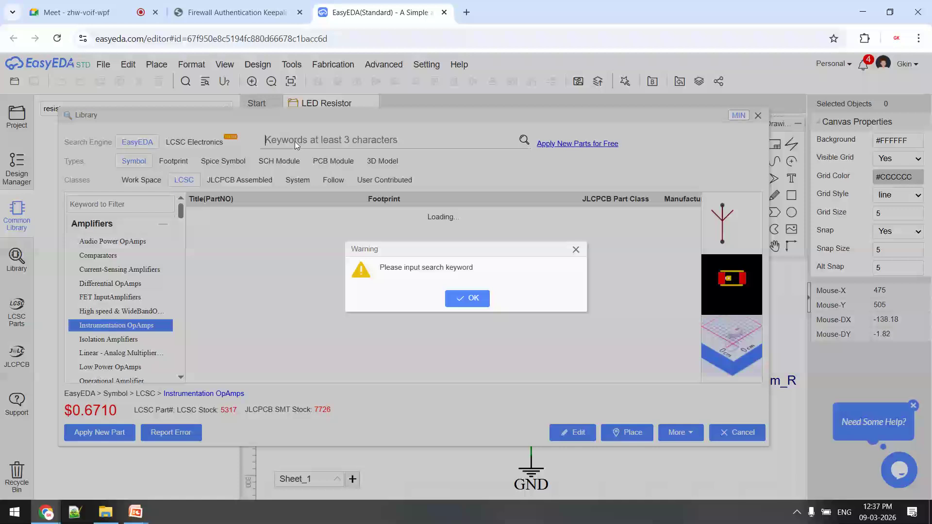
{"action": "key", "text": "Return"}
{"action": "key", "text": "Return"}
{"action": "key", "text": "Escape"}
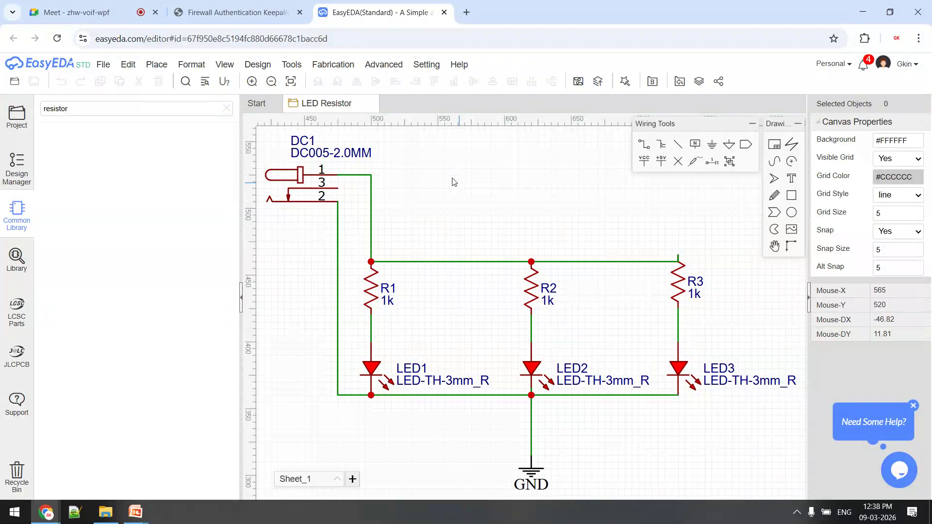
Check the Google Meet call briefly, return to EasyEDA and clear the "resistor" filter from the common library.
{"action": "left_click", "coordinate": [117, 11]}
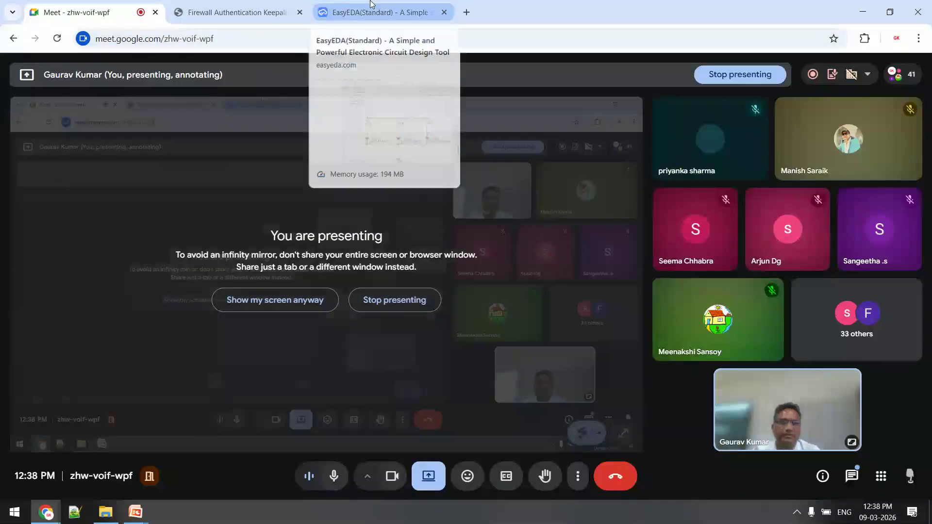
{"action": "left_click", "coordinate": [371, 6]}
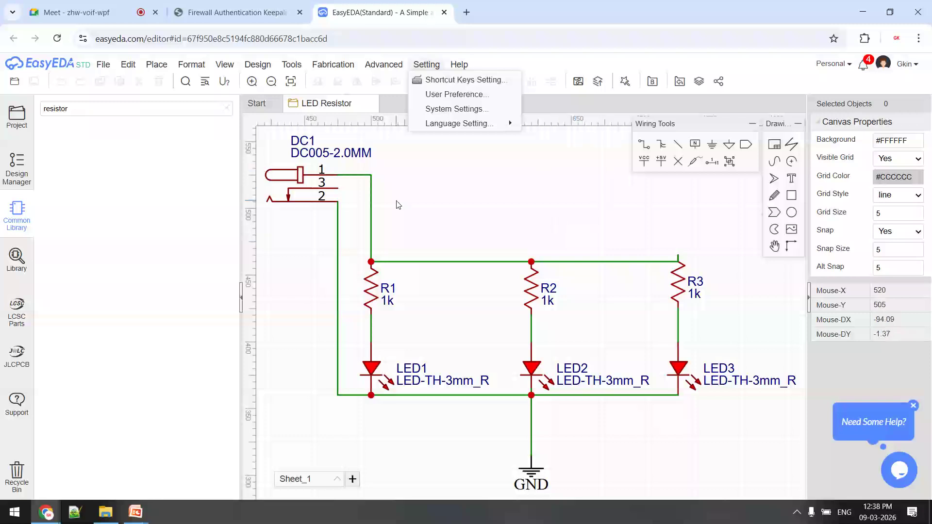
{"action": "left_click", "coordinate": [14, 170]}
{"action": "left_click", "coordinate": [19, 212]}
{"action": "double_click", "coordinate": [117, 108]}
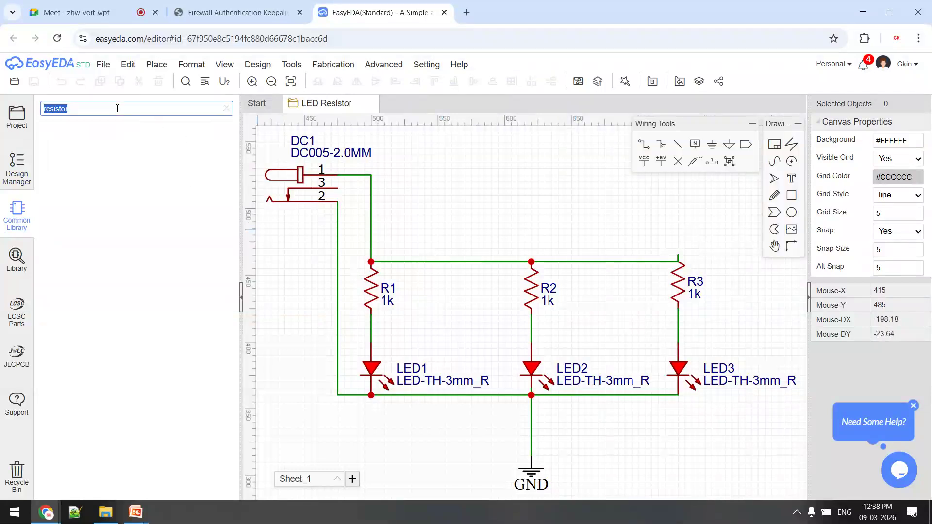
{"action": "key", "text": "BackSpace"}
Check the Google Meet call for participants' responses and return to the EasyEDA schematic.
{"action": "left_click", "coordinate": [97, 12]}
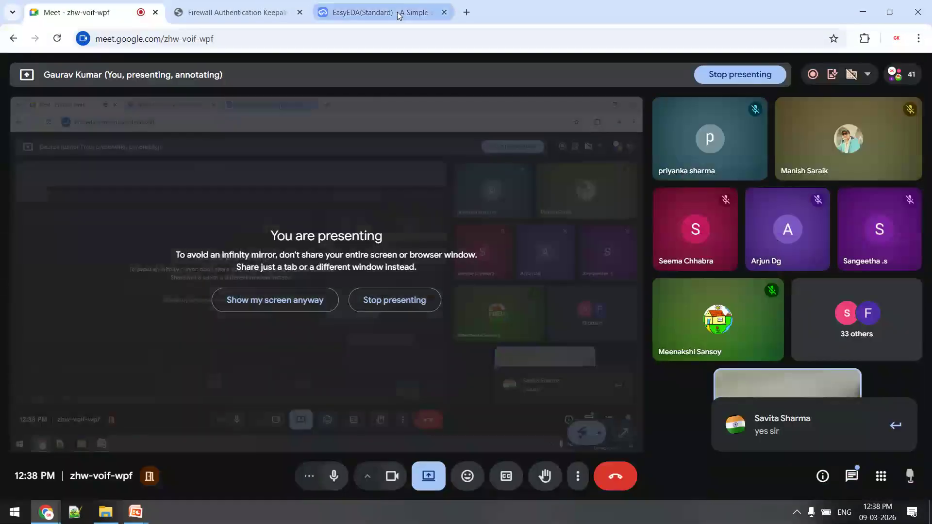
{"action": "left_click", "coordinate": [398, 15]}
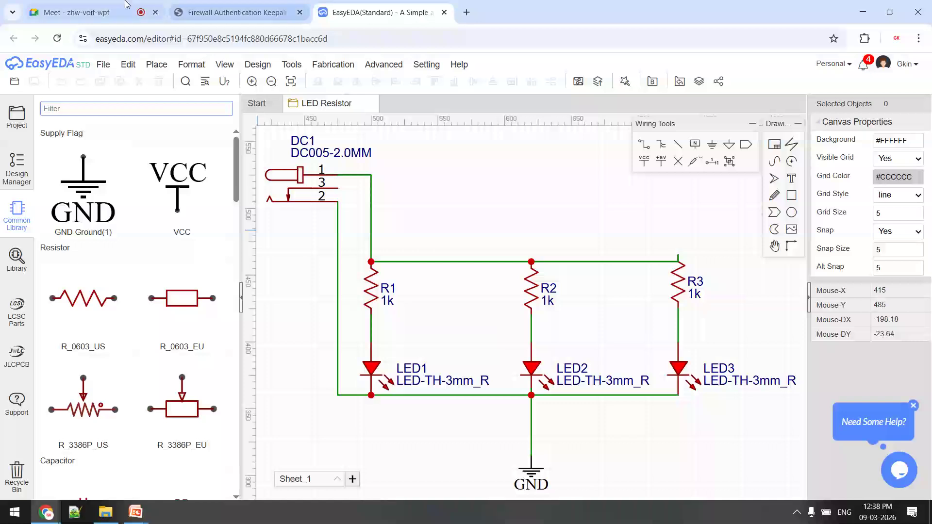
{"action": "left_click", "coordinate": [83, 13]}
{"action": "left_click", "coordinate": [409, 11]}
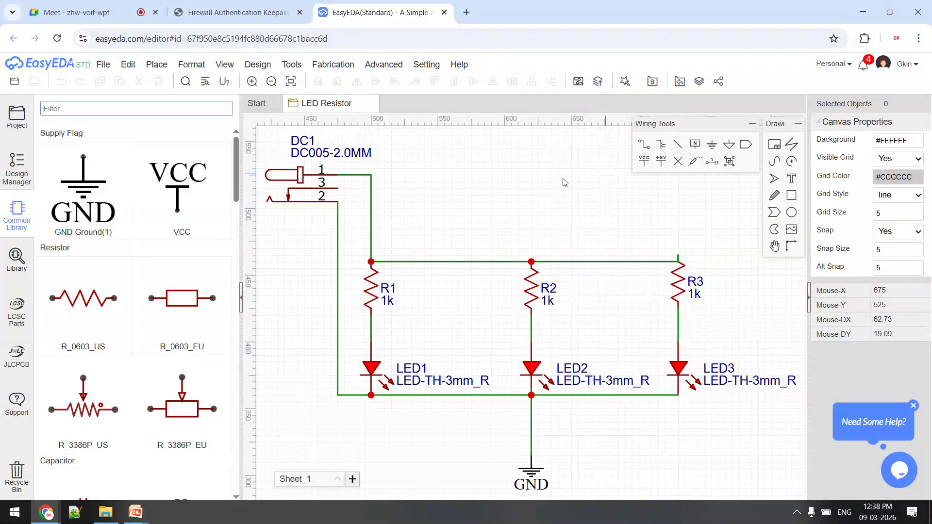
{"action": "left_click", "coordinate": [255, 64]}
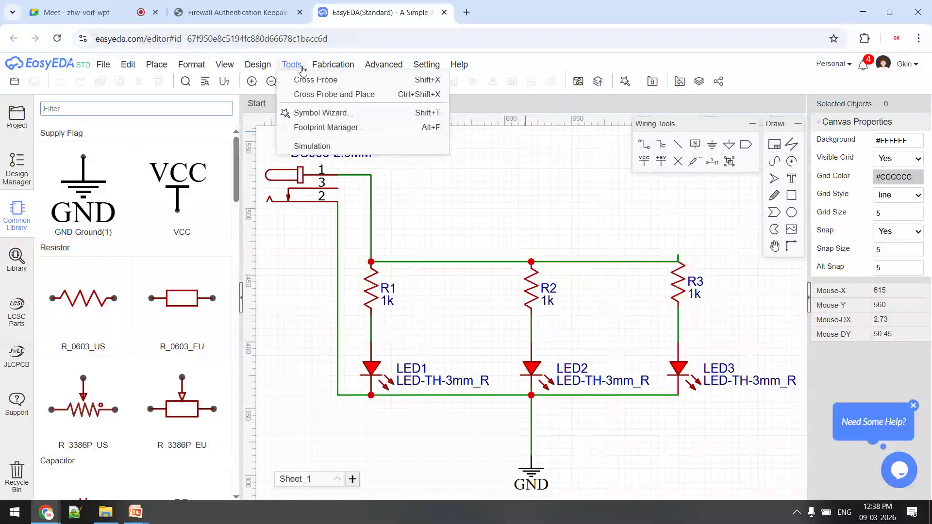
{"action": "mouse_move", "coordinate": [291, 65]}
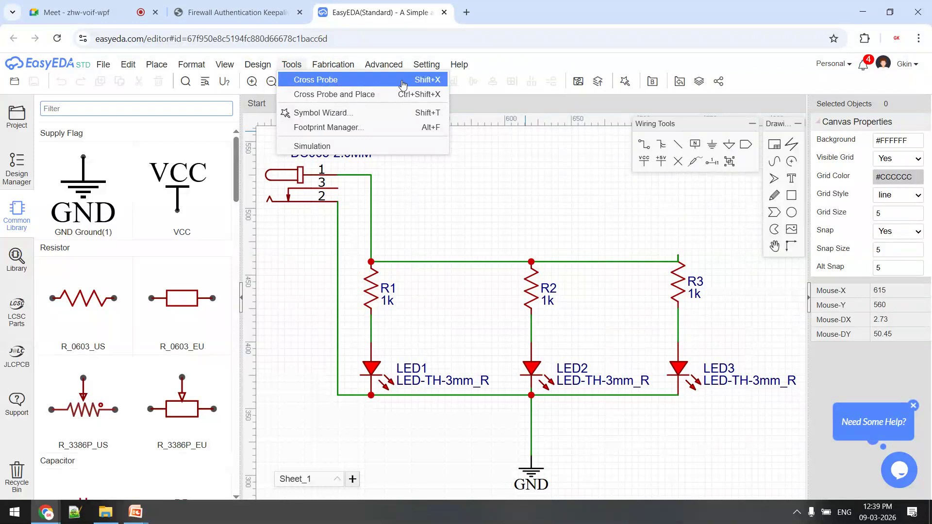
{"action": "mouse_move", "coordinate": [333, 65]}
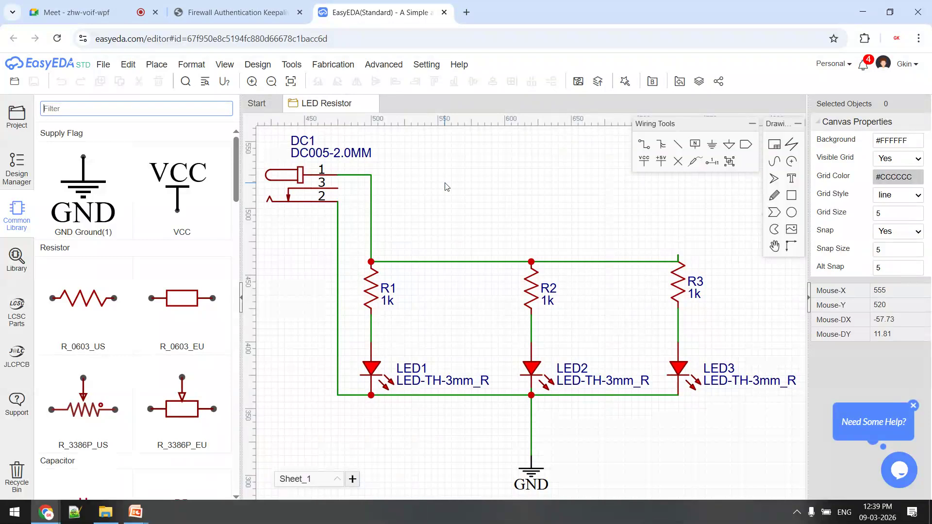
{"action": "left_click", "coordinate": [322, 65]}
Convert the LED Resistor schematic to a PCB, continuing without checking the unfinished nets.
{"action": "mouse_move", "coordinate": [292, 66]}
{"action": "left_click", "coordinate": [257, 66]}
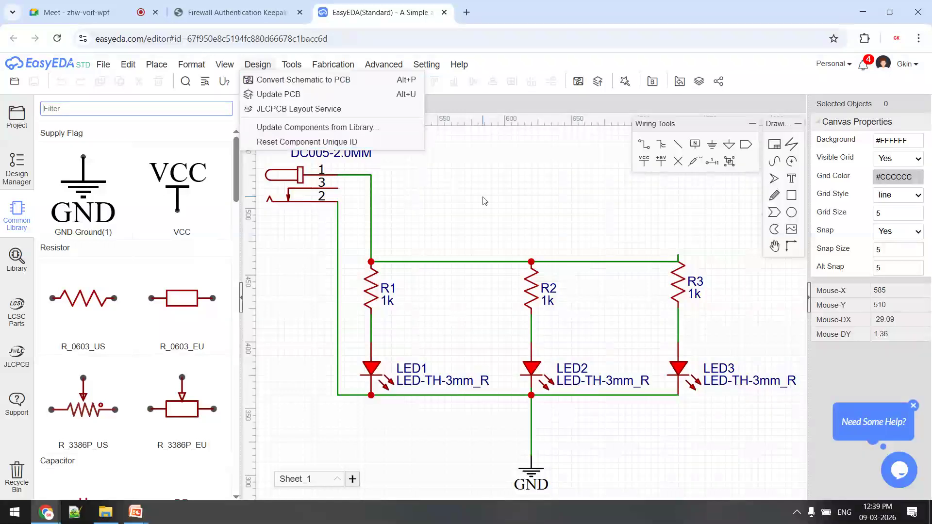
{"action": "left_click", "coordinate": [275, 82]}
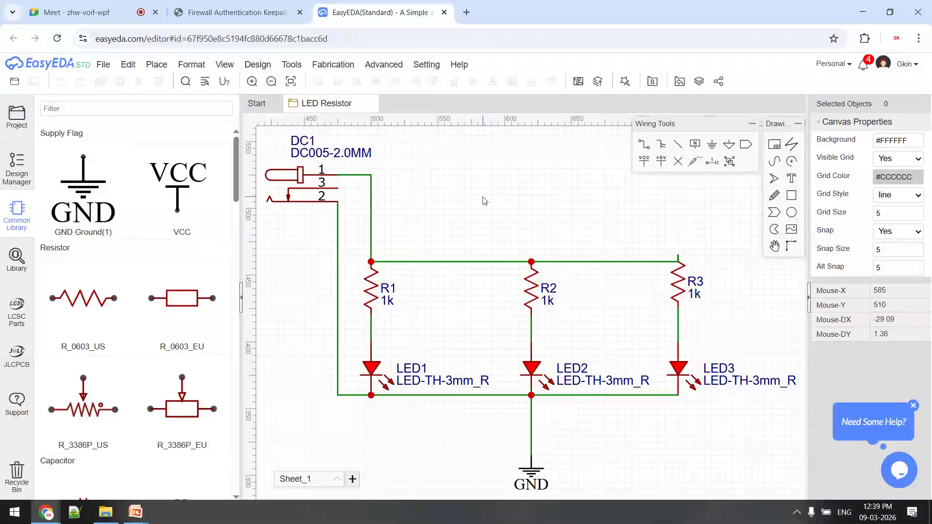
{"action": "left_click", "coordinate": [578, 86]}
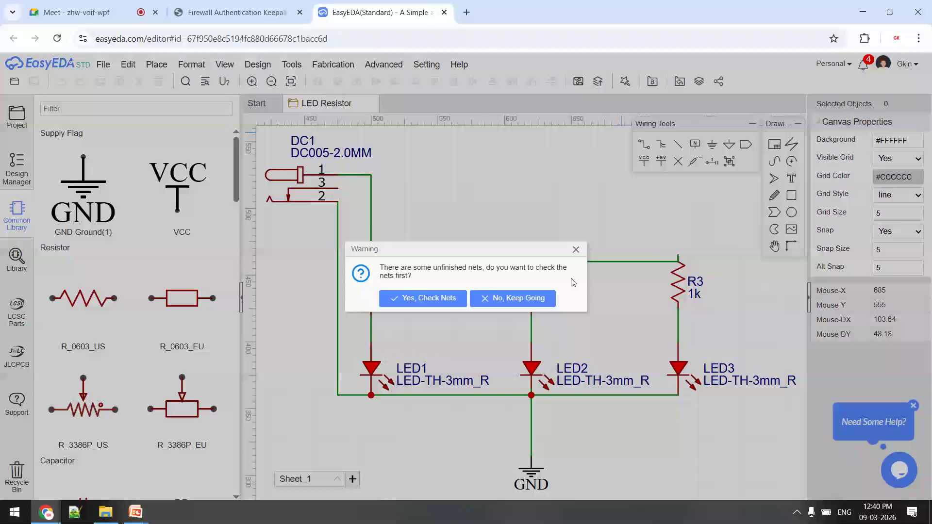
{"action": "left_click", "coordinate": [498, 302]}
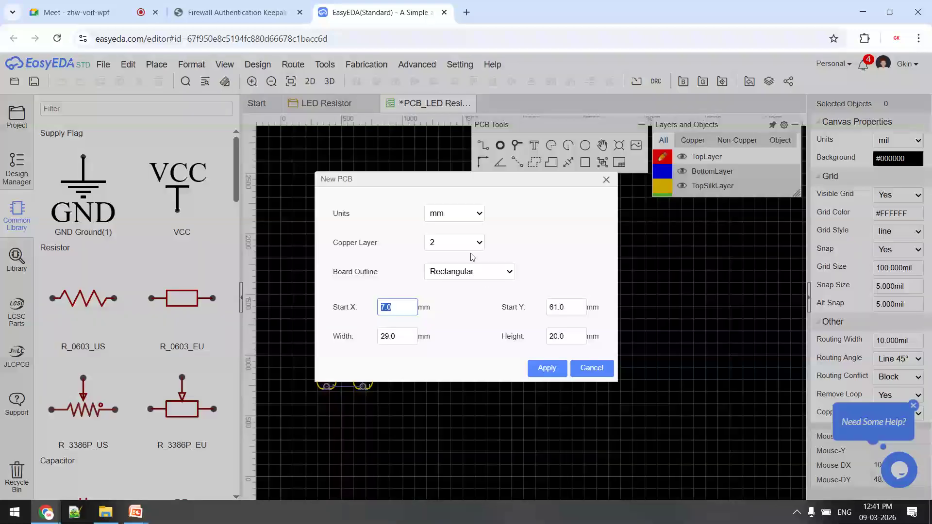
Create the new PCB in mm with 2 copper layers and a rectangular outline 29 mm wide and 20 mm high, starting at X 7, Y 61.
{"action": "left_click", "coordinate": [468, 214]}
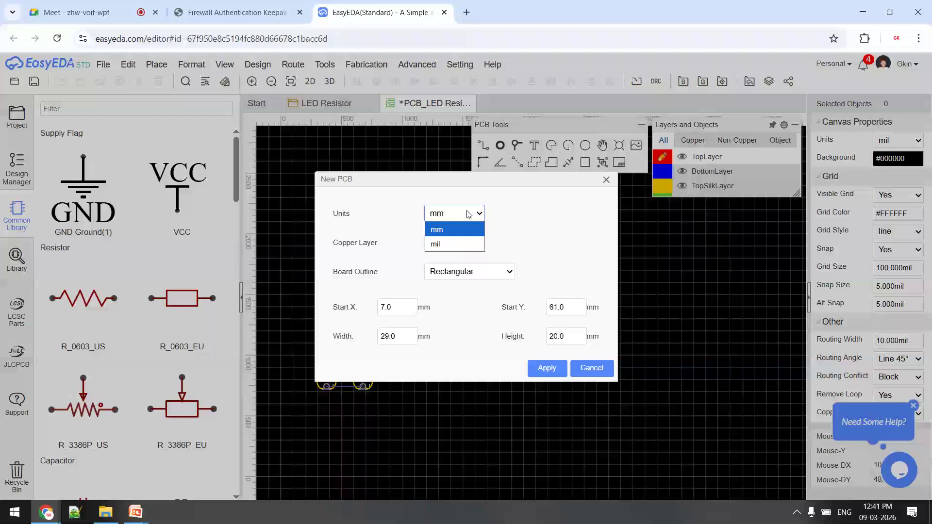
{"action": "left_click", "coordinate": [461, 224]}
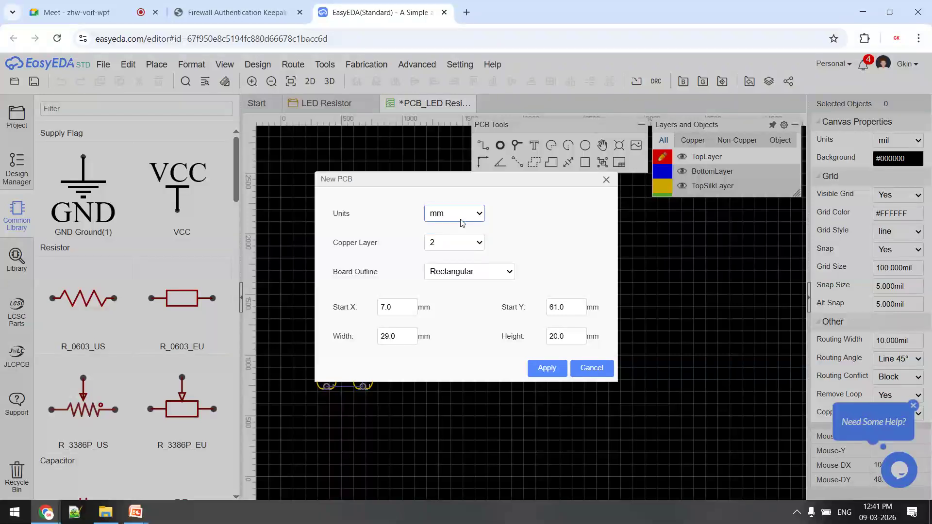
{"action": "left_click", "coordinate": [458, 245]}
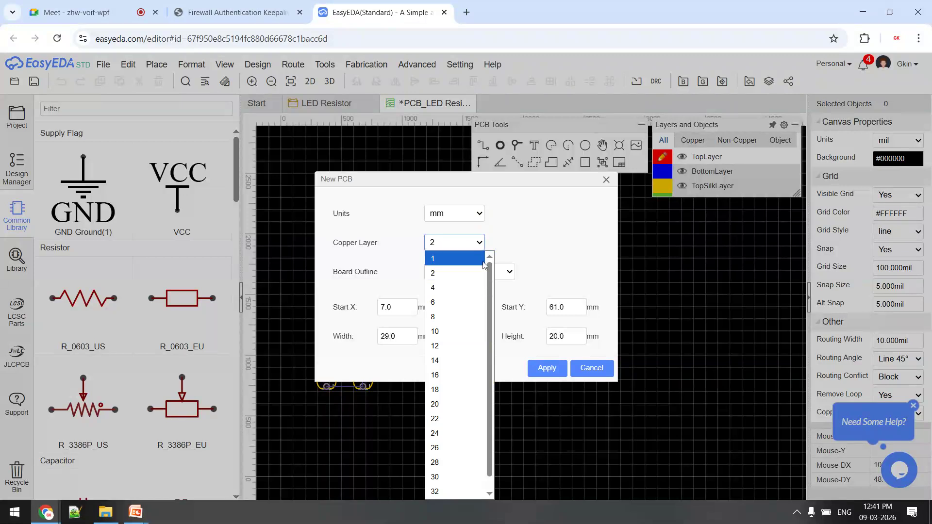
{"action": "left_click", "coordinate": [473, 275]}
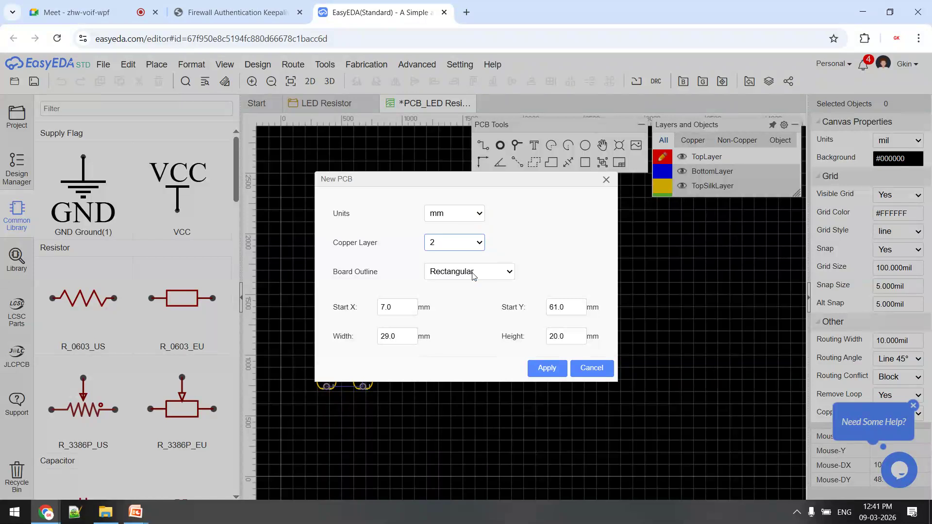
{"action": "left_click", "coordinate": [473, 273]}
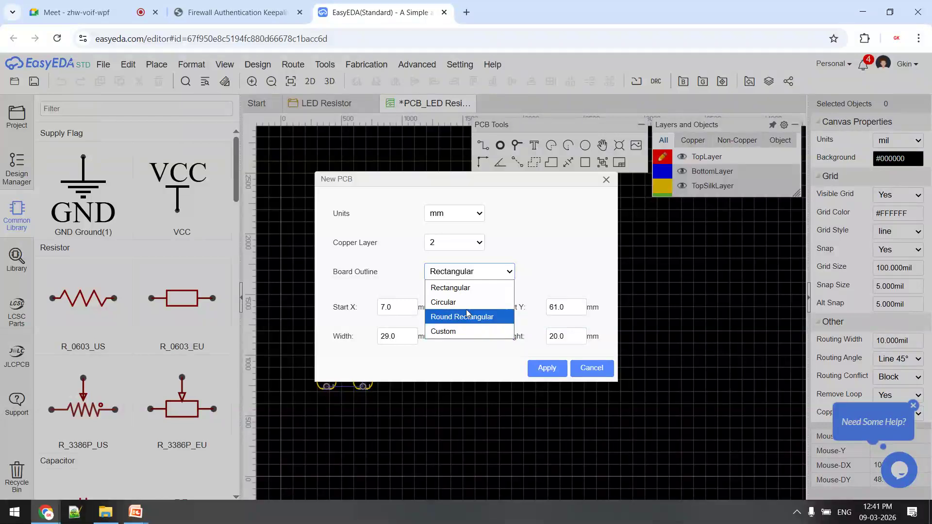
{"action": "left_click", "coordinate": [451, 288]}
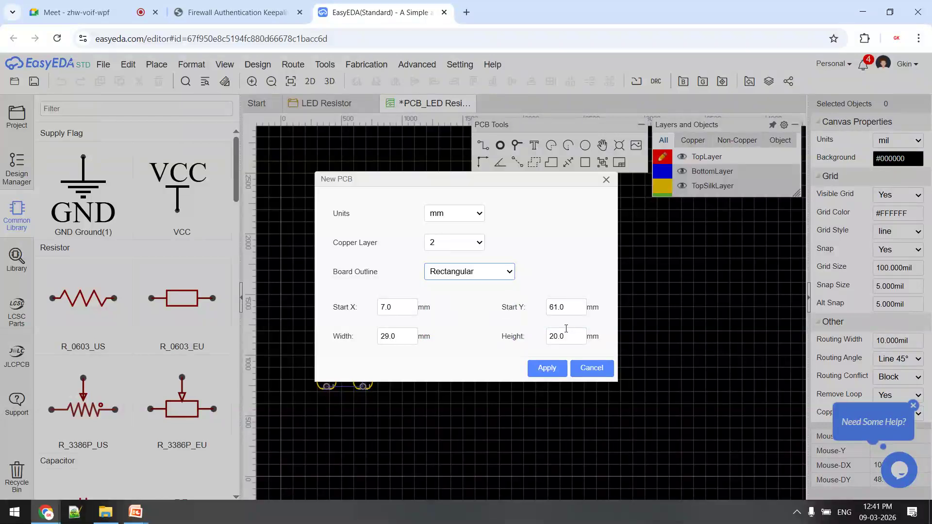
{"action": "left_click", "coordinate": [547, 368]}
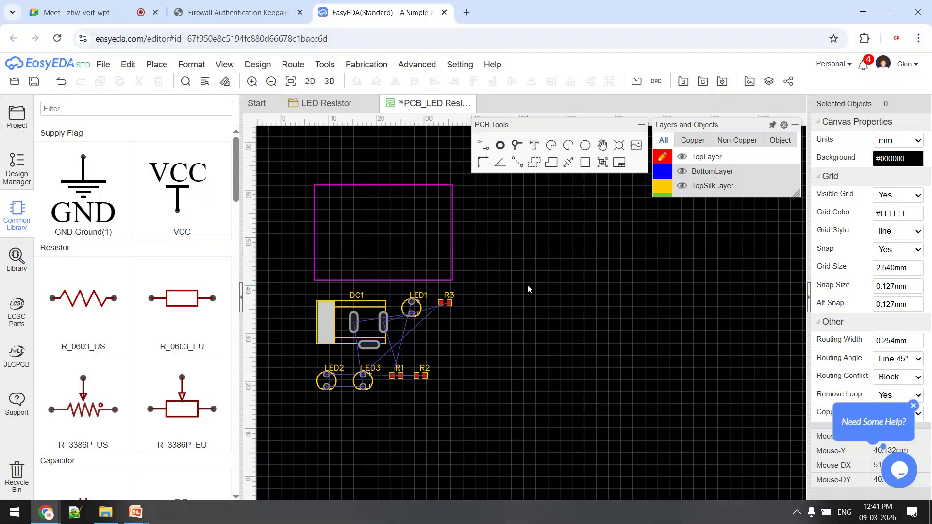
Revisit the LED Resistor schematic, return to the PCB layout and narrow the common library to widen the canvas.
{"action": "left_click", "coordinate": [326, 102]}
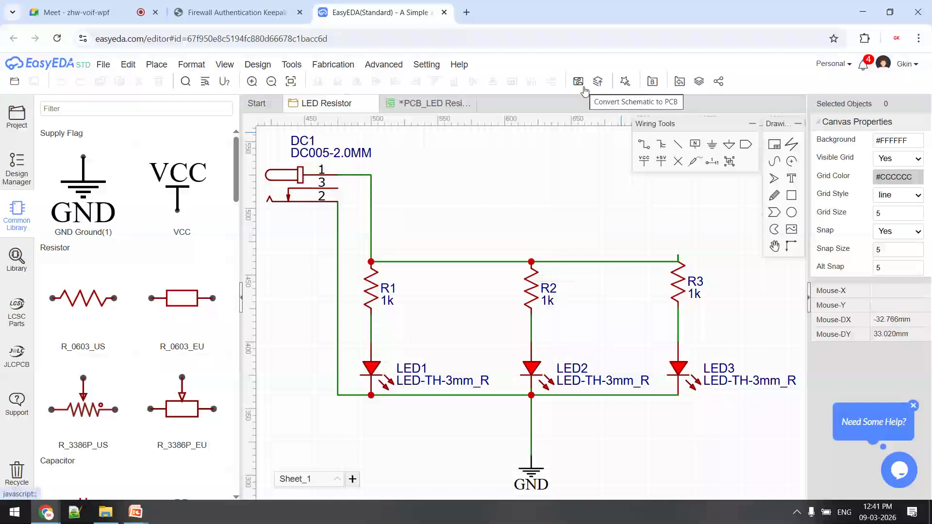
{"action": "left_click", "coordinate": [416, 103]}
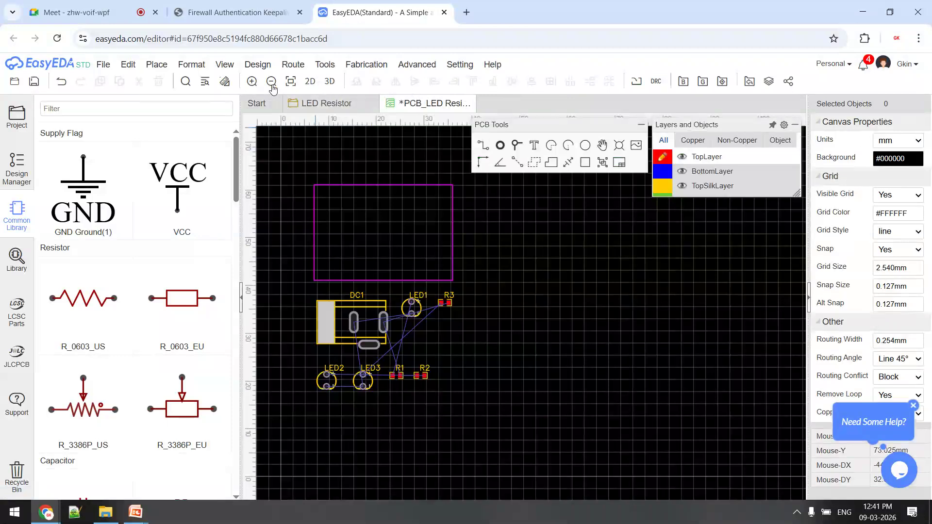
{"action": "left_click", "coordinate": [252, 81]}
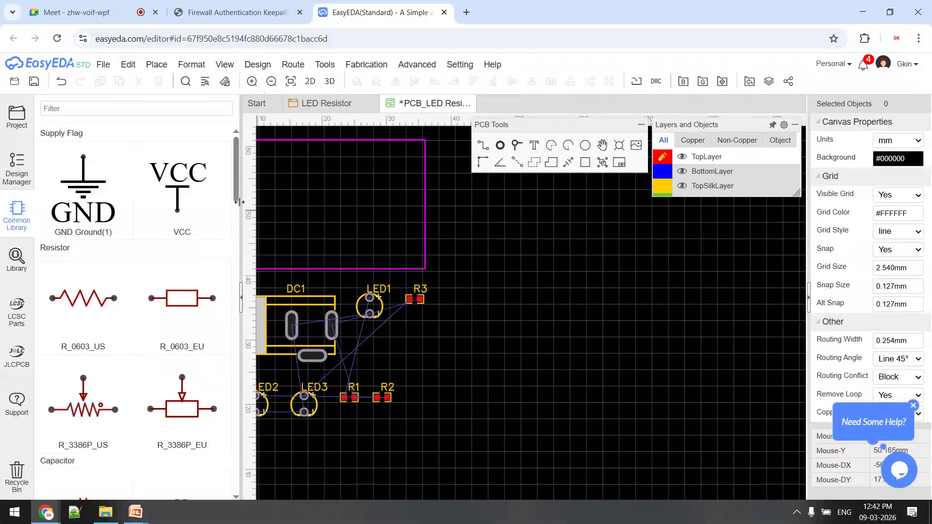
{"action": "left_click_drag", "start_coordinate": [229, 214], "coordinate": [141, 214]}
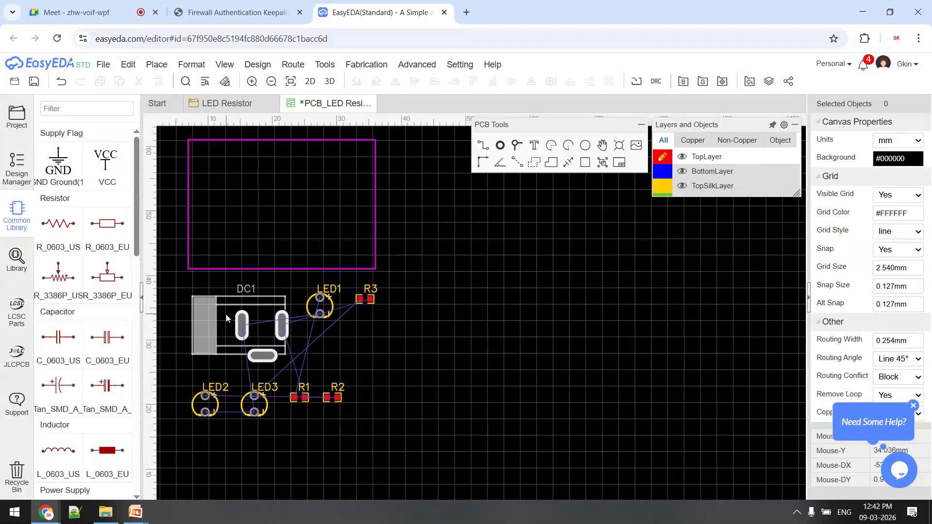
Move DC1 into the upper-left part of the board outline and place LED1, LED2 and LED3 in a row below it.
{"action": "left_click_drag", "start_coordinate": [226, 313], "coordinate": [257, 193]}
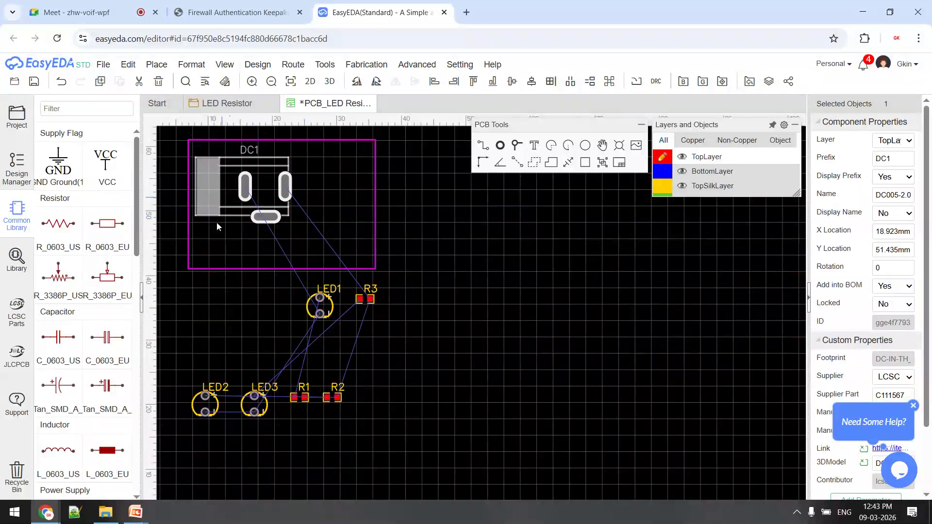
{"action": "left_click_drag", "start_coordinate": [311, 309], "coordinate": [202, 247]}
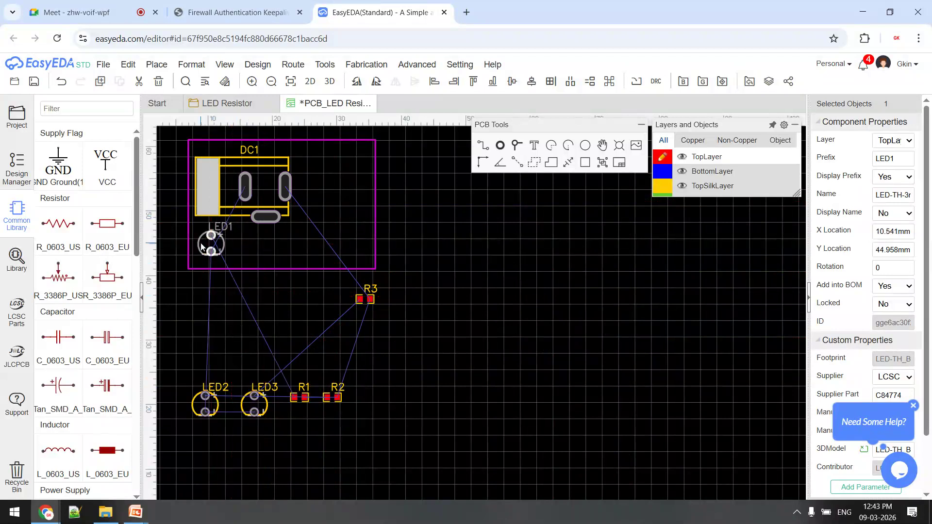
{"action": "left_click_drag", "start_coordinate": [214, 394], "coordinate": [257, 236]}
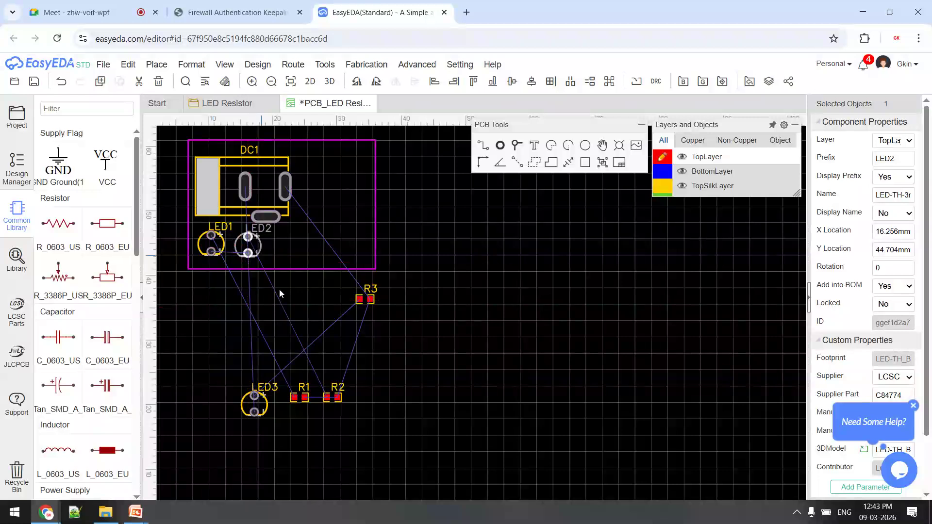
{"action": "left_click_drag", "start_coordinate": [262, 405], "coordinate": [295, 244]}
Place R1, R2 and R3 in a column inside the board outline, to the right of DC1 and the LEDs, and save the PCB.
{"action": "left_click_drag", "start_coordinate": [299, 397], "coordinate": [335, 157]}
{"action": "left_click_drag", "start_coordinate": [337, 397], "coordinate": [338, 187]}
{"action": "left_click_drag", "start_coordinate": [362, 304], "coordinate": [336, 237]}
{"action": "left_click", "coordinate": [393, 246]}
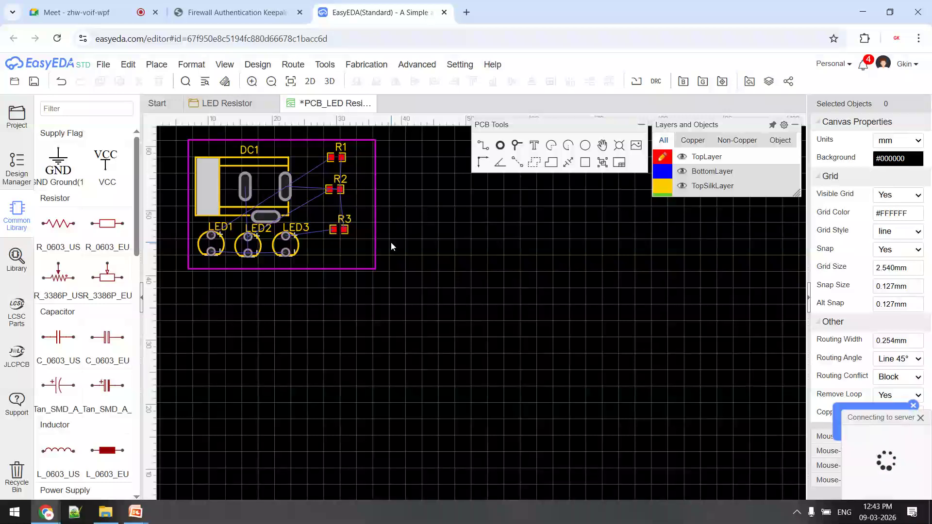
{"action": "key", "text": "ctrl+s"}
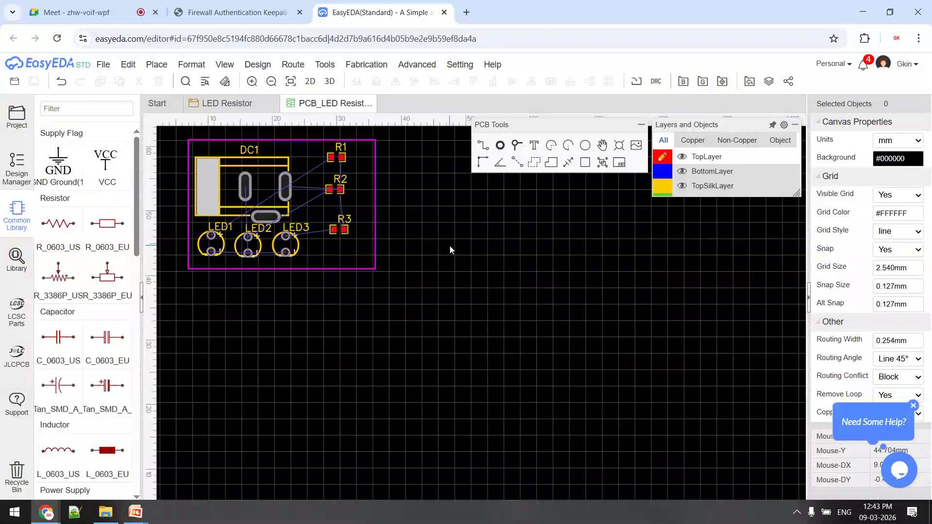
Shift R3 toward the board's lower-right corner, move R2 and R1 slightly downward, and save the PCB.
{"action": "left_click_drag", "start_coordinate": [345, 232], "coordinate": [358, 249]}
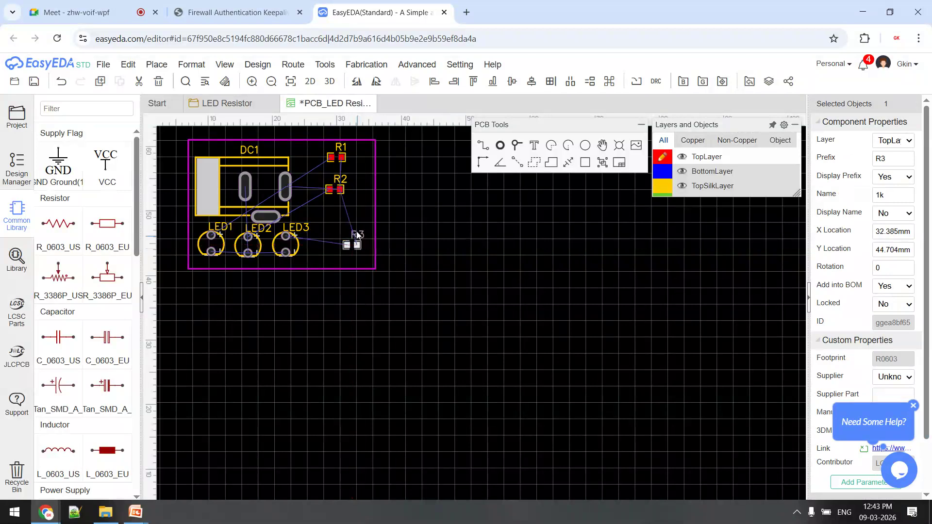
{"action": "left_click_drag", "start_coordinate": [341, 190], "coordinate": [343, 213]}
{"action": "left_click_drag", "start_coordinate": [339, 160], "coordinate": [334, 177]}
{"action": "left_click", "coordinate": [421, 193]}
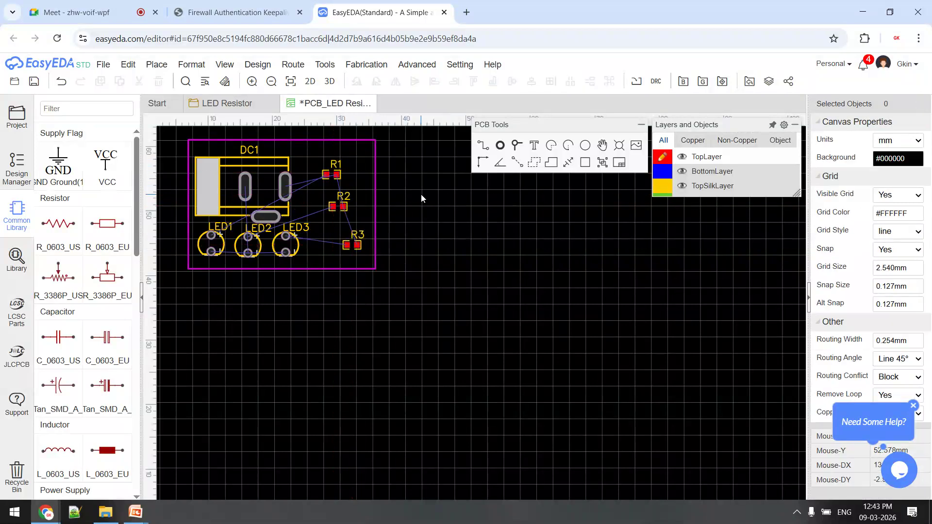
{"action": "key", "text": "ctrl+s"}
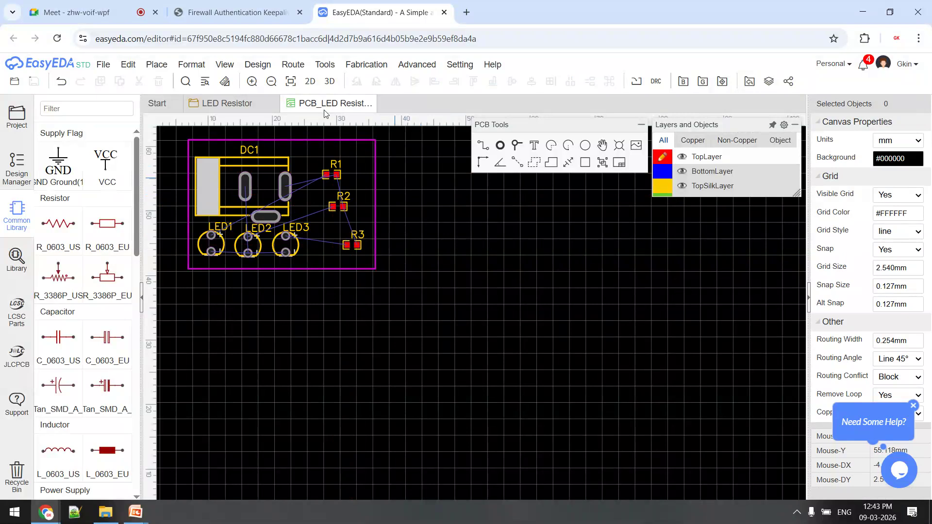
{"action": "mouse_move", "coordinate": [259, 65]}
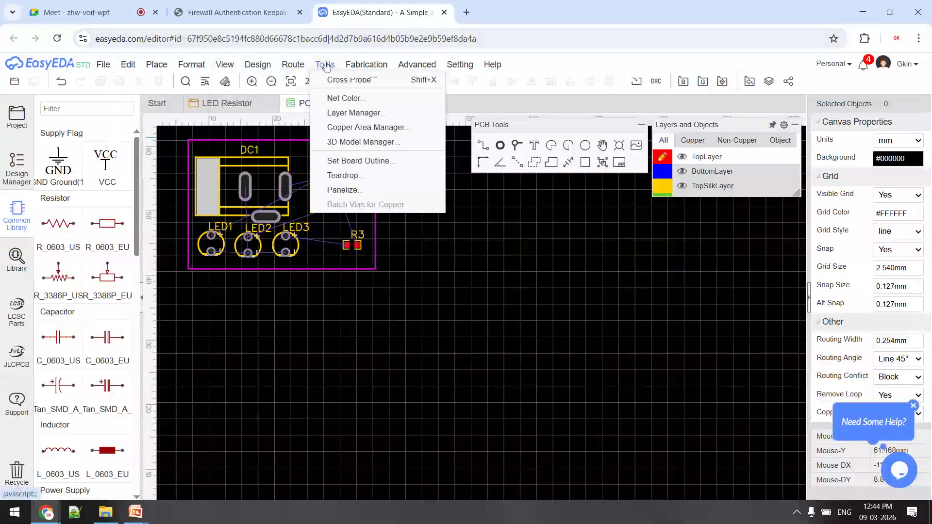
{"action": "mouse_move", "coordinate": [356, 79]}
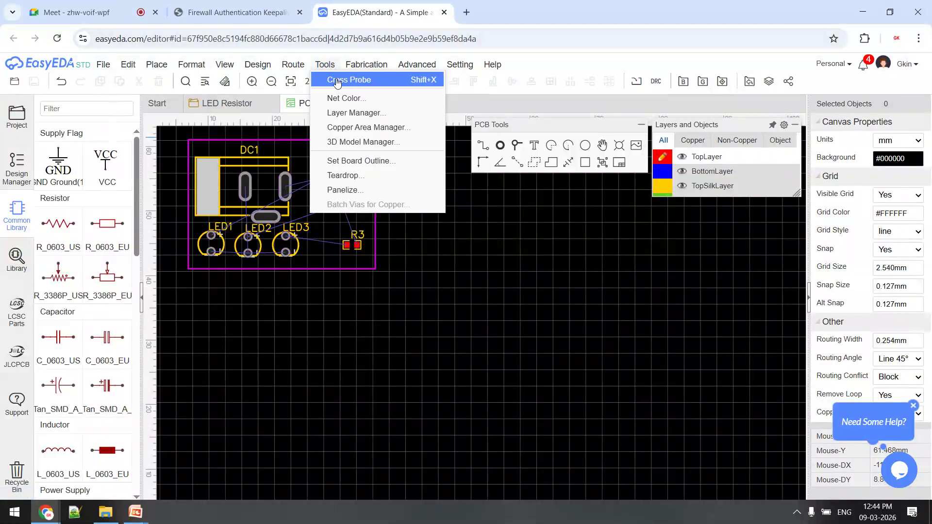
{"action": "mouse_move", "coordinate": [298, 70]}
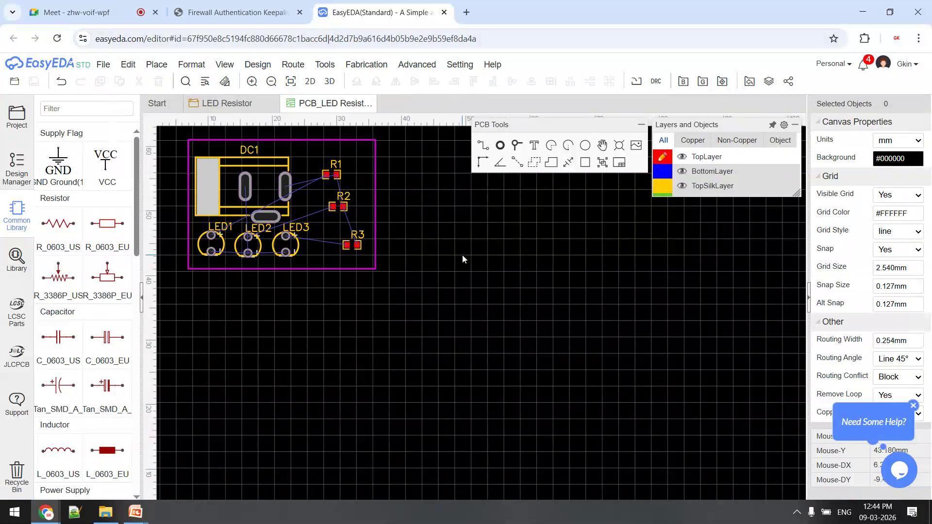
Realign R3, R2 and R1 into an evenly spaced vertical column near the board's right edge and save the layout.
{"action": "left_click", "coordinate": [347, 244]}
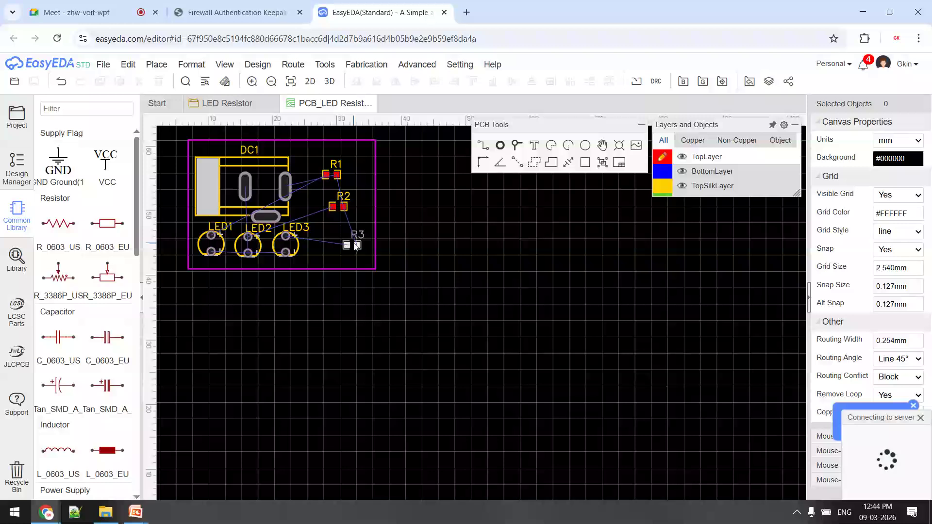
{"action": "left_click_drag", "start_coordinate": [347, 244], "coordinate": [338, 248]}
{"action": "left_click_drag", "start_coordinate": [342, 208], "coordinate": [347, 211]}
{"action": "left_click_drag", "start_coordinate": [336, 174], "coordinate": [343, 169]}
{"action": "left_click", "coordinate": [399, 192]}
{"action": "key", "text": "ctrl+s"}
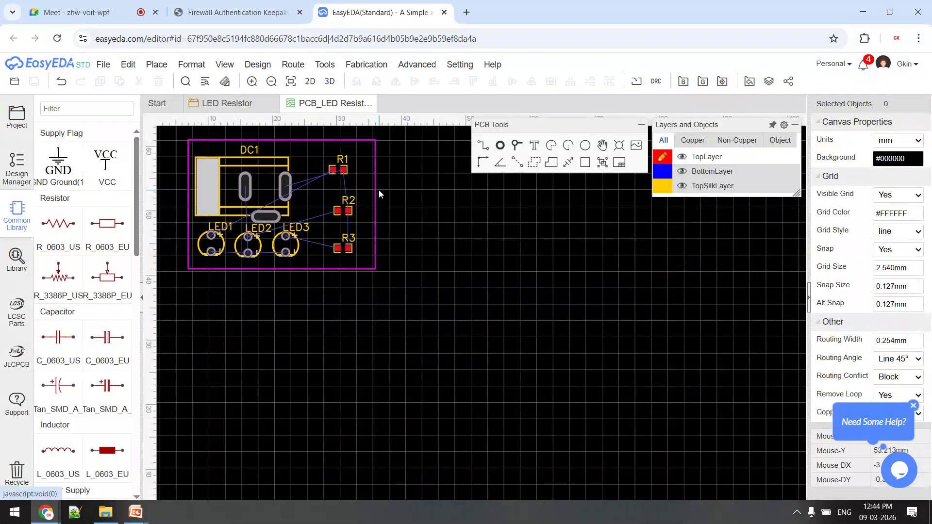
Preview the board in the 2D photo view, then close the preview.
{"action": "left_click", "coordinate": [314, 89]}
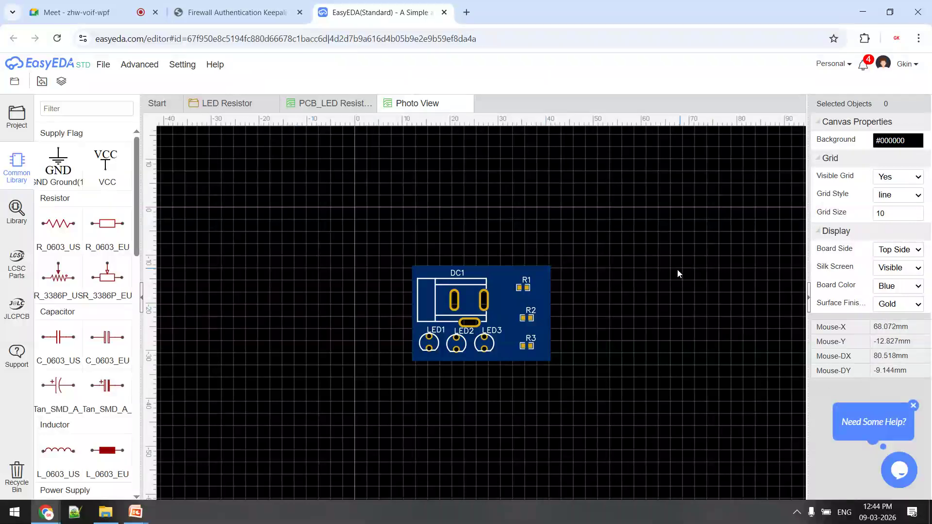
{"action": "left_click", "coordinate": [446, 227]}
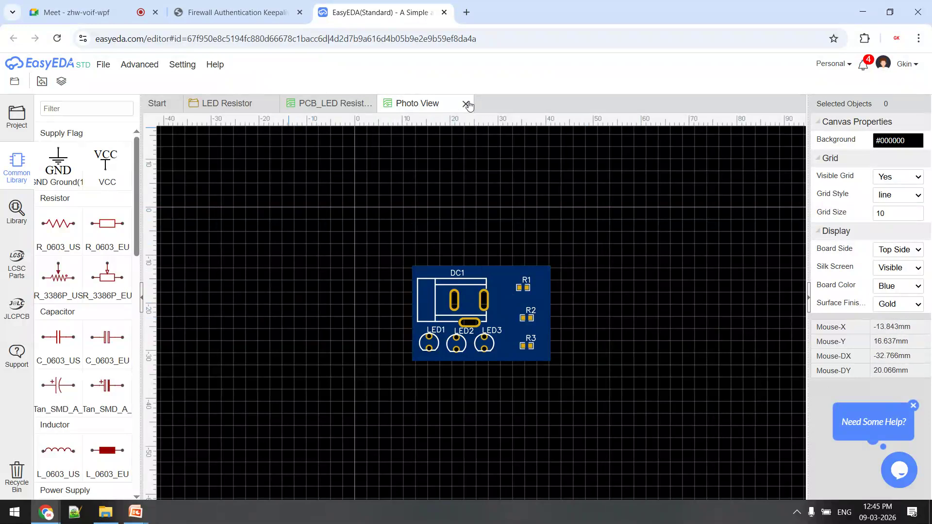
{"action": "left_click", "coordinate": [465, 104]}
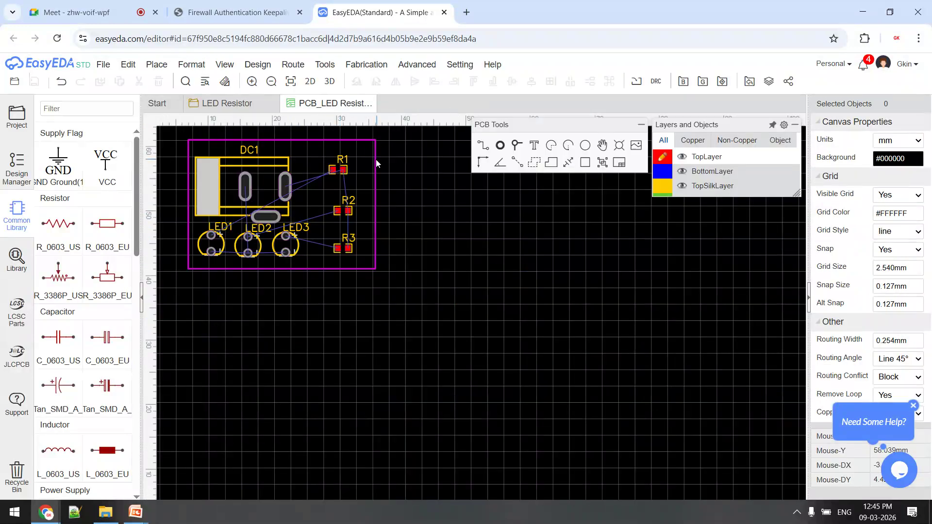
Open the 3D view of the board and examine its underside, edge and top with the mounted components.
{"action": "left_click", "coordinate": [329, 83]}
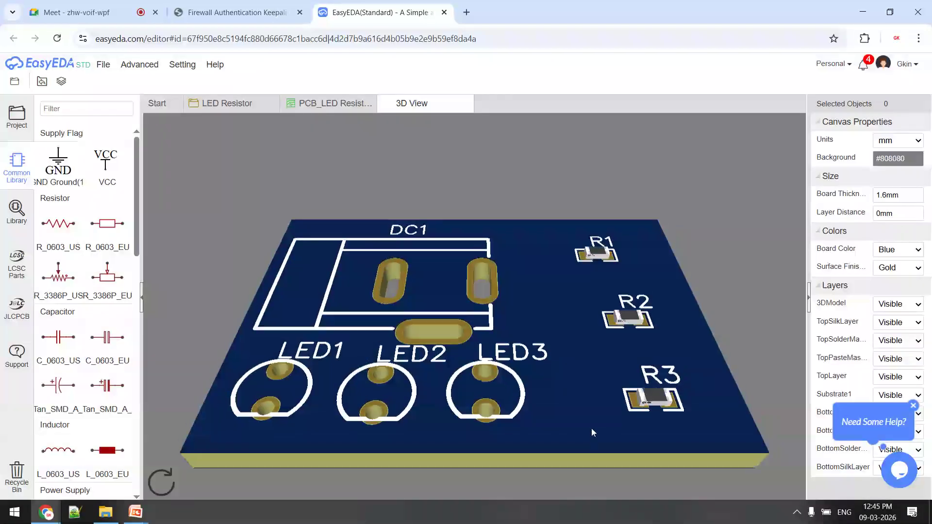
{"action": "left_click_drag", "start_coordinate": [591, 428], "coordinate": [595, 495]}
{"action": "left_click_drag", "start_coordinate": [316, 358], "coordinate": [580, 161]}
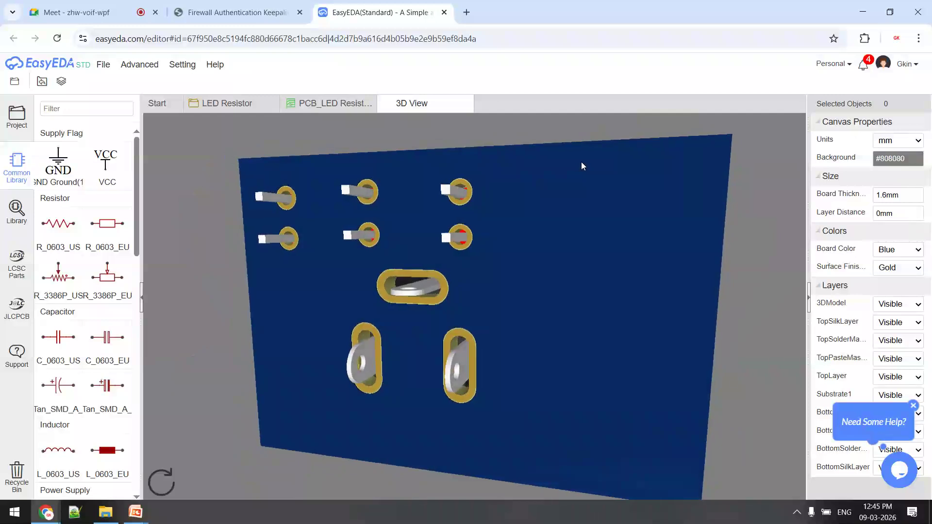
{"action": "left_click_drag", "start_coordinate": [591, 202], "coordinate": [599, 341]}
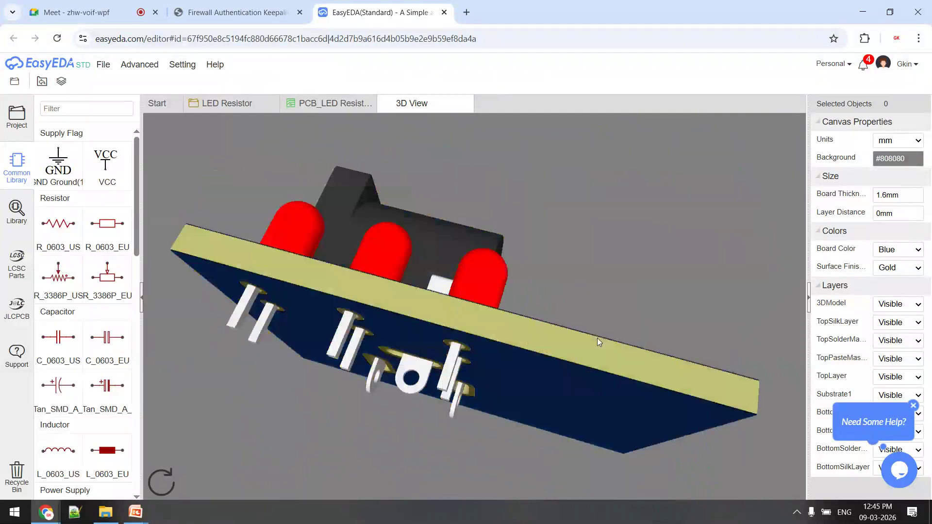
{"action": "left_click_drag", "start_coordinate": [569, 227], "coordinate": [529, 403]}
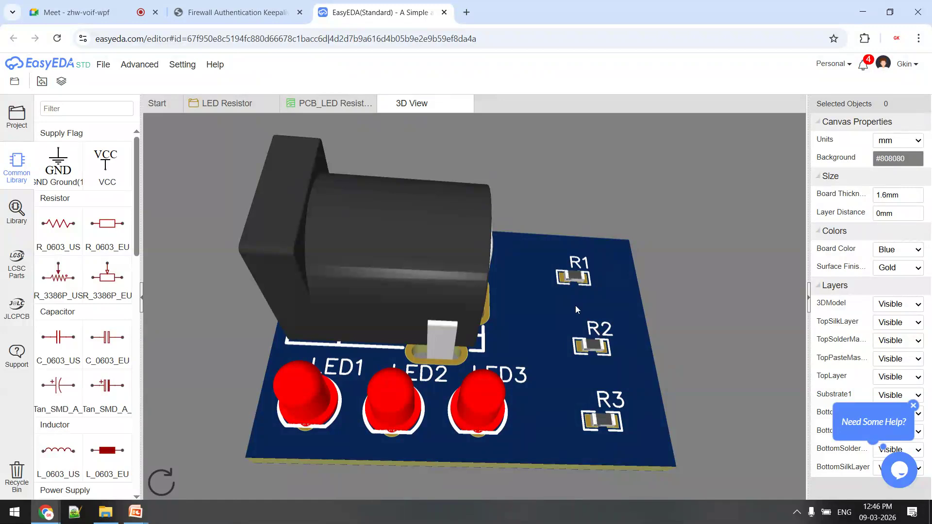
Examine the board's edge, the DC jack's opening and the component side from several angles in the 3D view.
{"action": "left_click_drag", "start_coordinate": [561, 393], "coordinate": [590, 307]}
{"action": "left_click_drag", "start_coordinate": [498, 434], "coordinate": [729, 416]}
{"action": "left_click_drag", "start_coordinate": [337, 365], "coordinate": [422, 310]}
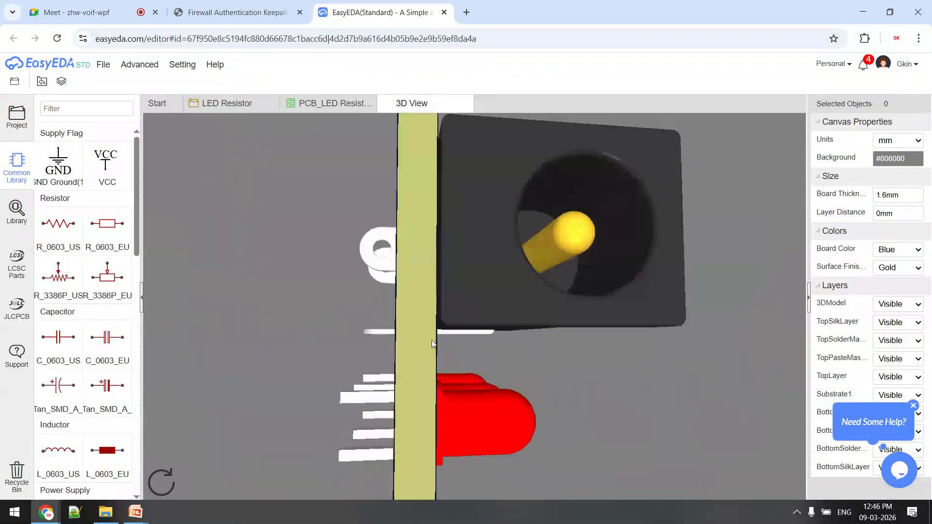
{"action": "left_click_drag", "start_coordinate": [405, 226], "coordinate": [474, 295]}
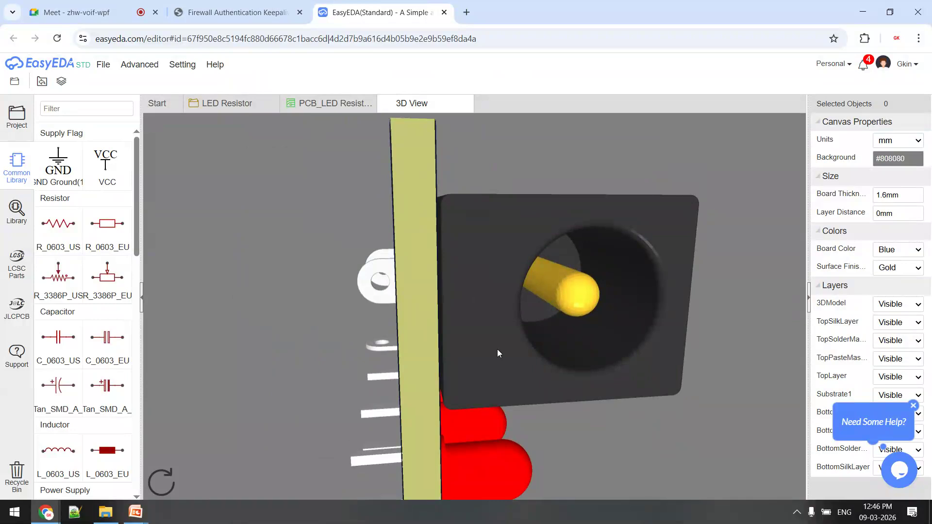
{"action": "left_click_drag", "start_coordinate": [581, 364], "coordinate": [731, 153]}
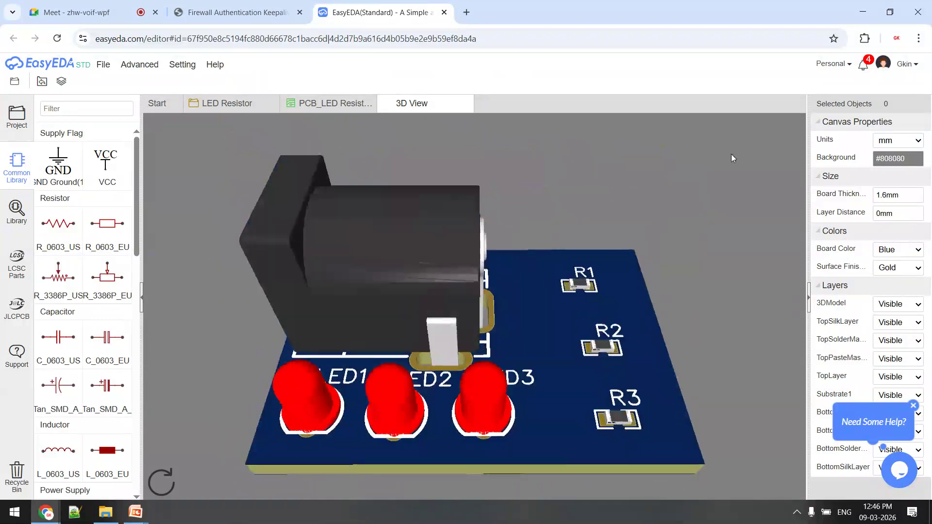
Widen the canvas properties area and set the board thickness to 1.2 mm, with the board's edge in view.
{"action": "left_click_drag", "start_coordinate": [809, 139], "coordinate": [748, 143]}
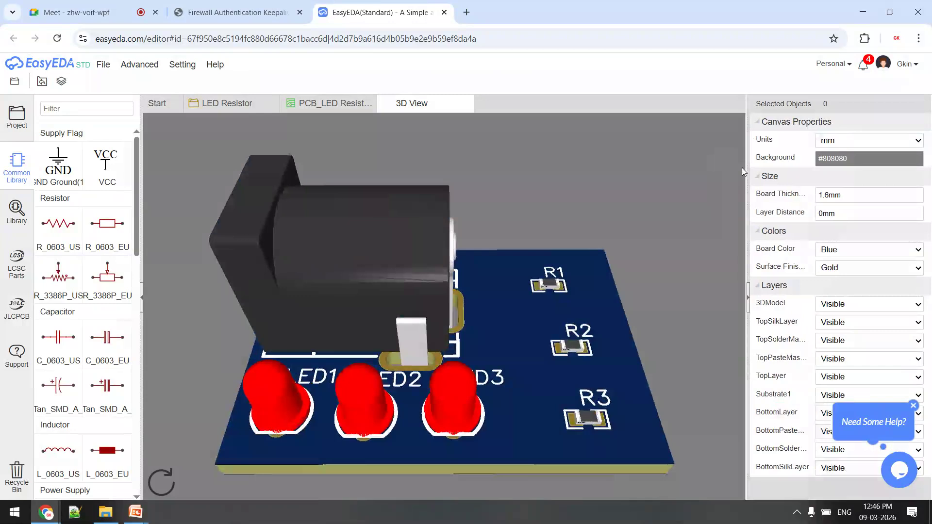
{"action": "left_click", "coordinate": [853, 198]}
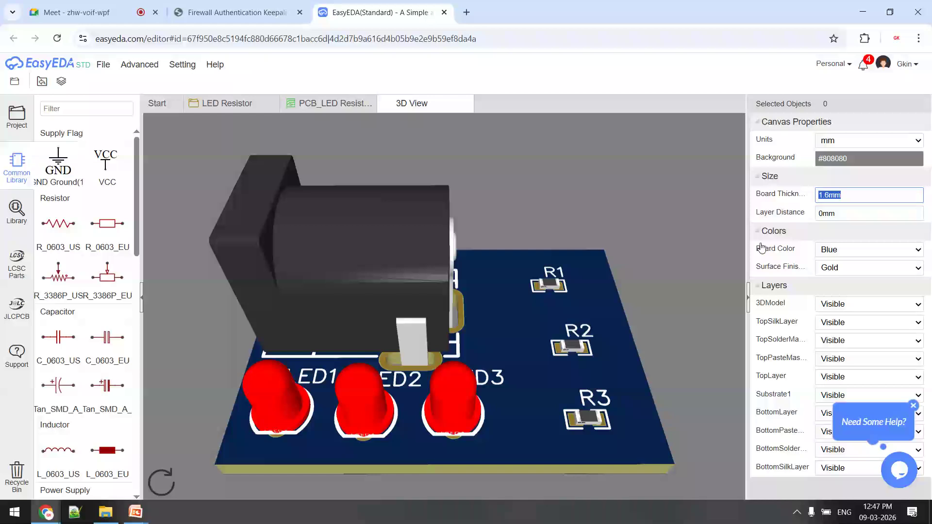
{"action": "left_click_drag", "start_coordinate": [640, 269], "coordinate": [642, 230]}
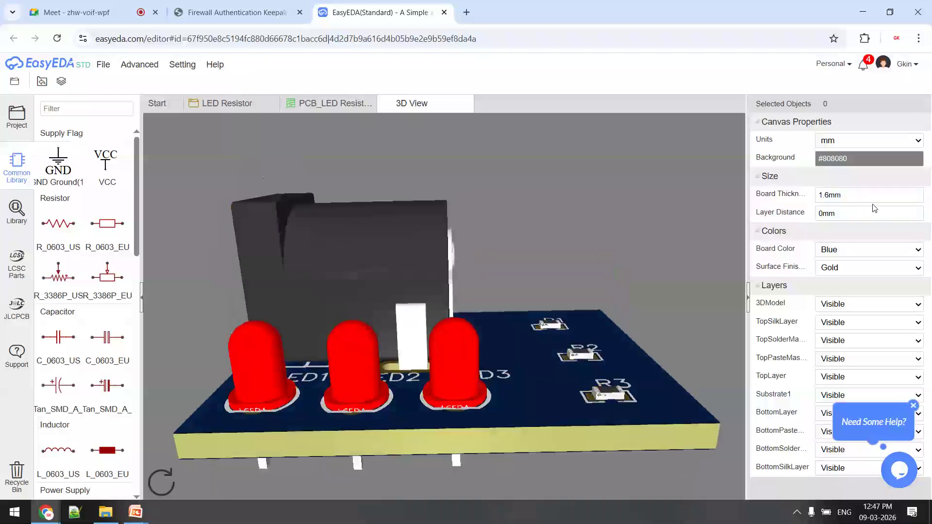
{"action": "left_click", "coordinate": [864, 194]}
{"action": "key", "text": "BackSpace"}
{"action": "type", "text": "2"}
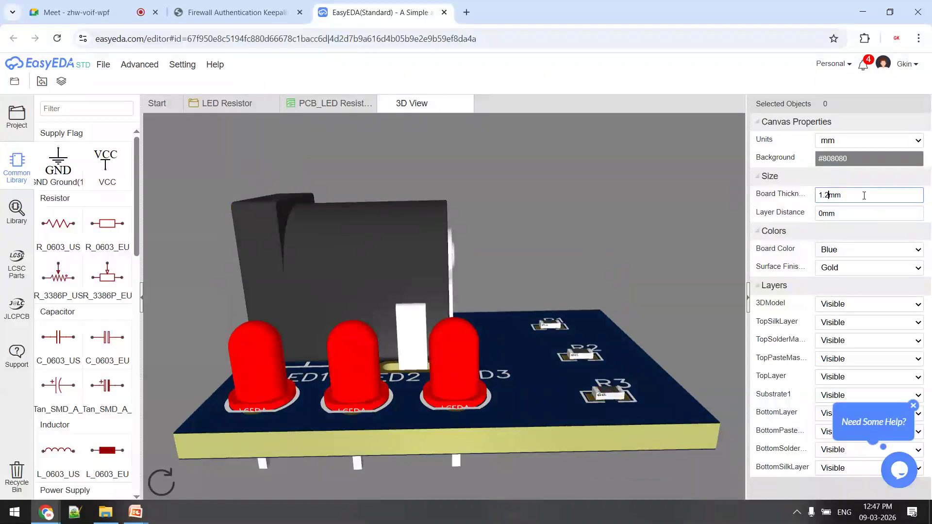
{"action": "left_click", "coordinate": [864, 214]}
Set the board thickness to 0.5 mm.
{"action": "left_click", "coordinate": [847, 193]}
{"action": "key", "text": "Left"}
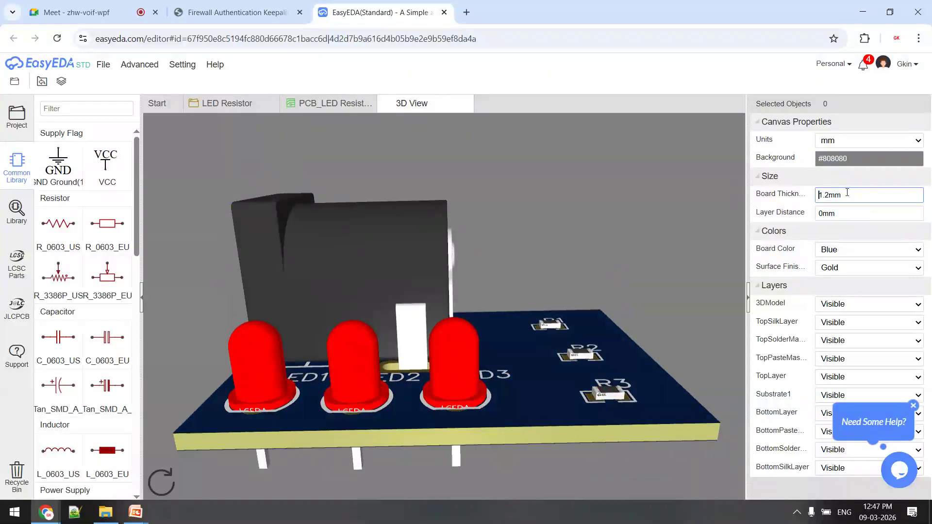
{"action": "key", "text": "BackSpace"}
{"action": "key", "text": "BackSpace"}
{"action": "key", "text": "BackSpace"}
{"action": "type", "text": "0.5"}
{"action": "left_click", "coordinate": [701, 232]}
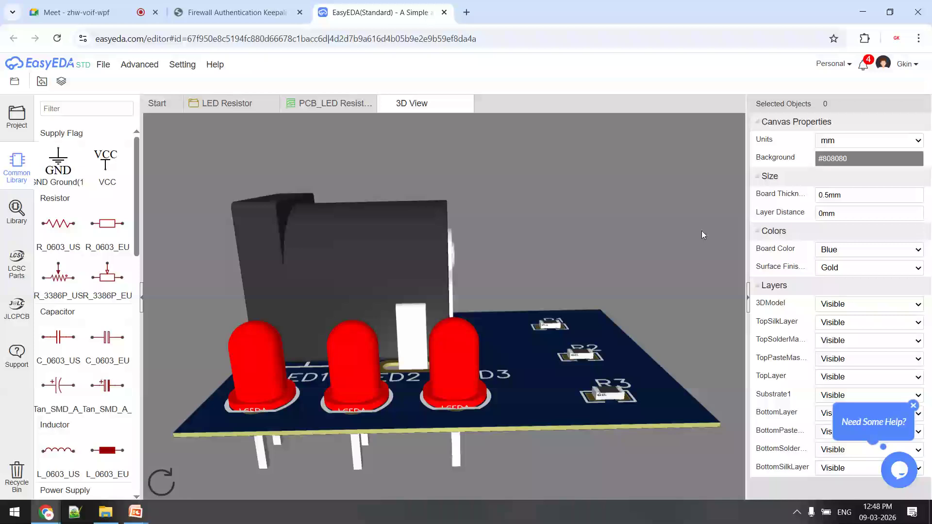
Set the board thickness to 5 mm.
{"action": "left_click", "coordinate": [853, 195]}
{"action": "key", "text": "BackSpace"}
{"action": "key", "text": "BackSpace"}
{"action": "key", "text": "BackSpace"}
{"action": "type", "text": "5"}
{"action": "left_click", "coordinate": [691, 242]}
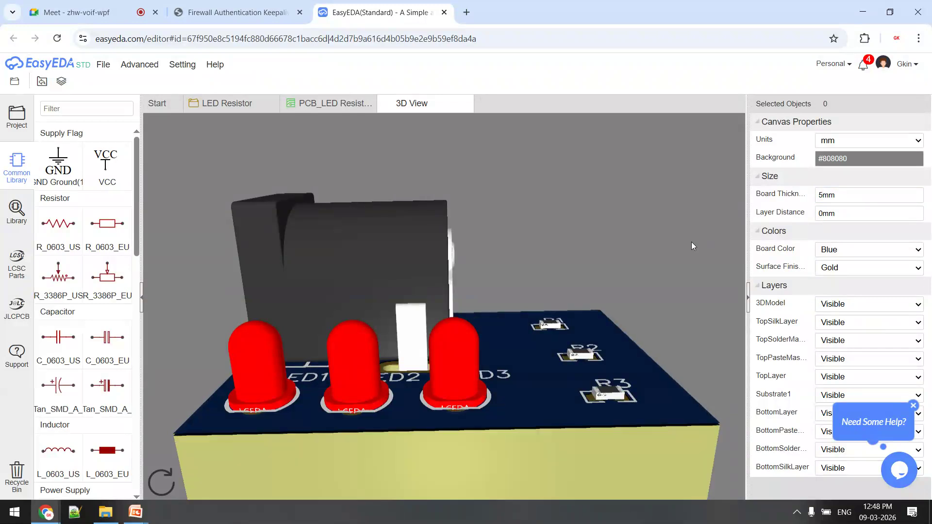
Set the board thickness to 2.7 mm and inspect the board's edge and the component pins underneath.
{"action": "left_click", "coordinate": [833, 195]}
{"action": "key", "text": "Left"}
{"action": "key", "text": "BackSpace"}
{"action": "type", "text": "2.7"}
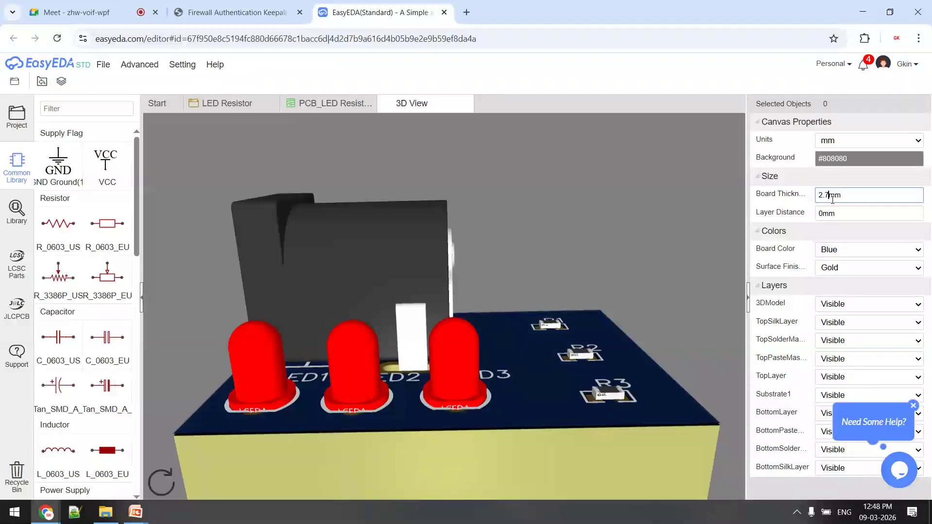
{"action": "left_click", "coordinate": [875, 213]}
{"action": "left_click", "coordinate": [550, 227]}
{"action": "left_click_drag", "start_coordinate": [558, 339], "coordinate": [626, 296]}
Set the board thickness back to 0.5 mm and apply it to the 3D model.
{"action": "left_click", "coordinate": [858, 191]}
{"action": "left_click", "coordinate": [861, 191]}
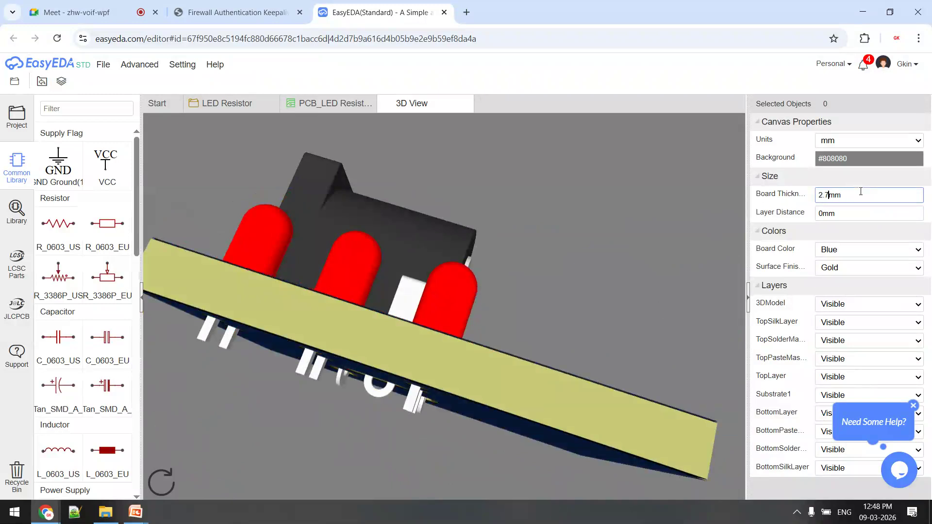
{"action": "key", "text": "BackSpace"}
{"action": "key", "text": "BackSpace"}
{"action": "key", "text": "BackSpace"}
{"action": "type", "text": ".5"}
{"action": "key", "text": "Home"}
{"action": "type", "text": "0"}
{"action": "key", "text": "Right"}
{"action": "key", "text": "Right"}
{"action": "left_click", "coordinate": [848, 217]}
{"action": "left_click", "coordinate": [513, 310]}
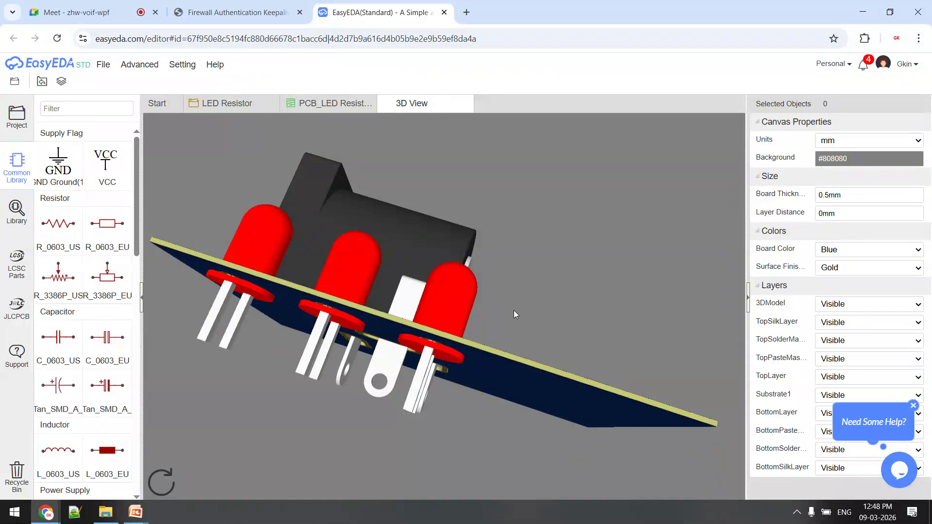
Preview the board's top side in Red, White and Yellow, and return the board color to Blue.
{"action": "left_click_drag", "start_coordinate": [513, 310], "coordinate": [401, 456]}
{"action": "left_click_drag", "start_coordinate": [265, 397], "coordinate": [202, 396]}
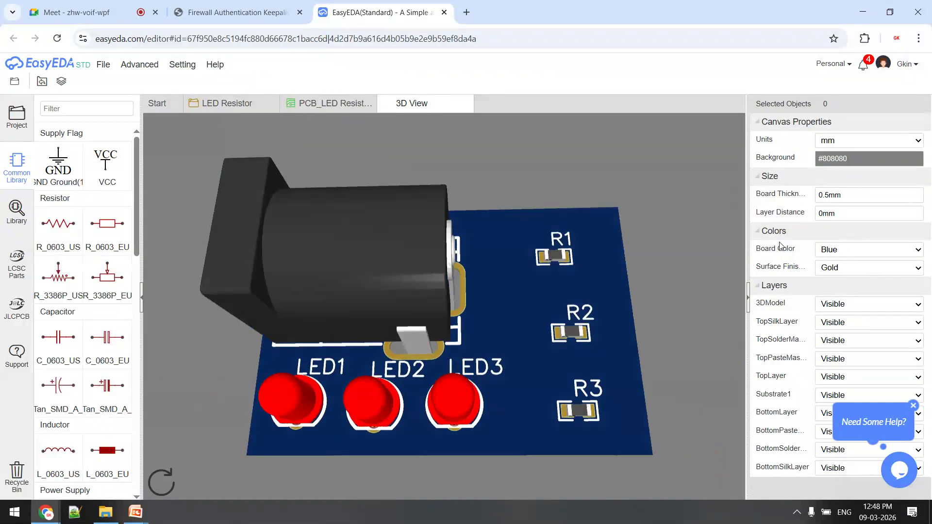
{"action": "left_click", "coordinate": [854, 252]}
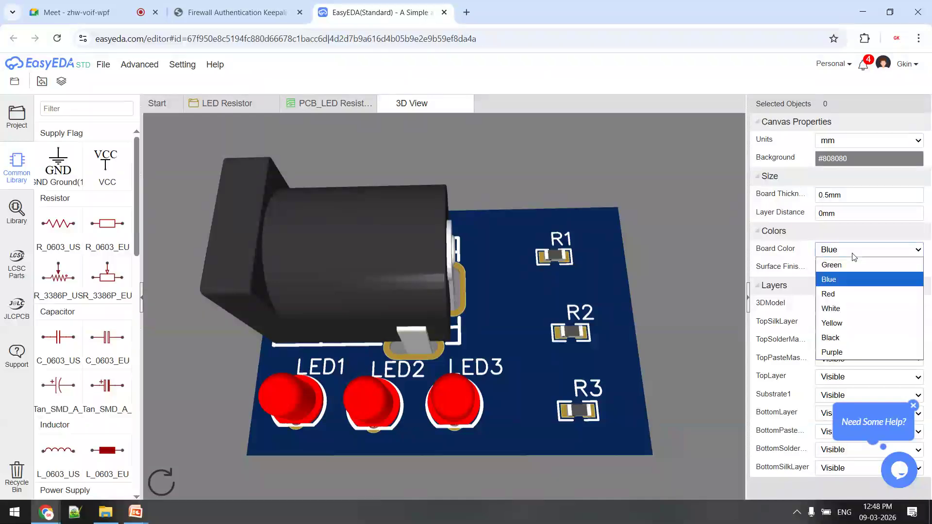
{"action": "left_click", "coordinate": [844, 294]}
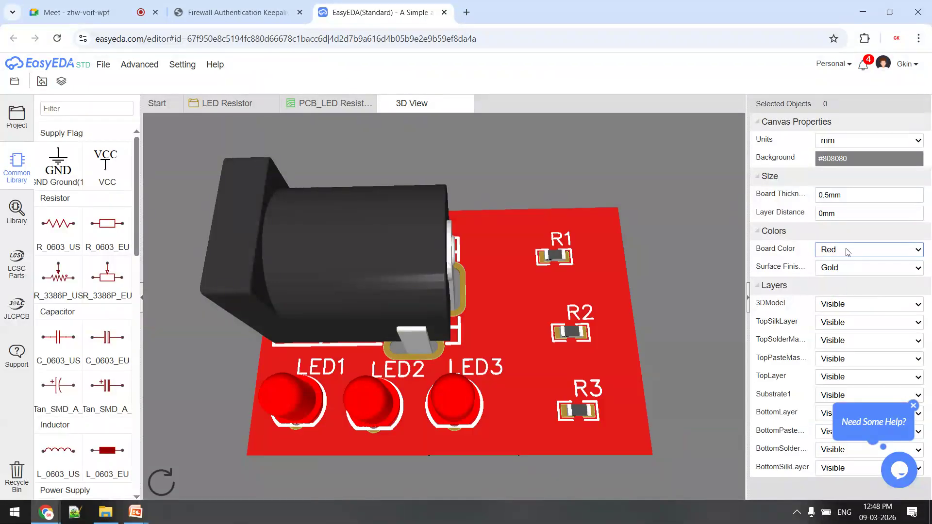
{"action": "left_click", "coordinate": [847, 252]}
{"action": "left_click", "coordinate": [849, 310]}
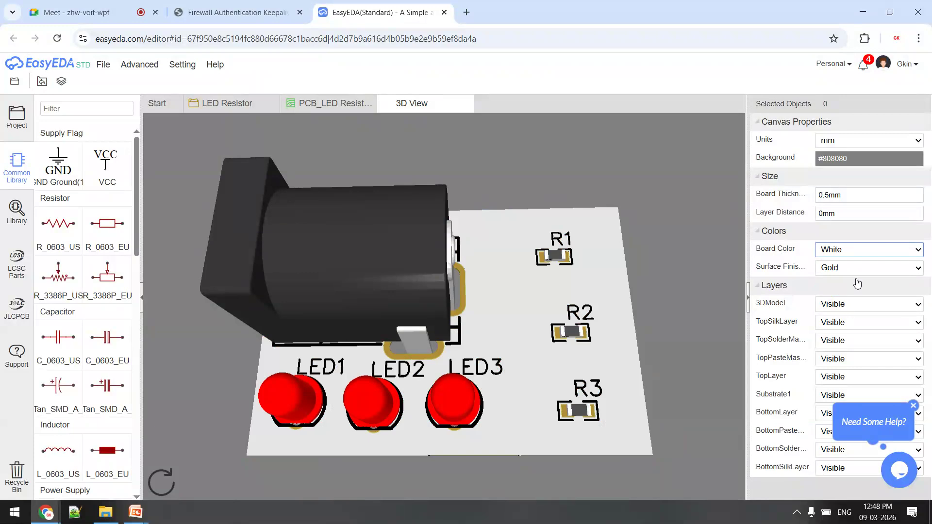
{"action": "left_click", "coordinate": [842, 249]}
{"action": "left_click", "coordinate": [852, 326]}
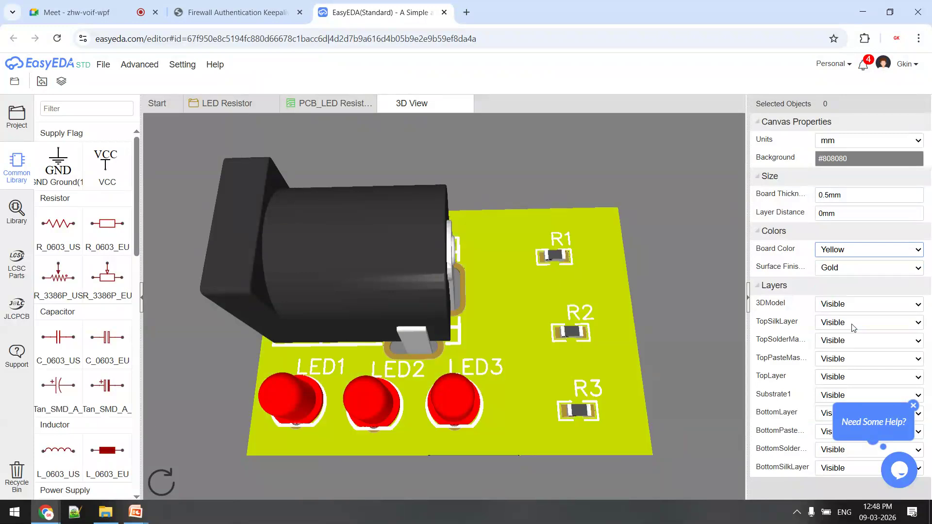
{"action": "left_click", "coordinate": [836, 257]}
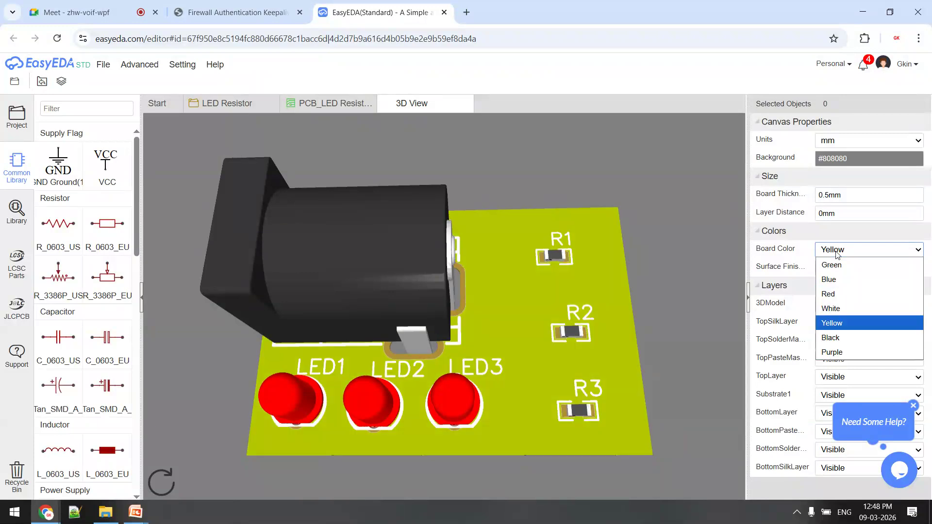
{"action": "left_click", "coordinate": [846, 279]}
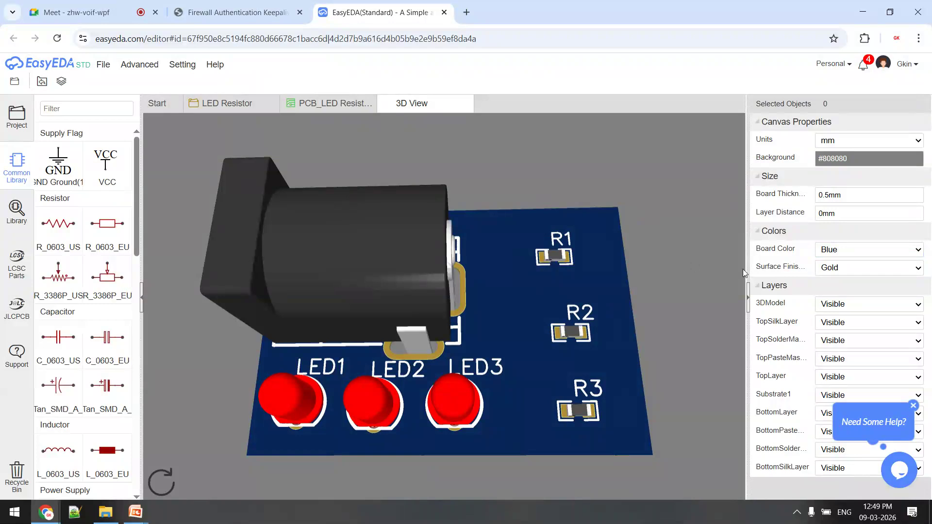
Compare the Silver and Gold surface finishes on the pads, ending on Gold, and view the board at an angle.
{"action": "left_click", "coordinate": [851, 268]}
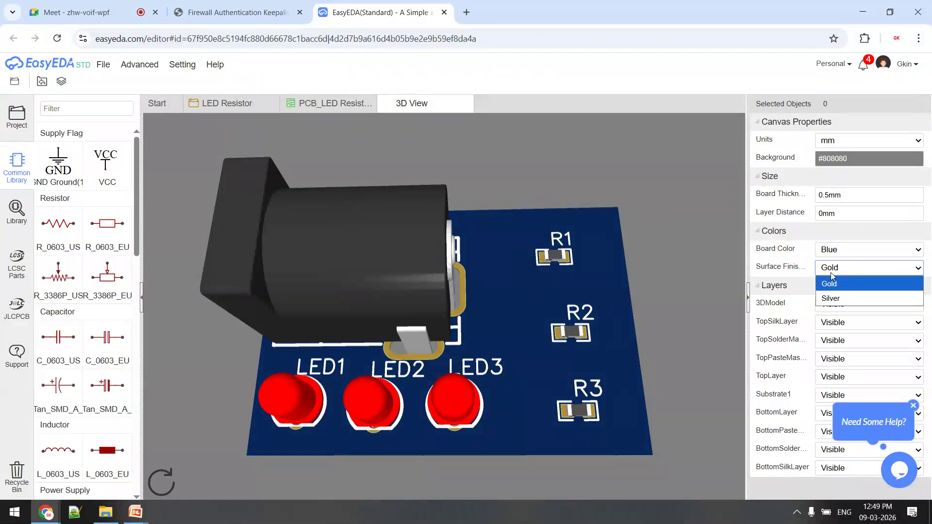
{"action": "left_click", "coordinate": [832, 298]}
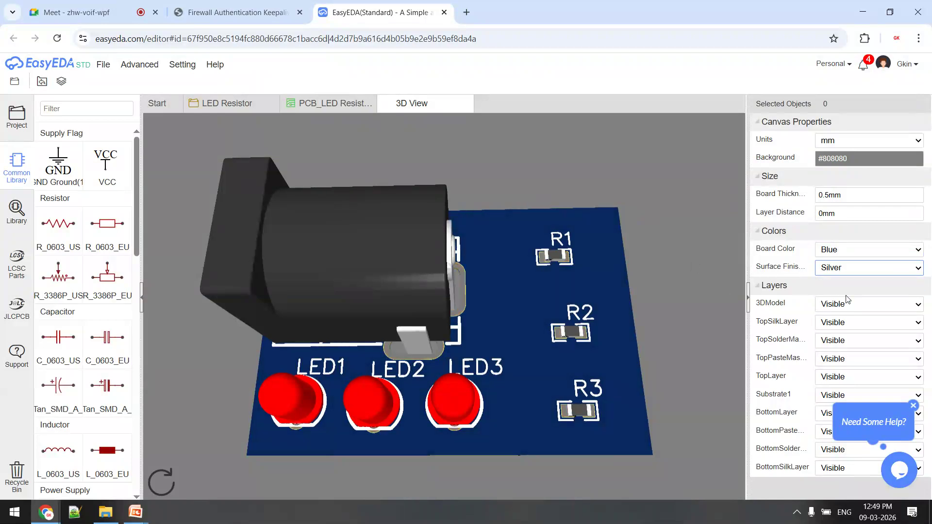
{"action": "left_click", "coordinate": [824, 271]}
{"action": "left_click", "coordinate": [832, 283]}
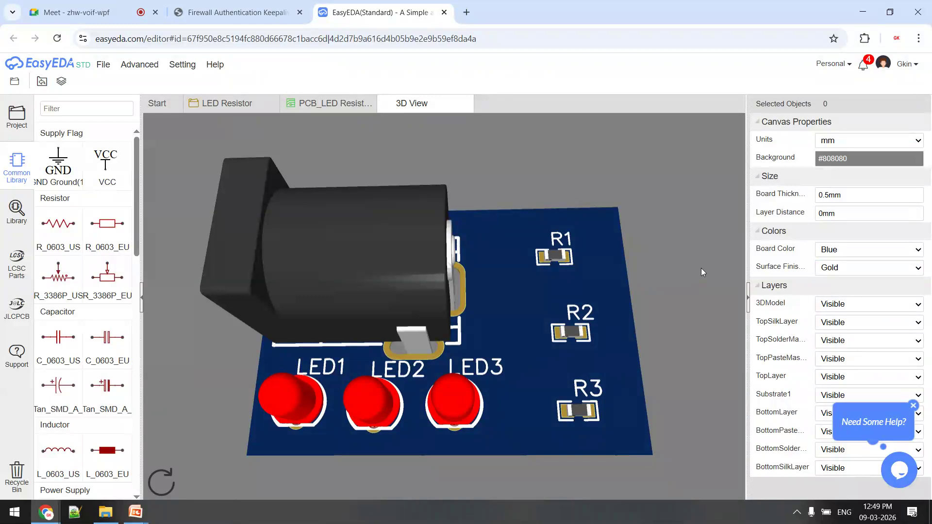
{"action": "left_click", "coordinate": [854, 267]}
{"action": "left_click", "coordinate": [834, 297]}
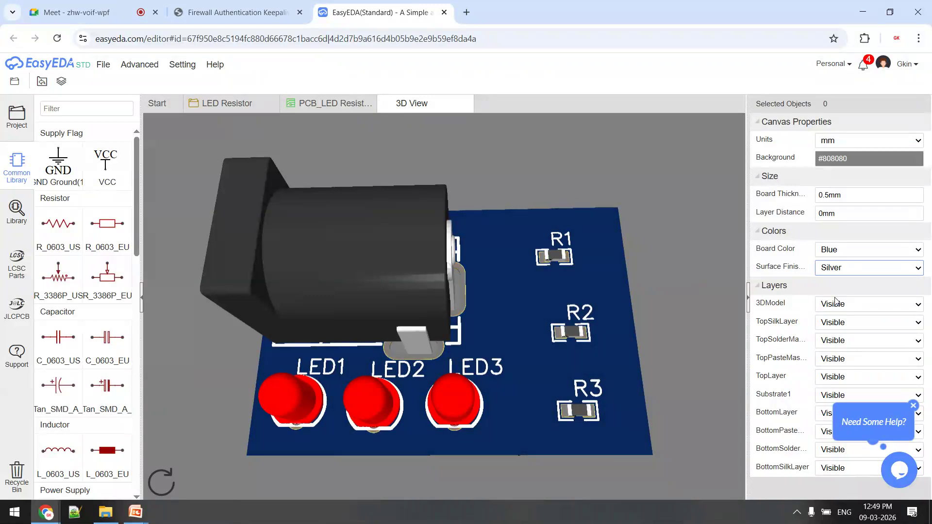
{"action": "left_click", "coordinate": [834, 268]}
{"action": "left_click", "coordinate": [842, 281]}
{"action": "left_click_drag", "start_coordinate": [644, 330], "coordinate": [405, 264]}
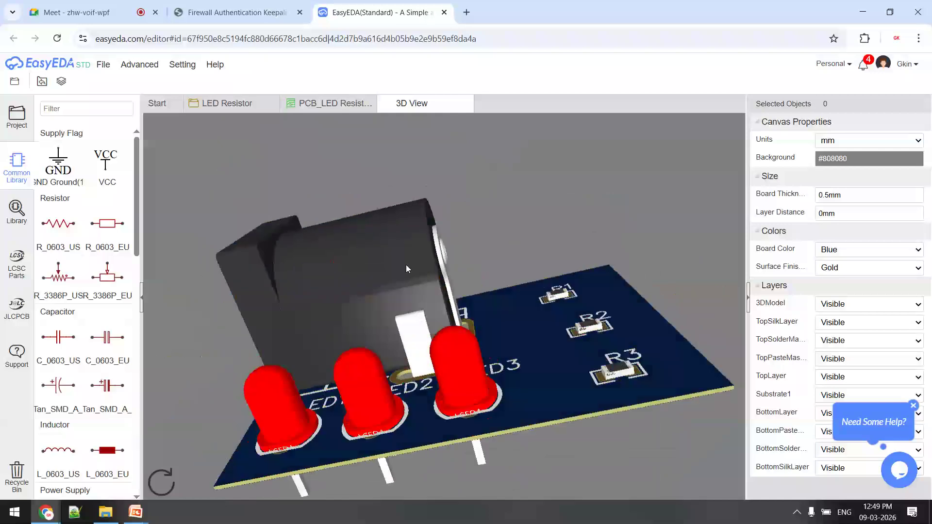
Return to the LED Resistor schematic, open its BOM export and select the 1k resistor row for R1, R2 and R3.
{"action": "left_click", "coordinate": [330, 104]}
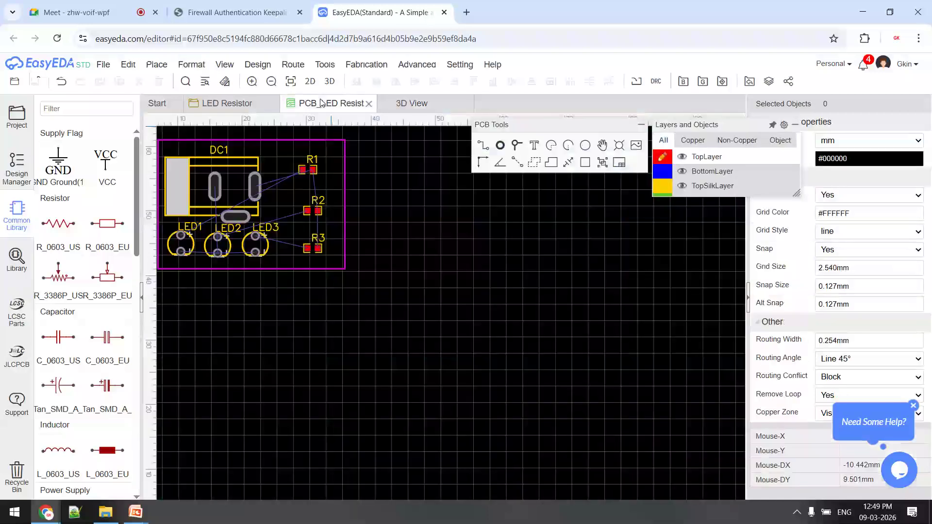
{"action": "left_click", "coordinate": [227, 108]}
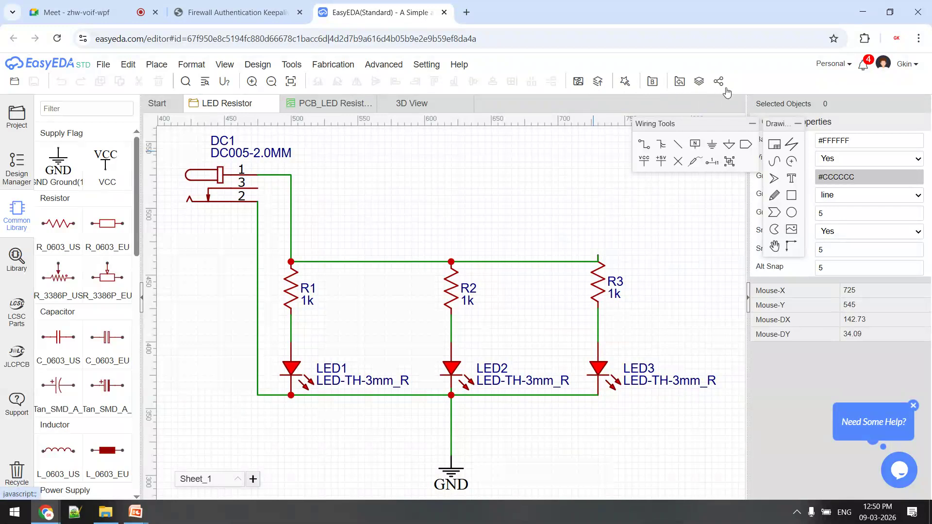
{"action": "left_click", "coordinate": [652, 82]}
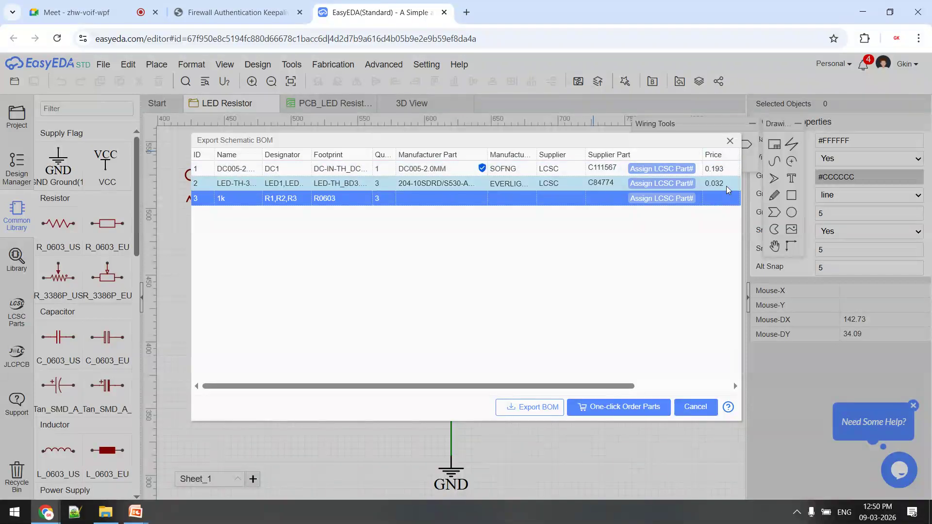
{"action": "left_click", "coordinate": [728, 186]}
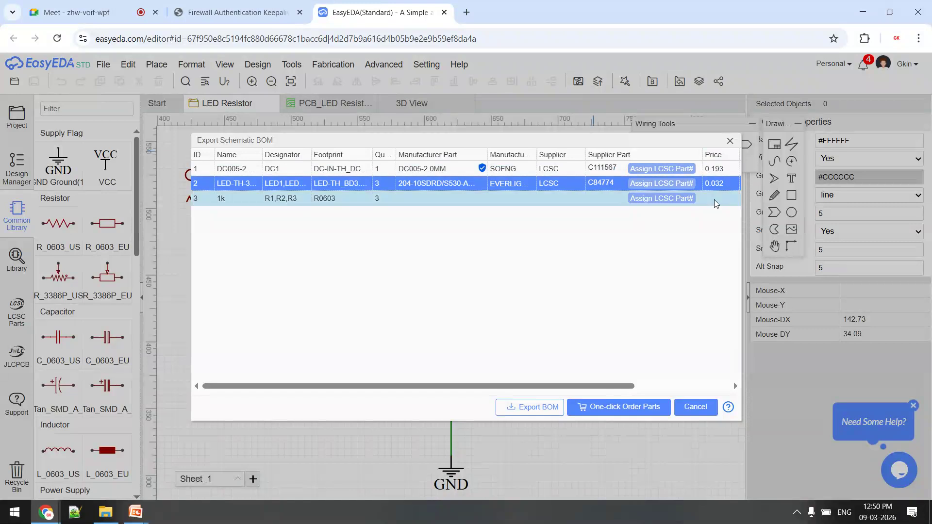
{"action": "left_click", "coordinate": [716, 199]}
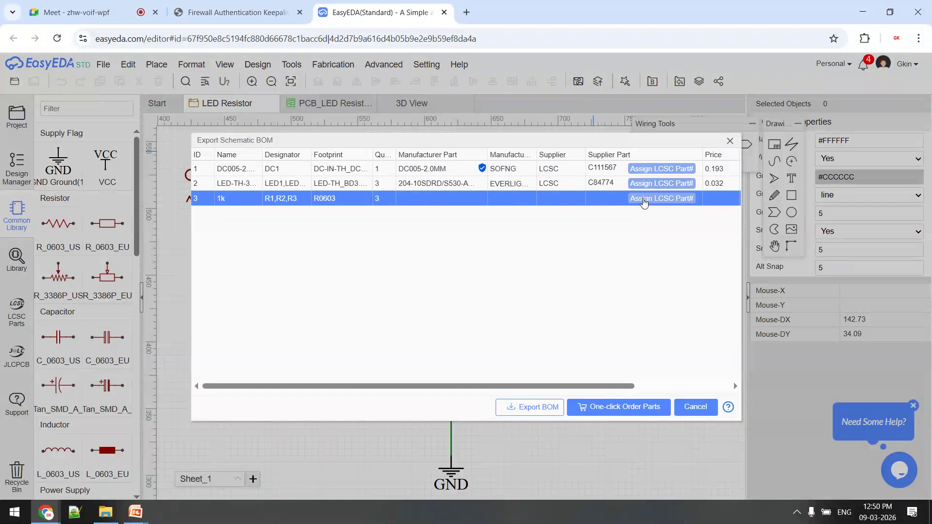
Assign the LCSC part WR06X102JGL with the R0603 footprint to the 1k resistors in the BOM.
{"action": "left_click", "coordinate": [643, 199]}
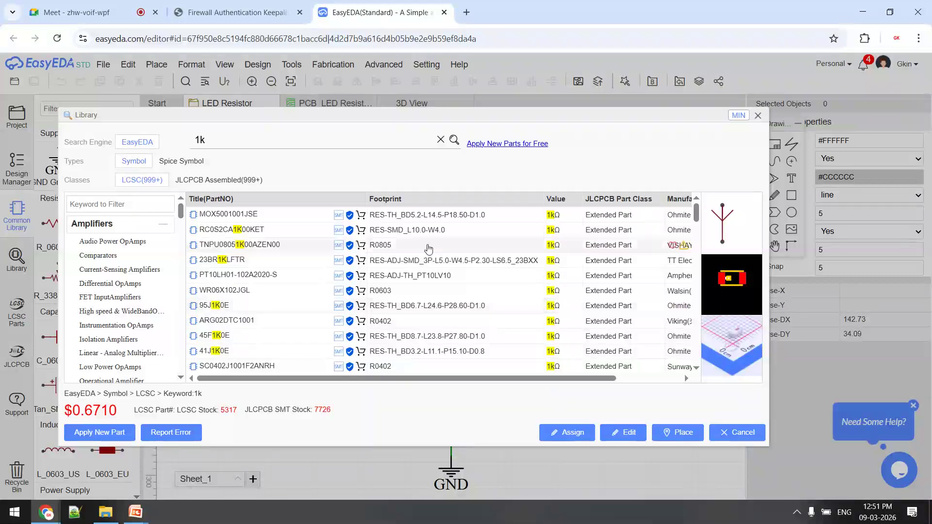
{"action": "left_click", "coordinate": [466, 290]}
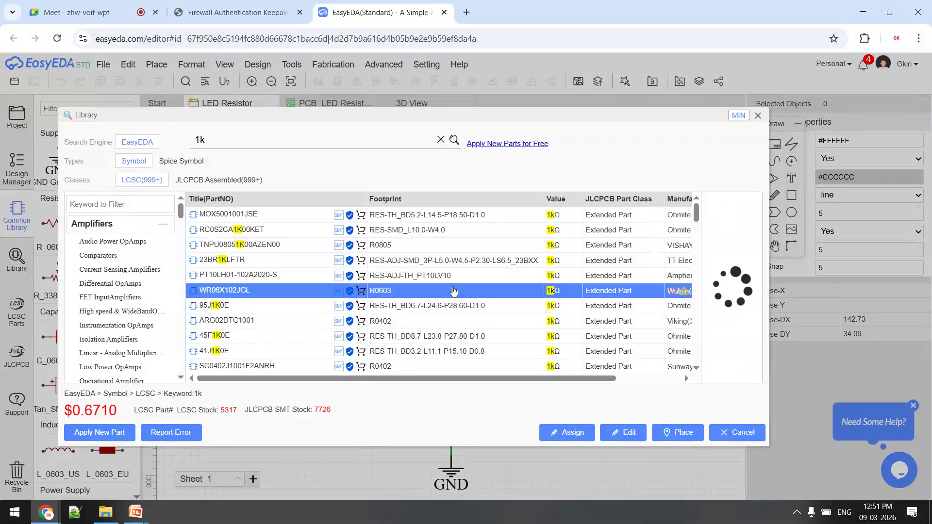
{"action": "left_click", "coordinate": [563, 432]}
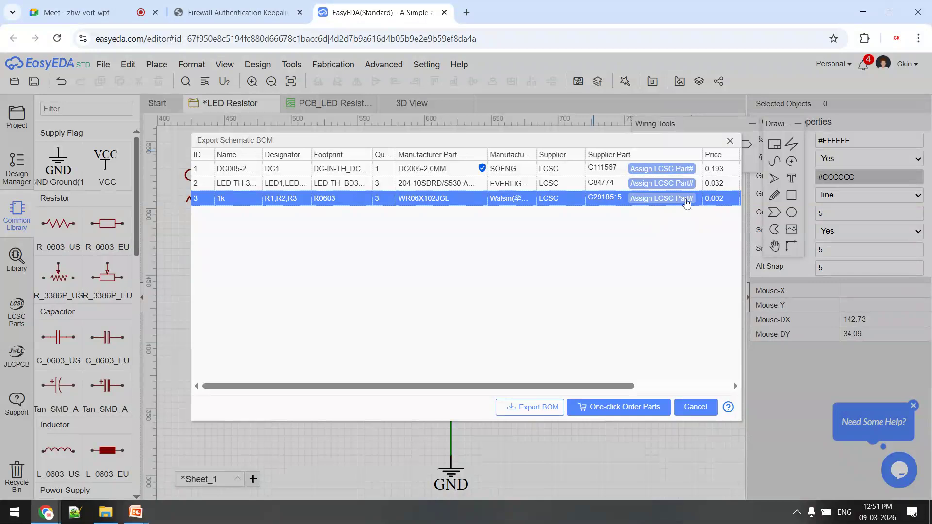
Compare alternative 1k resistors such as AC0805FR-101KL, RN 1/4WS 1K F T/B and CFR16J1K0 in the library without assigning any.
{"action": "left_click", "coordinate": [687, 203]}
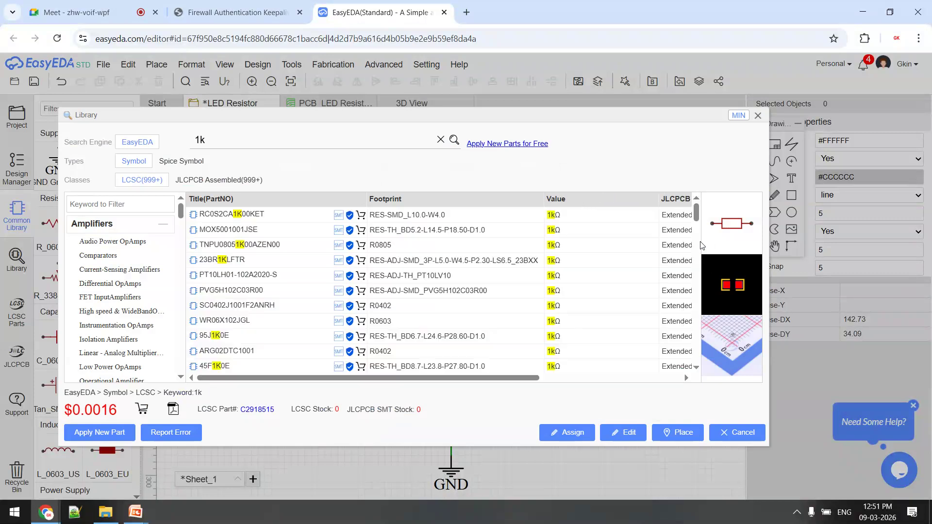
{"action": "scroll", "coordinate": [594, 314], "scroll_direction": "down", "scroll_amount": 5}
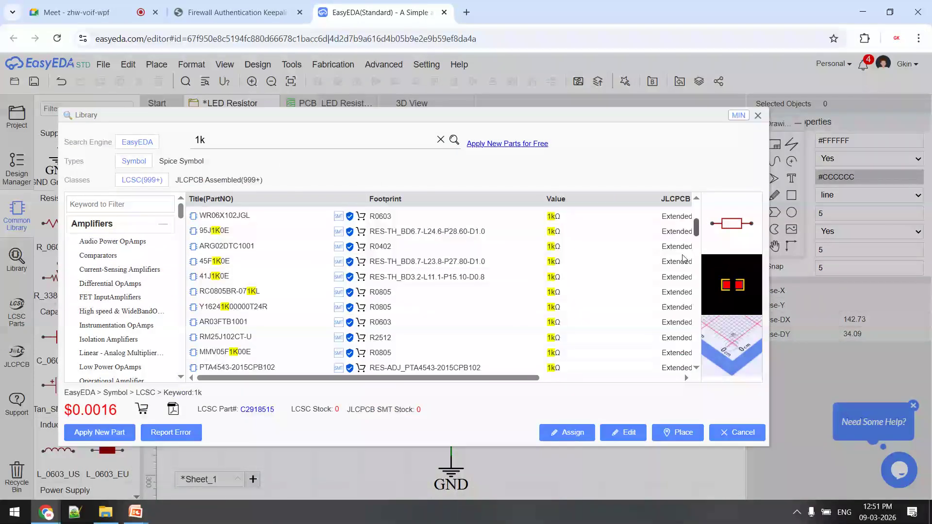
{"action": "left_click", "coordinate": [458, 337]}
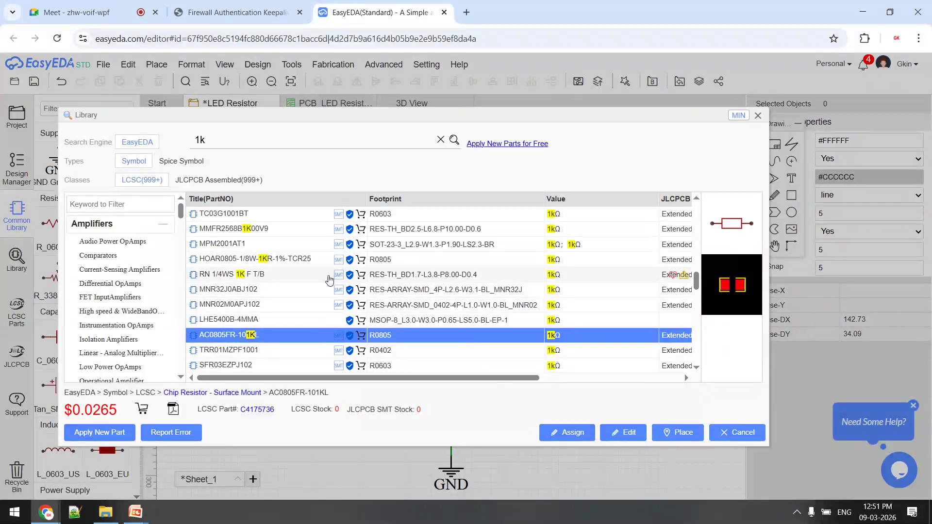
{"action": "left_click", "coordinate": [291, 277]}
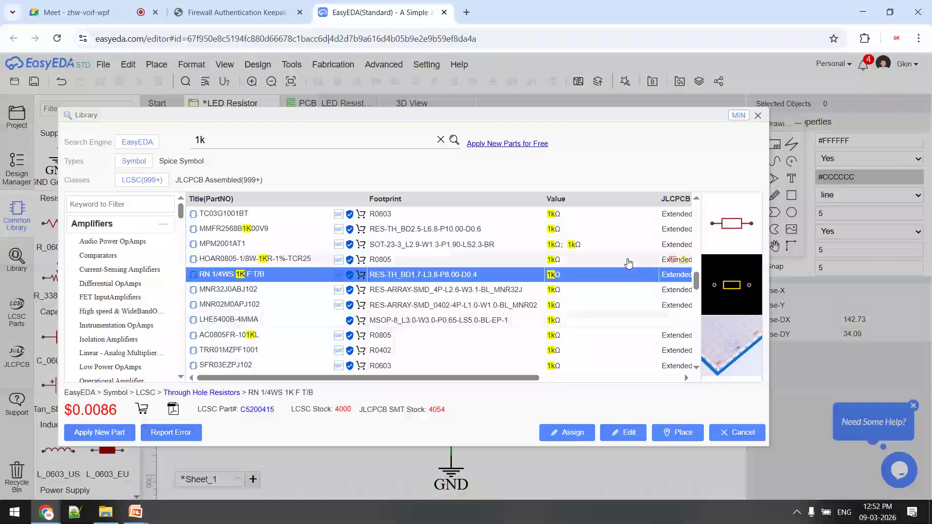
{"action": "left_click_drag", "start_coordinate": [697, 281], "coordinate": [695, 317]}
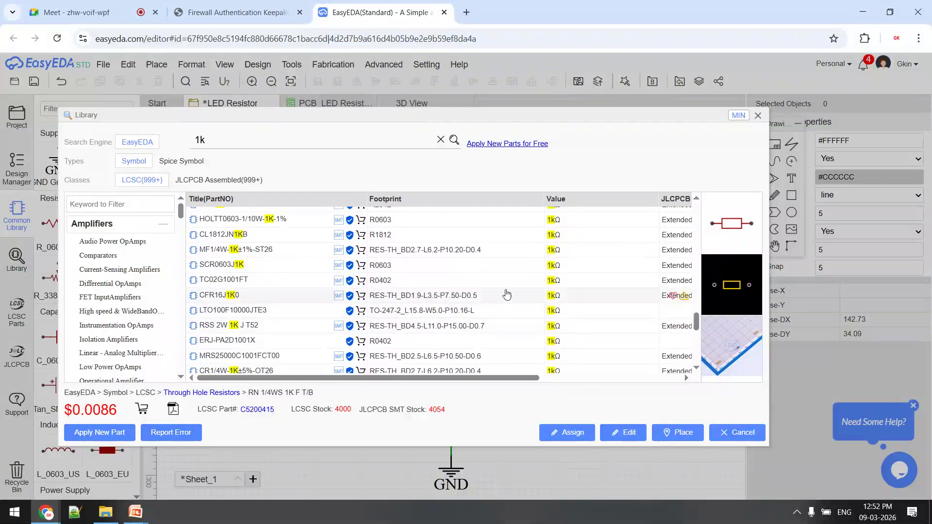
{"action": "left_click", "coordinate": [506, 295]}
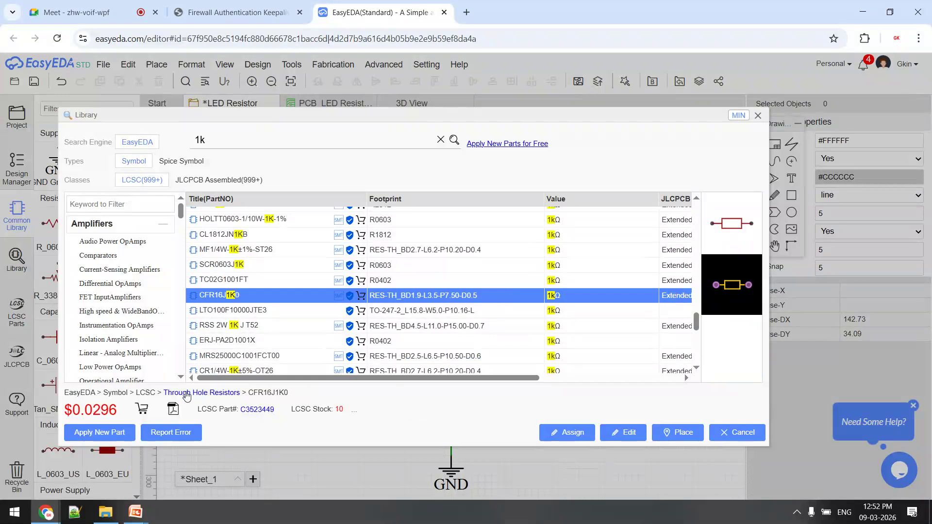
{"action": "left_click", "coordinate": [757, 116]}
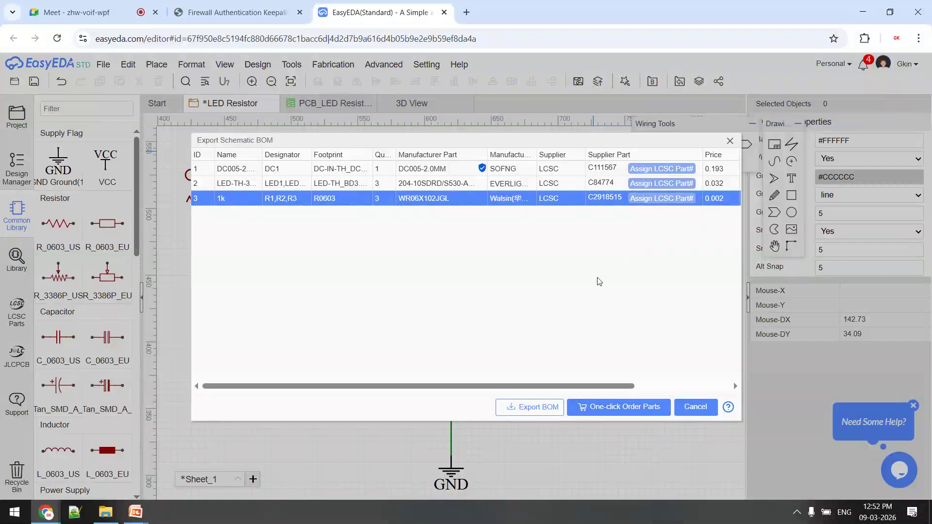
Upload the BOM to LCSC through One-click Order Parts, accepting all cookies and signing in with Google.
{"action": "left_click", "coordinate": [651, 403]}
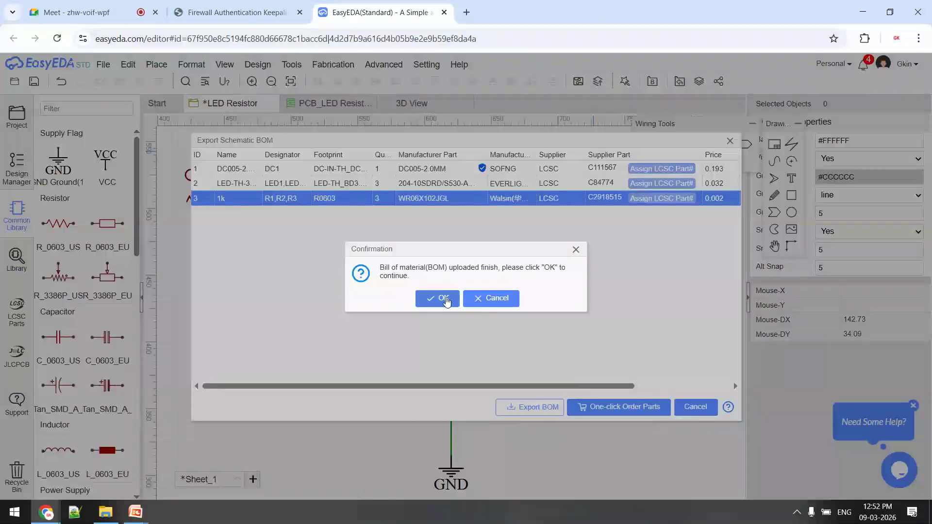
{"action": "left_click", "coordinate": [443, 298]}
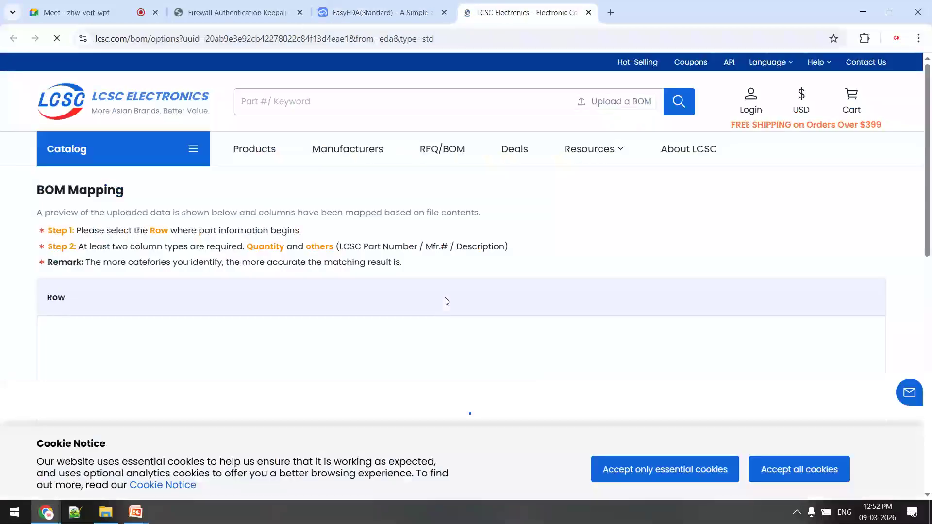
{"action": "left_click", "coordinate": [807, 471]}
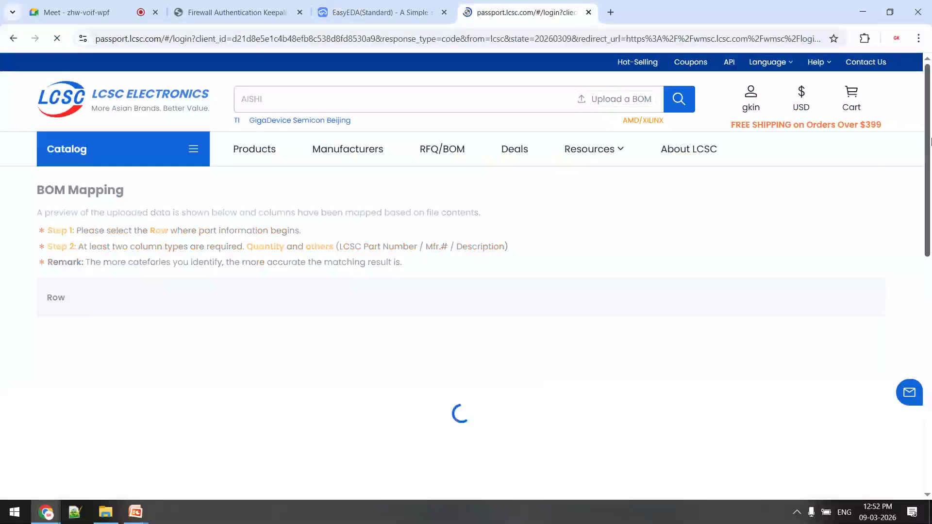
{"action": "left_click_drag", "start_coordinate": [929, 140], "coordinate": [928, 225]}
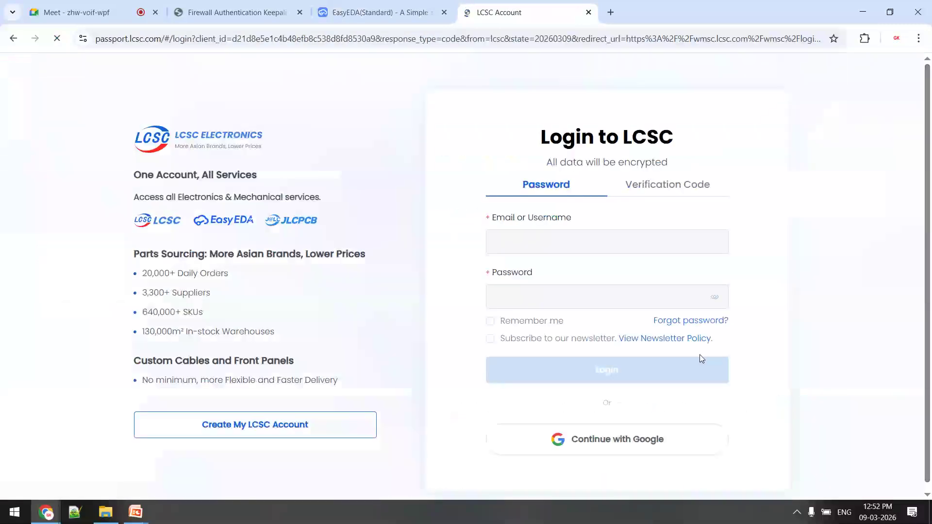
{"action": "left_click", "coordinate": [598, 441]}
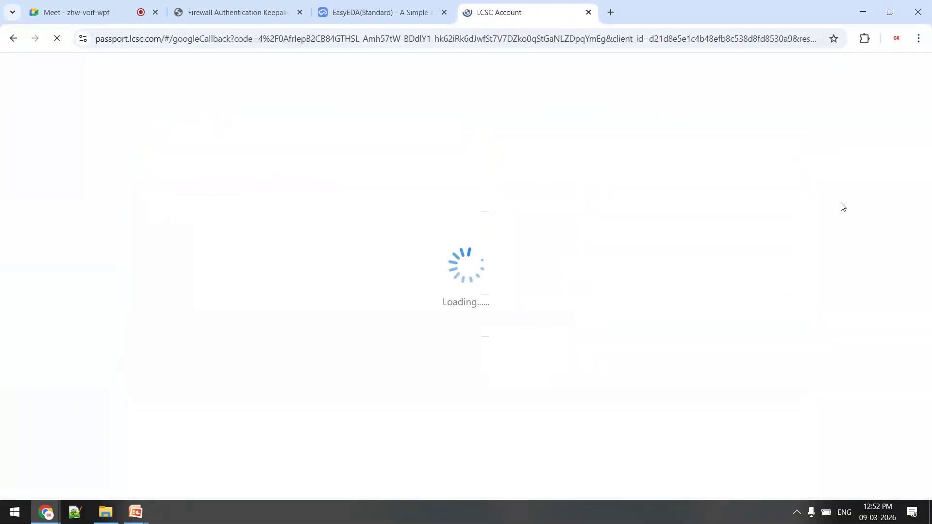
Review the column mapping of the uploaded BOM on LCSC and set its priority matching to Price.
{"action": "left_click", "coordinate": [376, 3]}
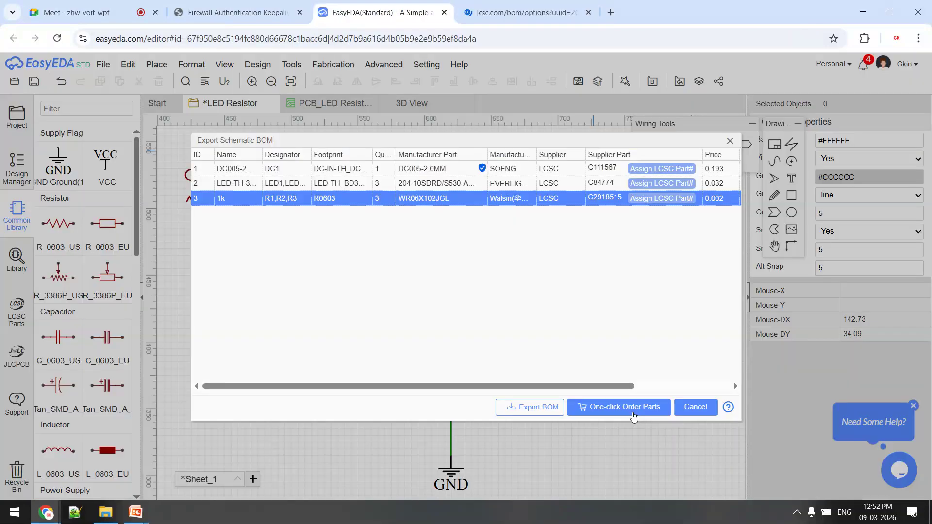
{"action": "left_click", "coordinate": [662, 415]}
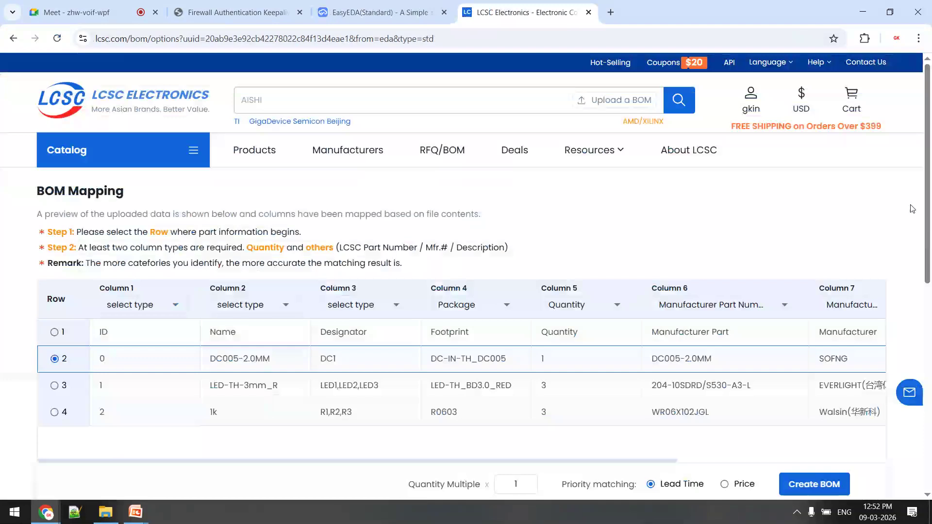
{"action": "scroll", "coordinate": [930, 272], "scroll_direction": "down", "scroll_amount": 3}
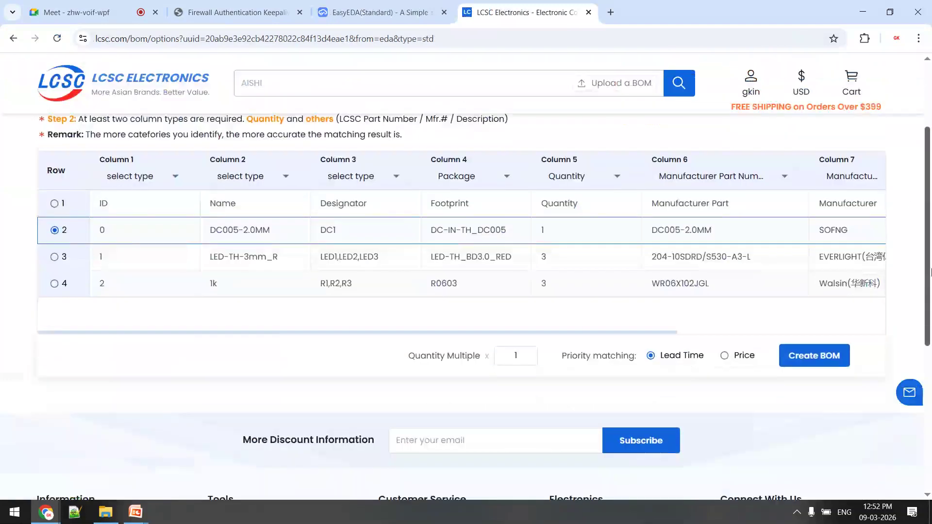
{"action": "scroll", "coordinate": [930, 271], "scroll_direction": "up", "scroll_amount": 2}
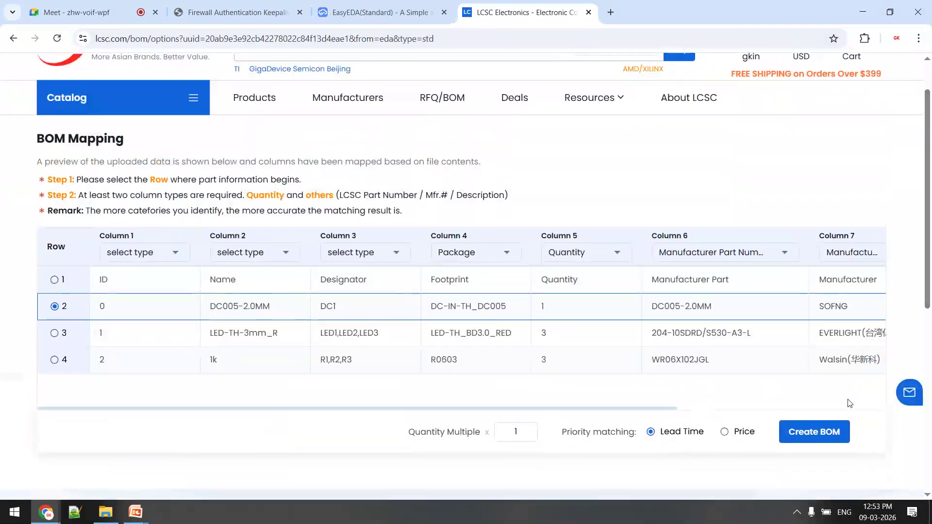
{"action": "left_click", "coordinate": [724, 432]}
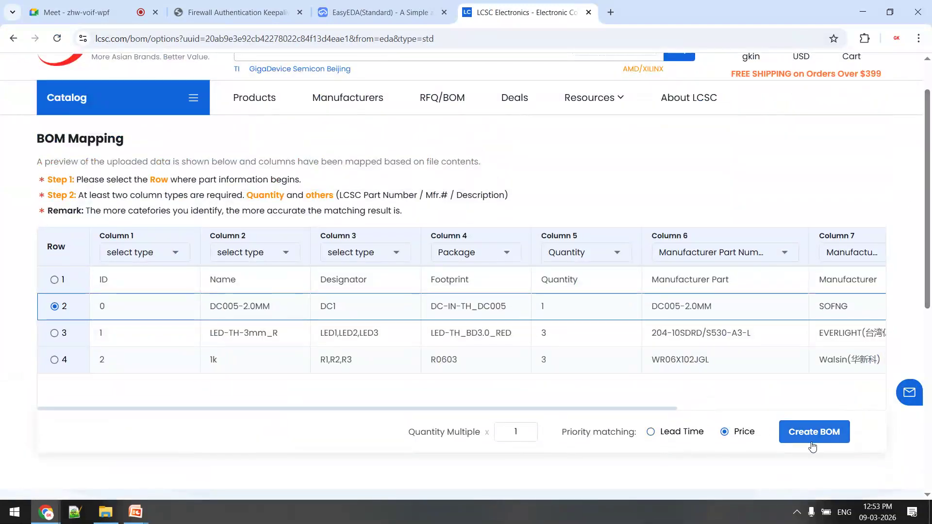
{"action": "mouse_move", "coordinate": [603, 409]}
{"action": "left_mouse_down"}
{"action": "mouse_move", "coordinate": [819, 395]}
{"action": "mouse_move", "coordinate": [736, 411]}
{"action": "mouse_move", "coordinate": [604, 410]}
{"action": "left_mouse_up"}
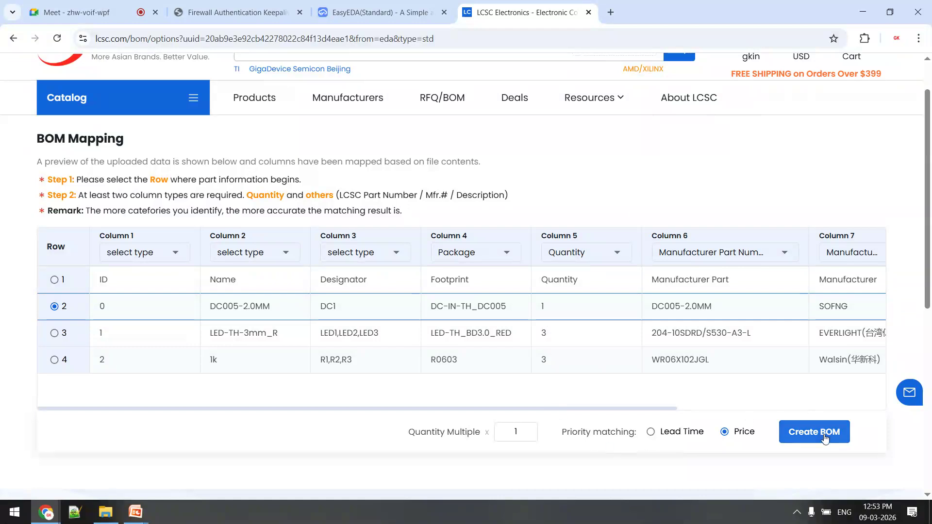
{"action": "left_click", "coordinate": [525, 436]}
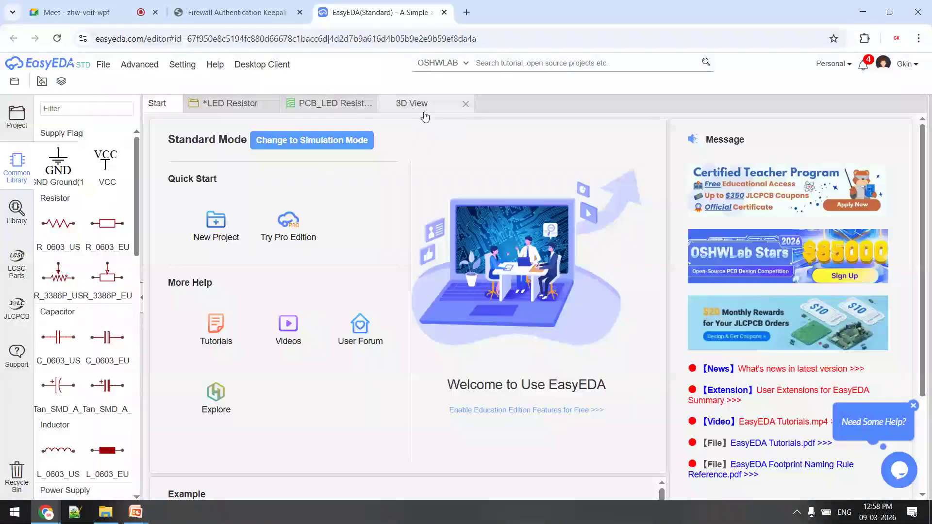
Orbit the LED board in the 3D view to inspect the components from above, and close that view.
{"action": "left_click", "coordinate": [424, 111]}
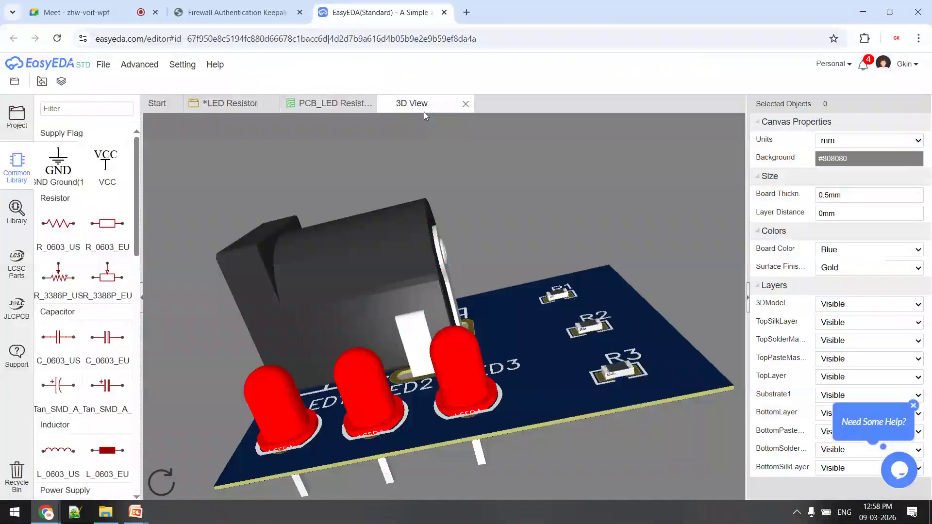
{"action": "left_click_drag", "start_coordinate": [436, 254], "coordinate": [587, 371]}
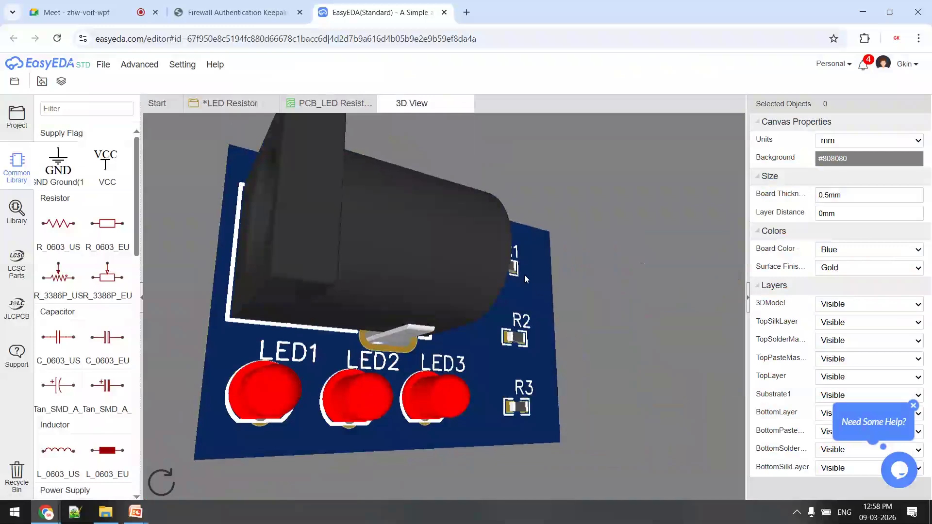
{"action": "left_click", "coordinate": [465, 105]}
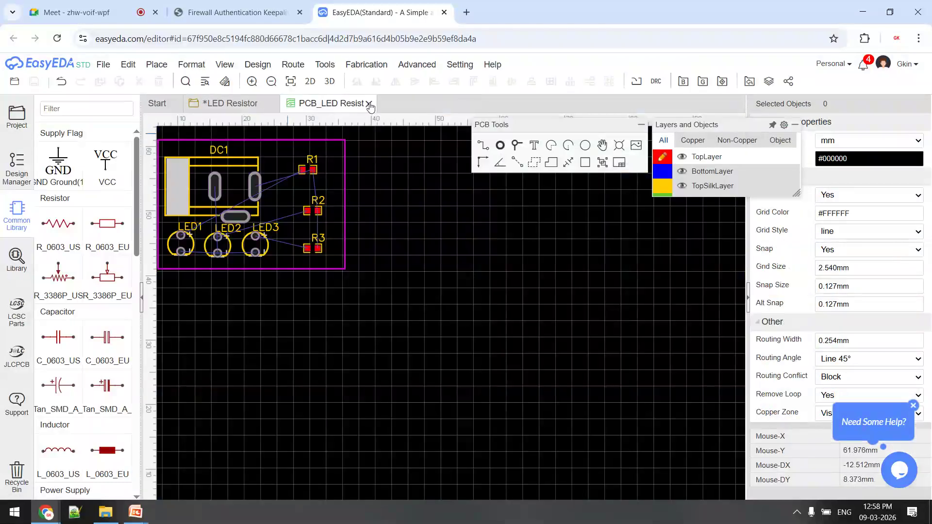
Save the LED Resistor schematic and return to its PCB layout.
{"action": "left_click", "coordinate": [229, 103]}
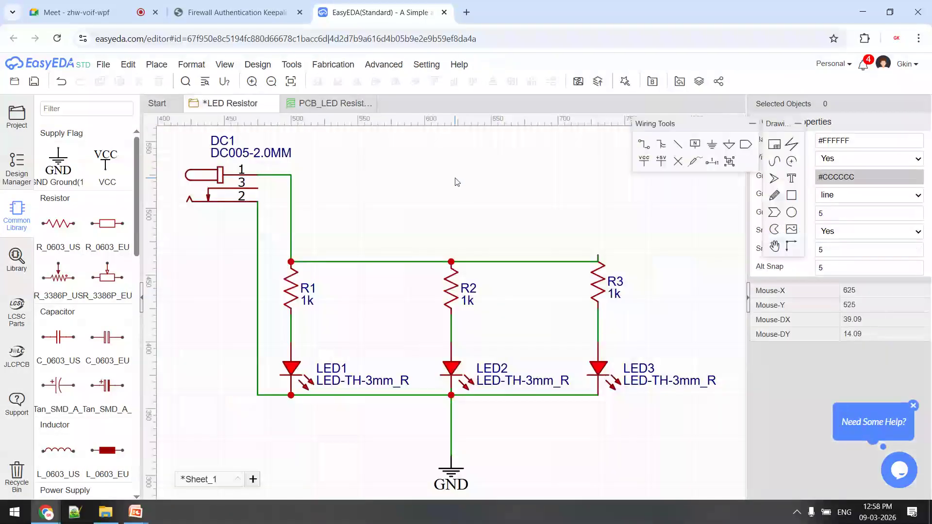
{"action": "left_click", "coordinate": [328, 105]}
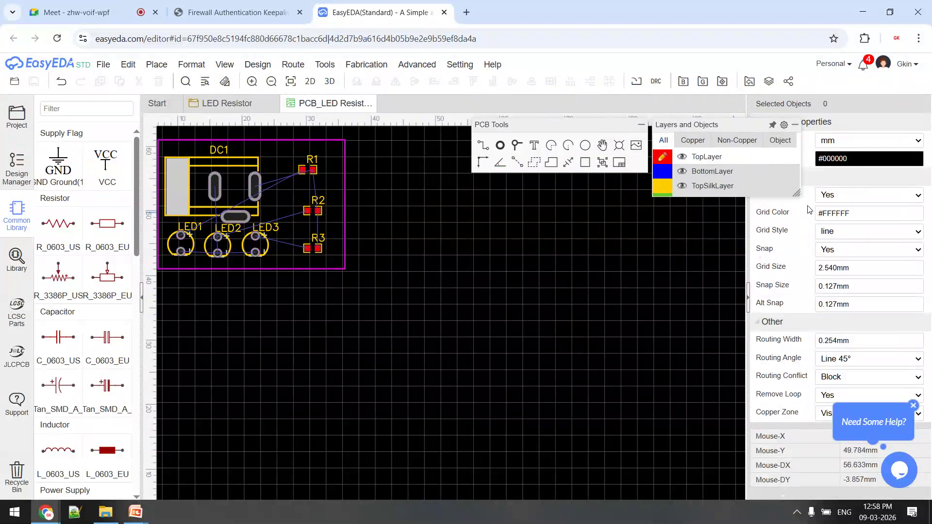
Expand the Layers and Objects panel to list every layer and copy a screenshot of it to the clipboard.
{"action": "mouse_move", "coordinate": [798, 195]}
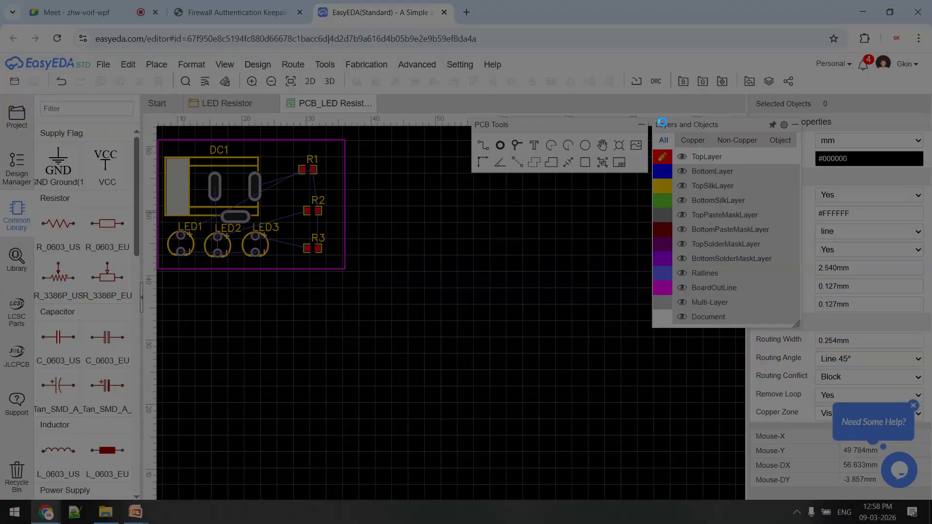
{"action": "mouse_move", "coordinate": [647, 112]}
{"action": "left_mouse_down"}
{"action": "mouse_move", "coordinate": [717, 194]}
{"action": "mouse_move", "coordinate": [797, 333]}
{"action": "left_mouse_up"}
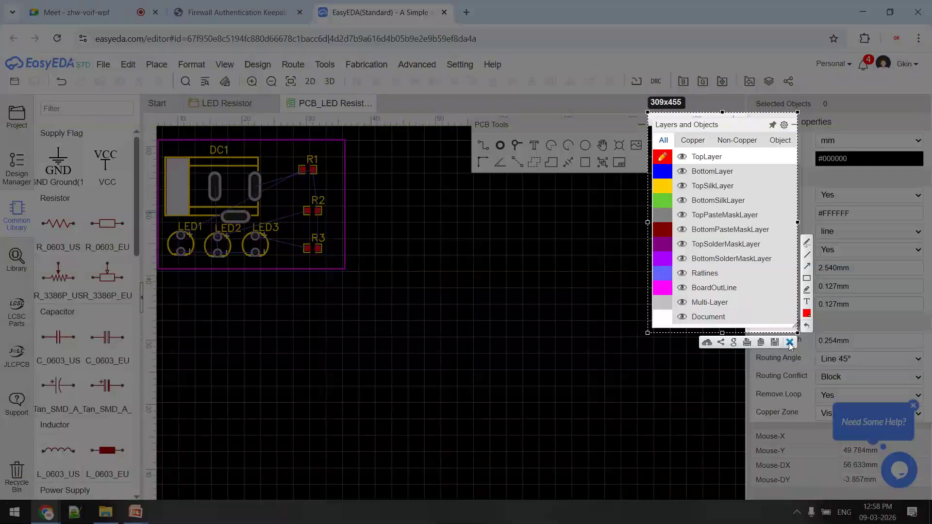
{"action": "key", "text": "ctrl+c"}
Examine the Copper, Non-Copper and Object lists of Layers and Objects, and return to a compact list of all layers.
{"action": "left_click", "coordinate": [695, 141]}
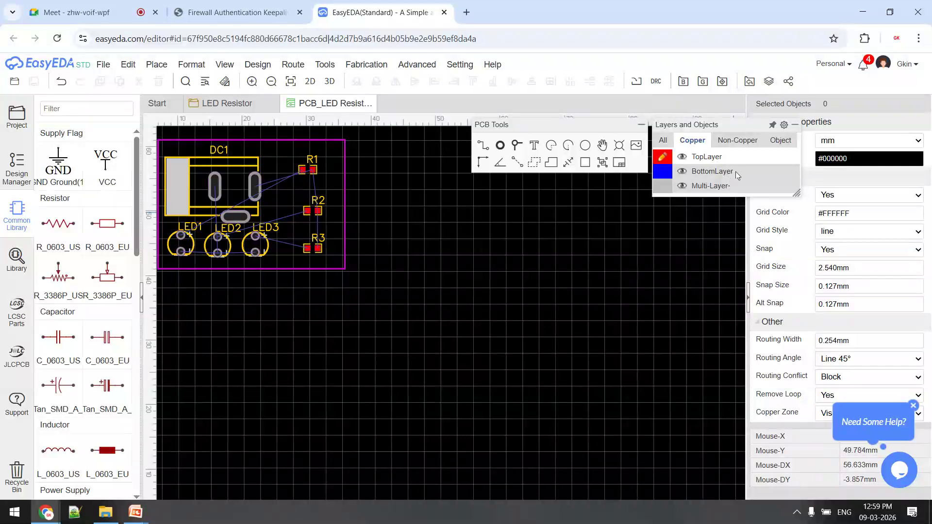
{"action": "left_click", "coordinate": [735, 144]}
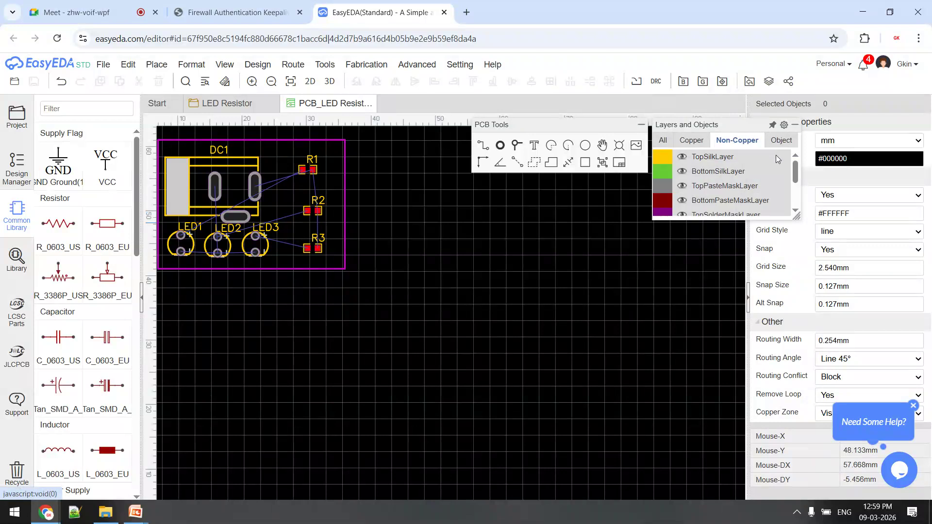
{"action": "mouse_move", "coordinate": [795, 175]}
{"action": "left_mouse_down"}
{"action": "mouse_move", "coordinate": [799, 196]}
{"action": "mouse_move", "coordinate": [799, 173]}
{"action": "left_mouse_up"}
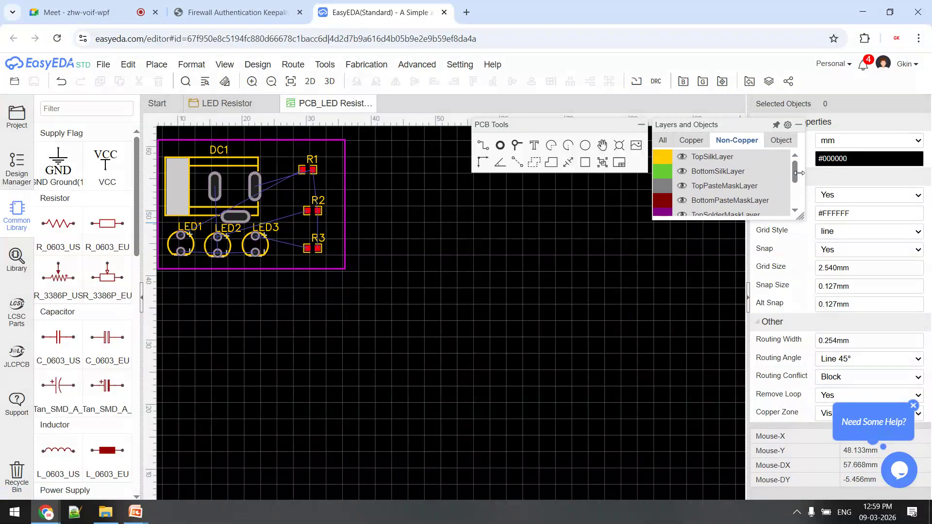
{"action": "left_click", "coordinate": [779, 140]}
{"action": "left_click", "coordinate": [661, 141]}
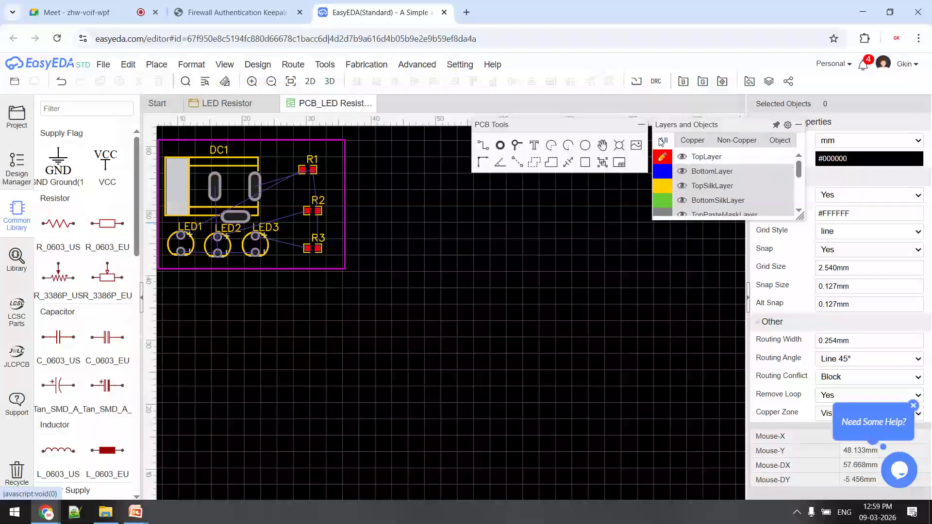
{"action": "left_click_drag", "start_coordinate": [799, 216], "coordinate": [759, 198]}
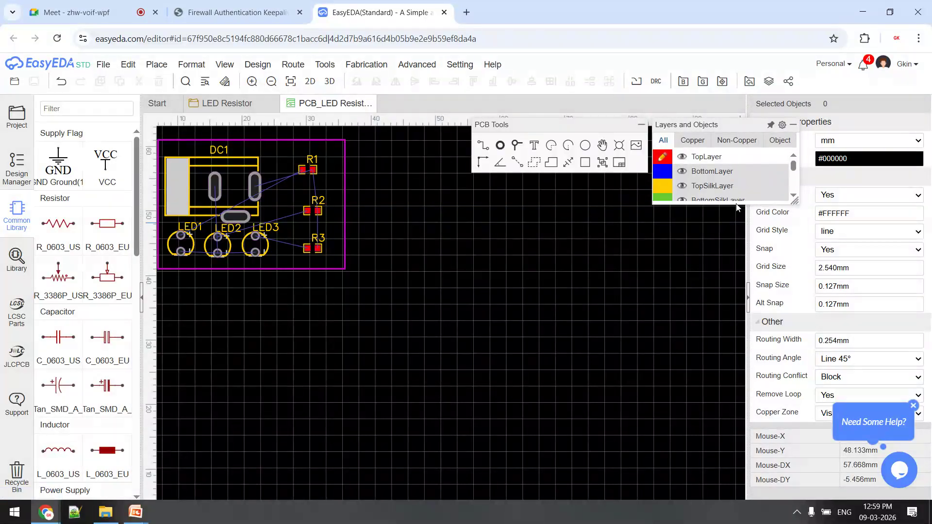
{"action": "right_click", "coordinate": [411, 298]}
{"action": "left_click", "coordinate": [395, 266]}
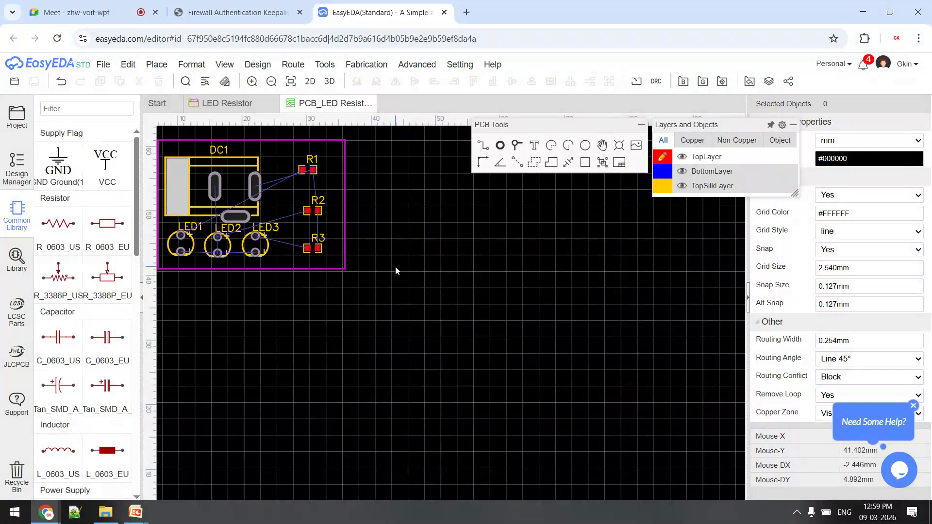
Select the DC1 connector and move the Layers and Objects and PCB Tools panels clear of the component properties.
{"action": "left_click", "coordinate": [233, 182]}
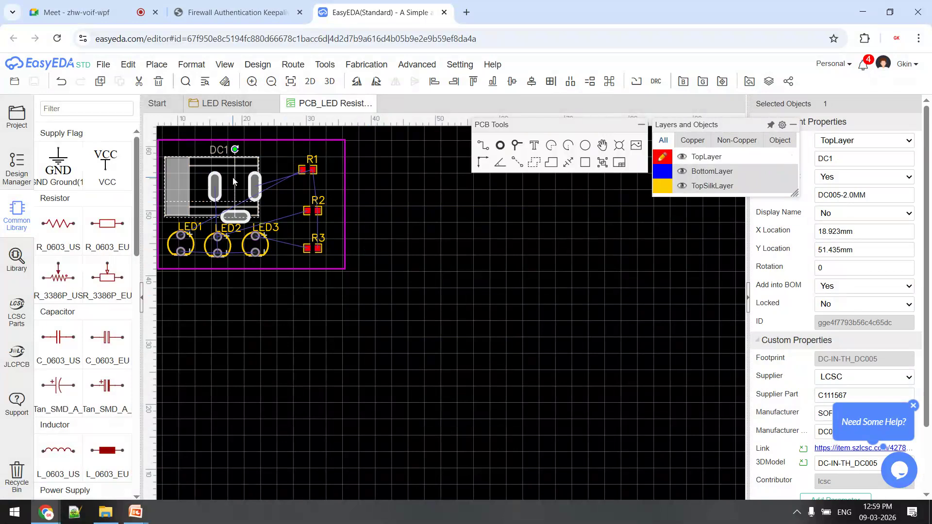
{"action": "mouse_move", "coordinate": [790, 156]}
{"action": "left_click_drag", "start_coordinate": [727, 125], "coordinate": [663, 240]}
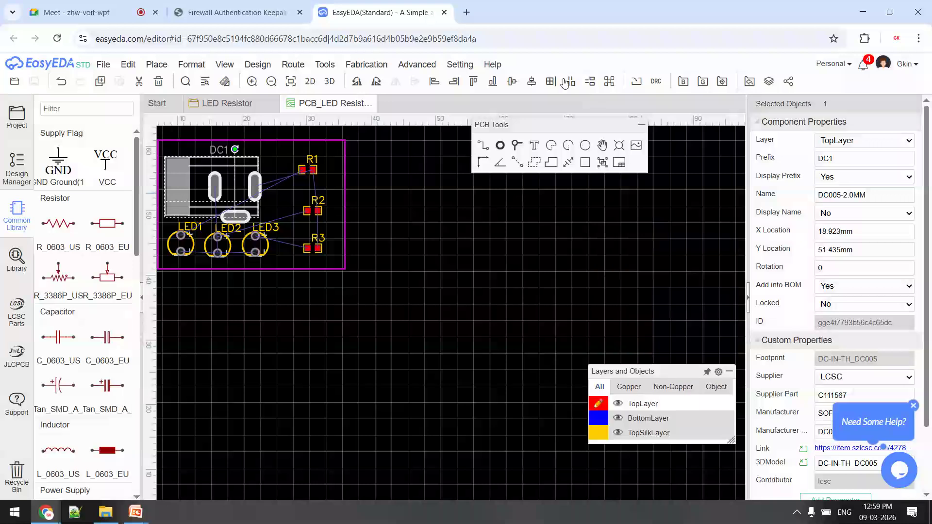
{"action": "left_click_drag", "start_coordinate": [591, 131], "coordinate": [681, 152]}
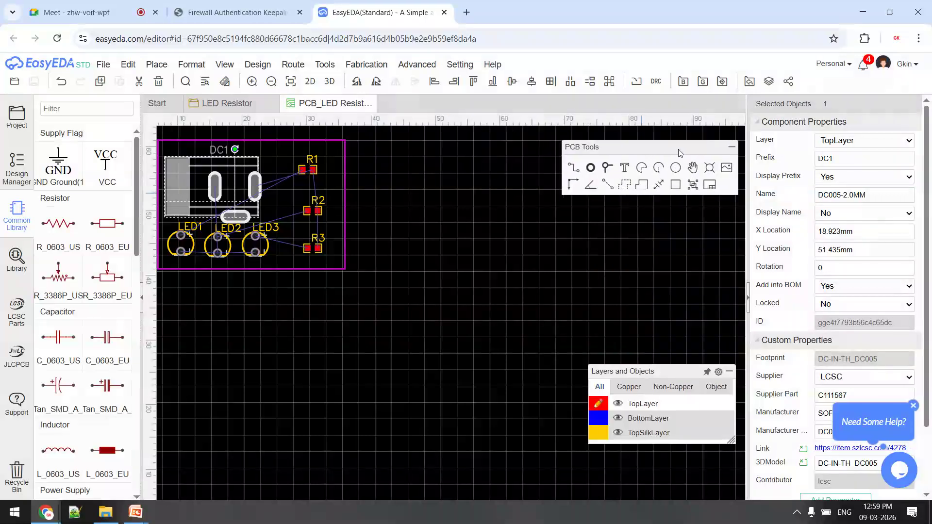
Move resistor R1 to BottomLayer.
{"action": "mouse_move", "coordinate": [676, 369]}
{"action": "left_click", "coordinate": [384, 227]}
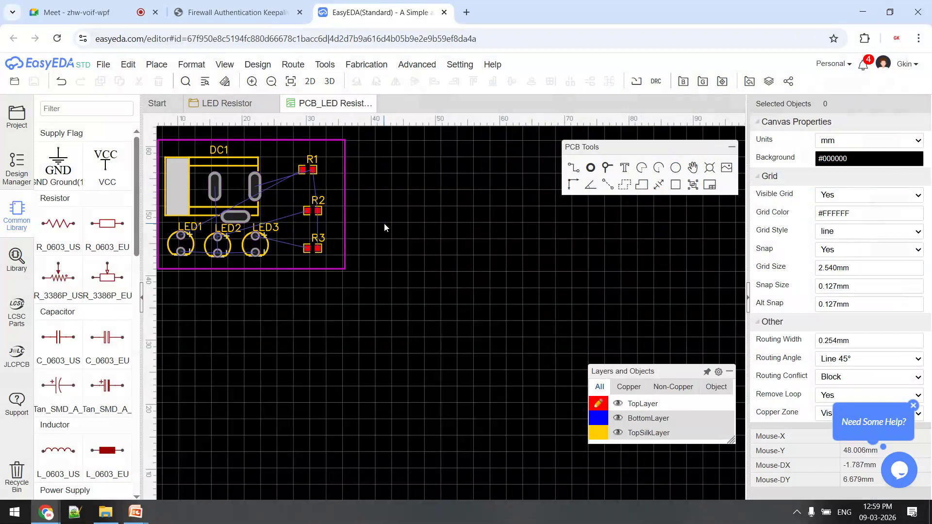
{"action": "left_click", "coordinate": [306, 175]}
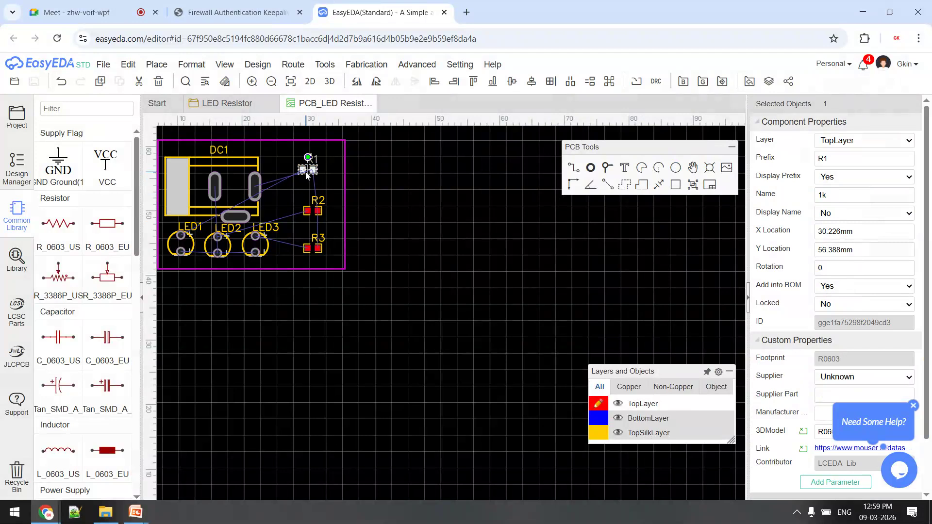
{"action": "left_click", "coordinate": [842, 141]}
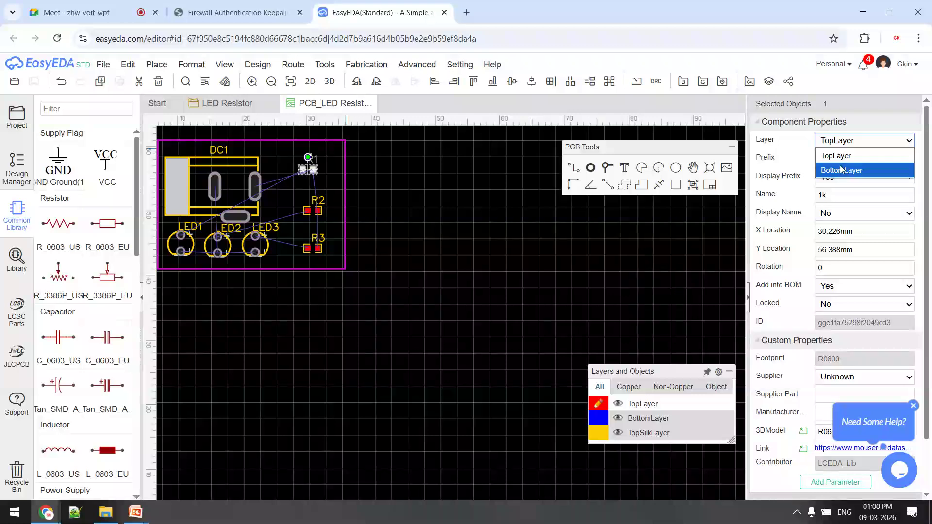
{"action": "left_click", "coordinate": [841, 169]}
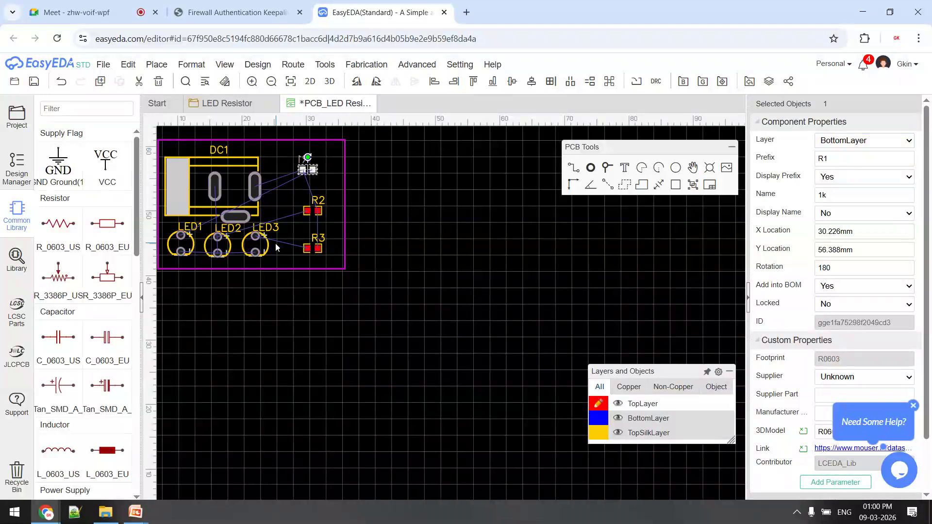
Move resistor R2 to BottomLayer.
{"action": "right_click", "coordinate": [314, 212], "text": "ctrl"}
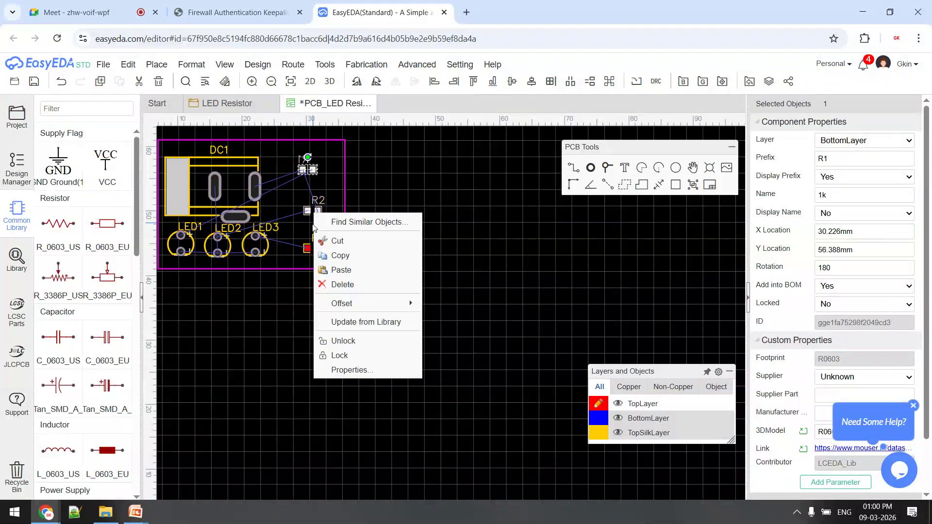
{"action": "key", "text": "Escape"}
{"action": "left_click", "coordinate": [309, 212]}
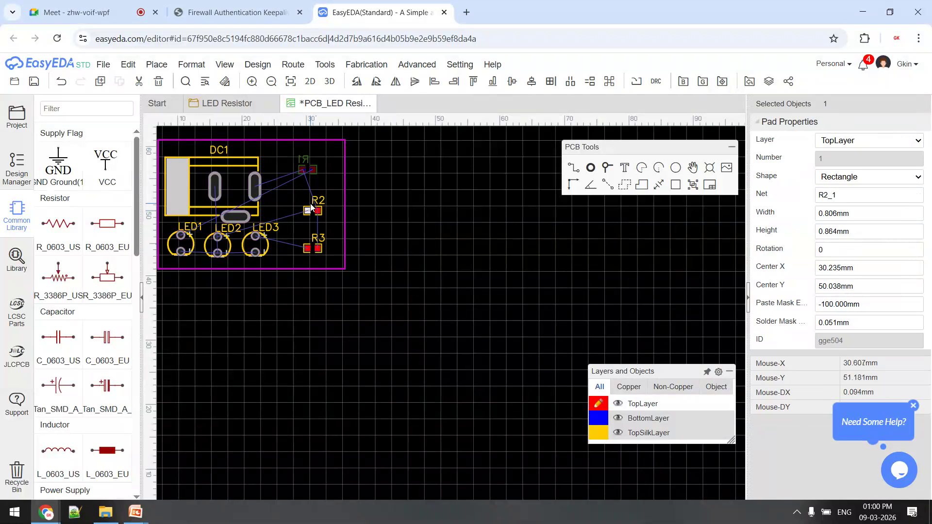
{"action": "left_click", "coordinate": [345, 205]}
{"action": "left_click", "coordinate": [312, 210]}
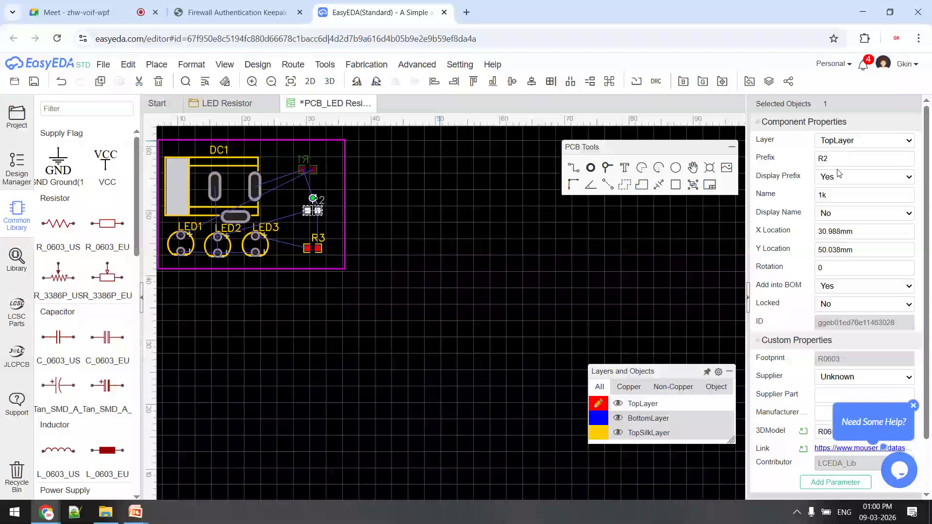
{"action": "left_click", "coordinate": [841, 143]}
{"action": "left_click", "coordinate": [846, 172]}
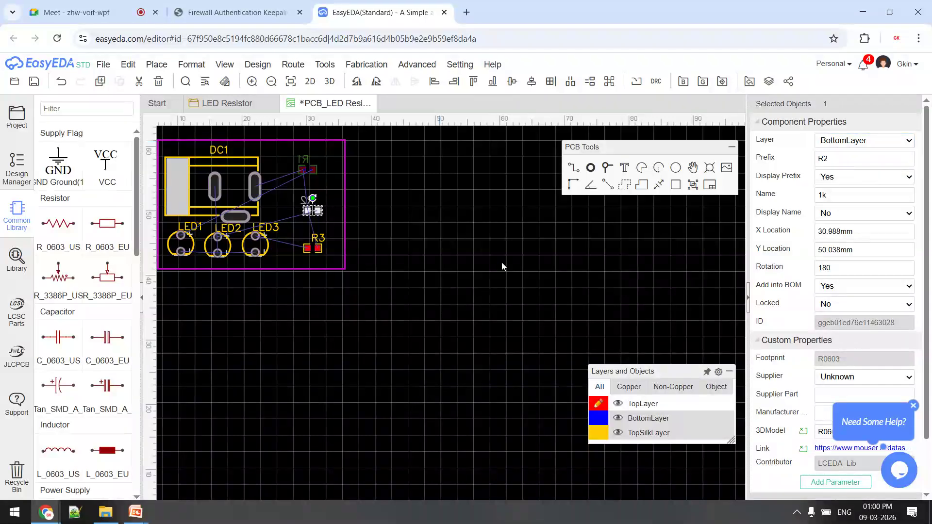
Move resistor R3 to BottomLayer and save the PCB.
{"action": "left_click", "coordinate": [315, 251]}
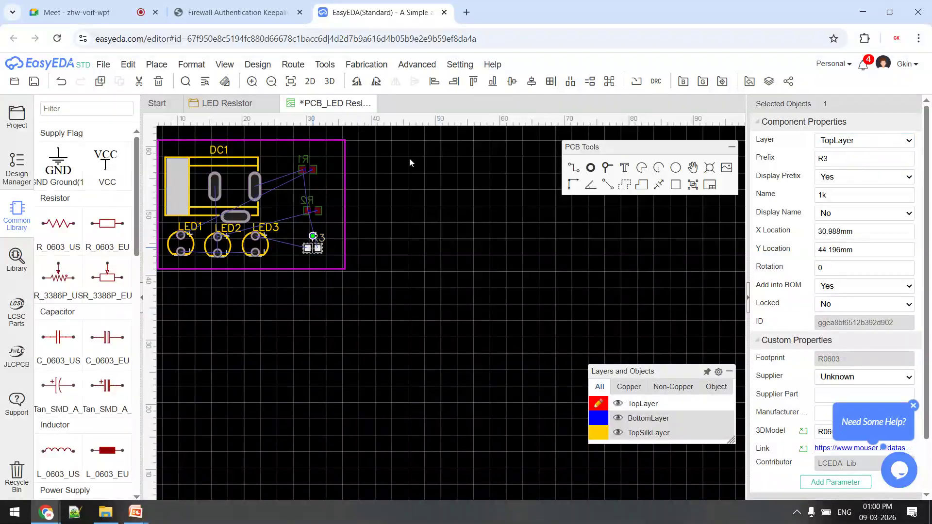
{"action": "left_click", "coordinate": [842, 145]}
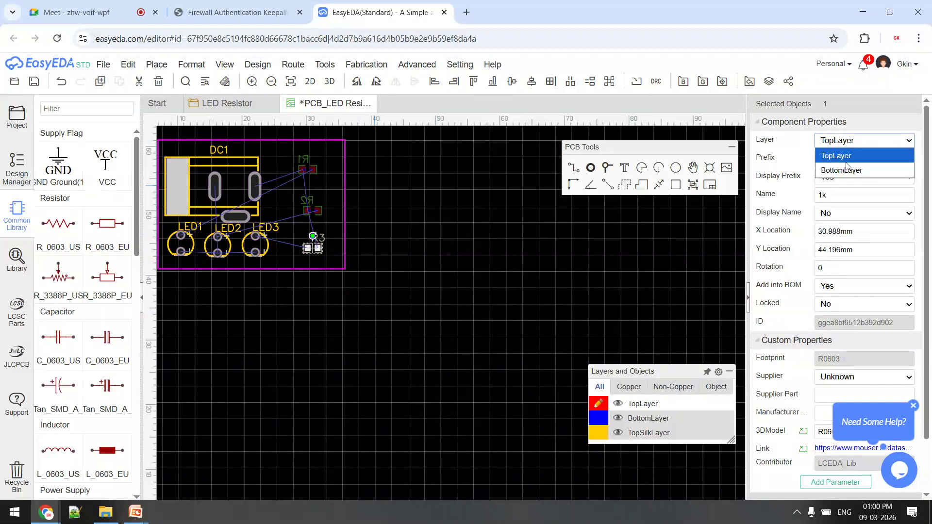
{"action": "left_click", "coordinate": [697, 228]}
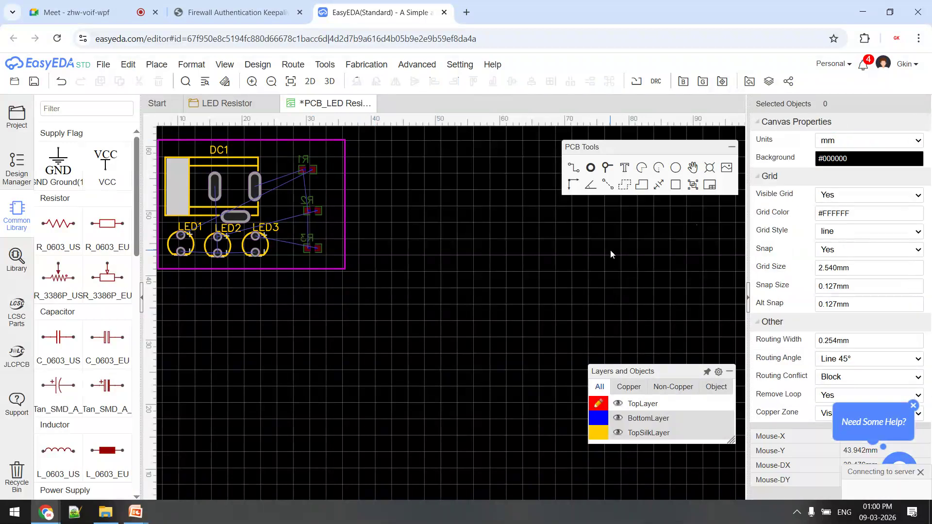
{"action": "key", "text": "ctrl+s"}
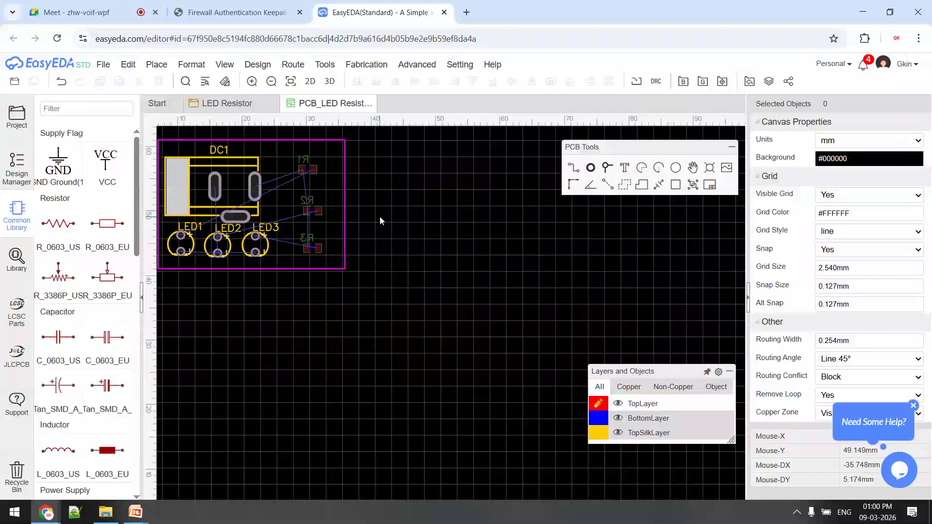
{"action": "key", "text": "ctrl+s"}
Route a TopLayer track from R1 to the DC1 connector pad nearest the resistors.
{"action": "left_click", "coordinate": [574, 169]}
{"action": "left_click", "coordinate": [303, 176]}
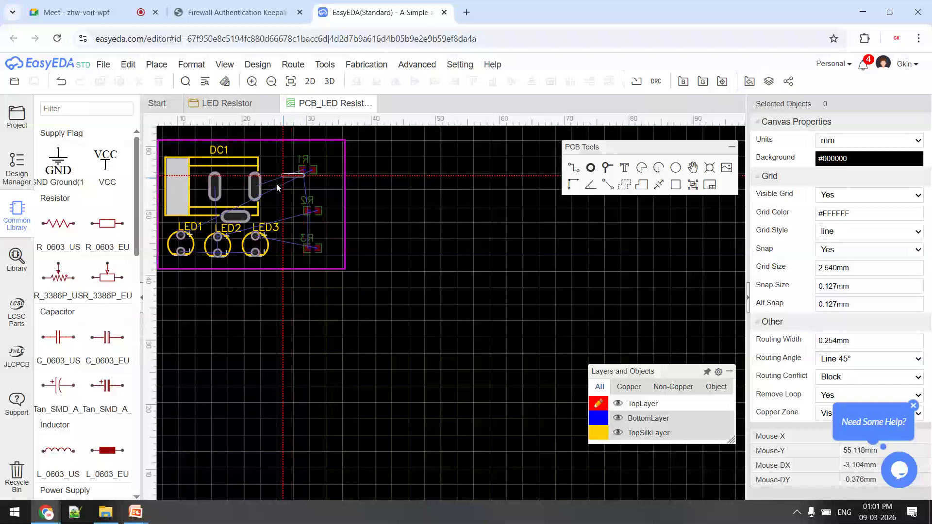
{"action": "left_click", "coordinate": [255, 193]}
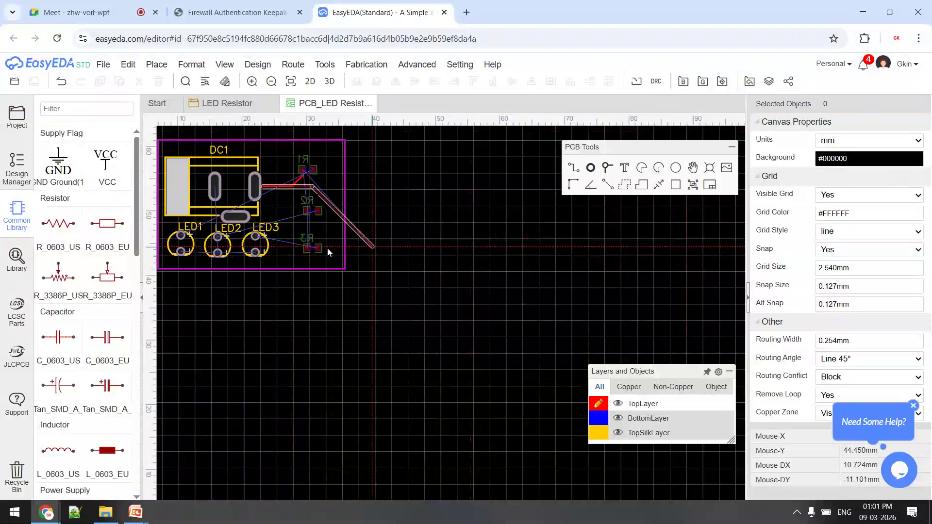
{"action": "key", "text": "Escape"}
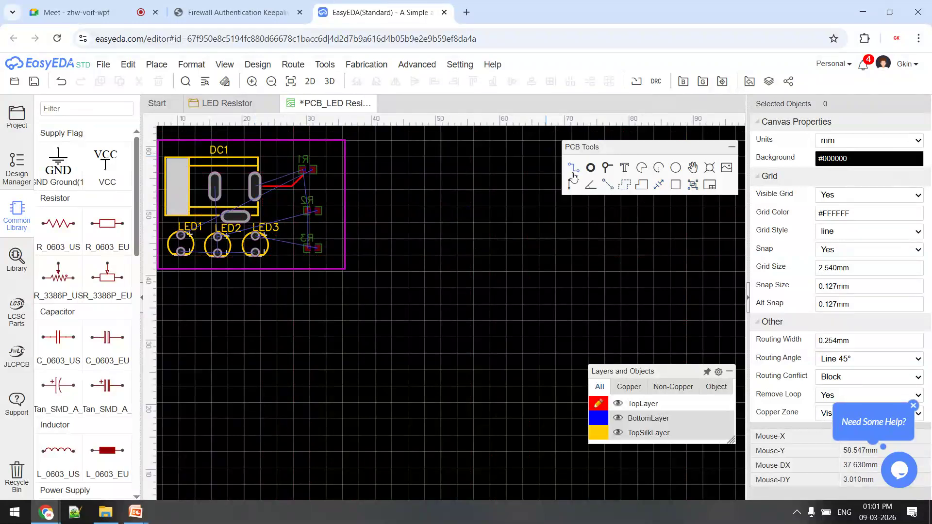
Make BottomLayer the active layer and route a track on it from R3 to the upper pad of LED3.
{"action": "mouse_move", "coordinate": [654, 407]}
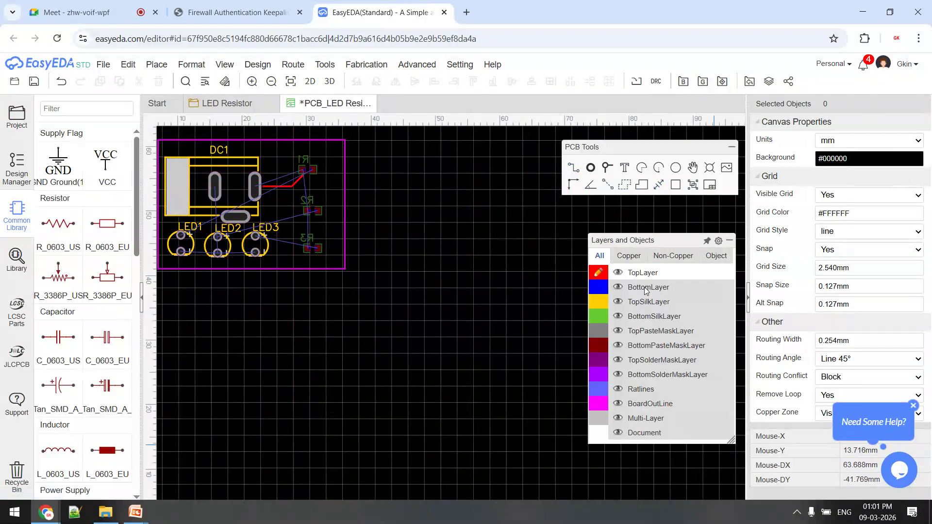
{"action": "left_click", "coordinate": [598, 289]}
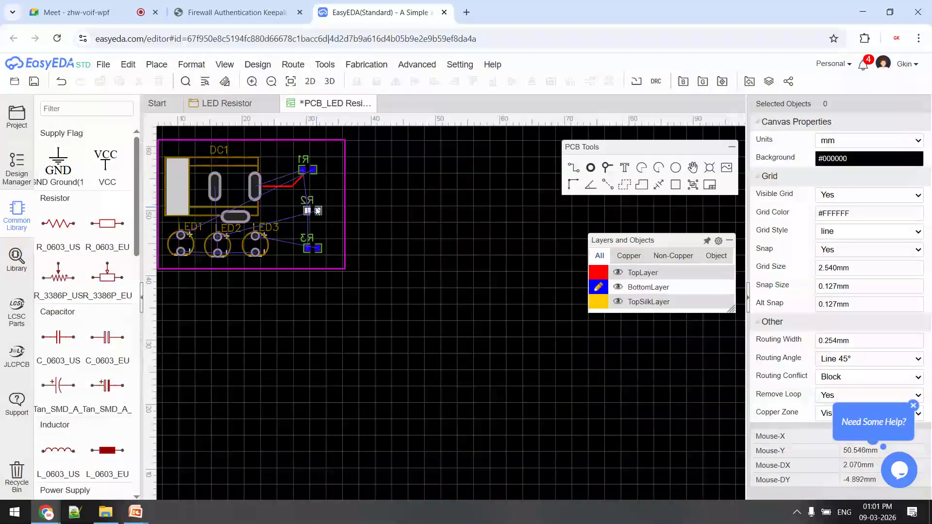
{"action": "left_click", "coordinate": [573, 170]}
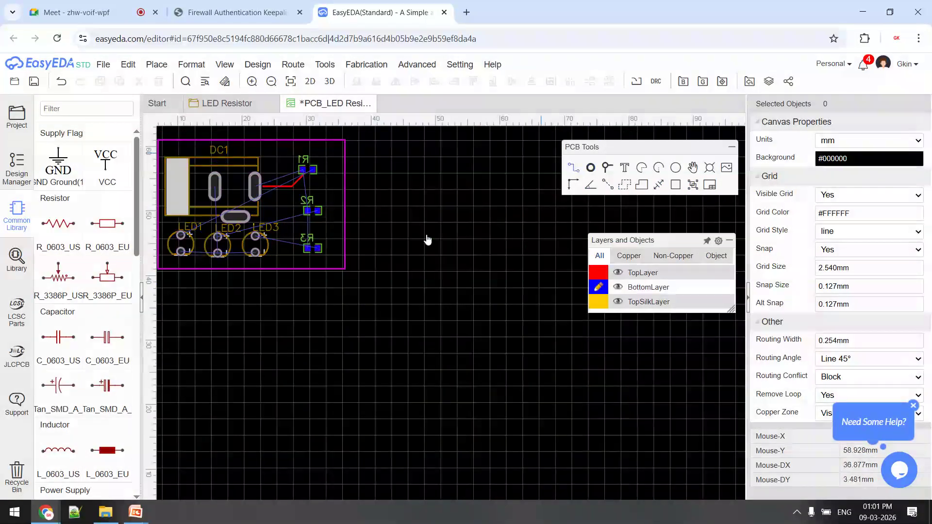
{"action": "right_click", "coordinate": [258, 230]}
{"action": "left_click", "coordinate": [304, 248]}
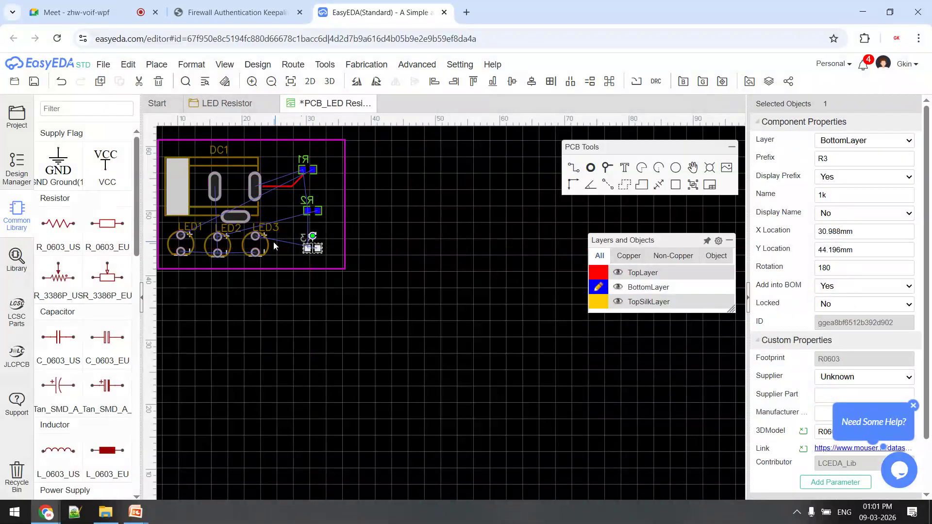
{"action": "left_click", "coordinate": [574, 171]}
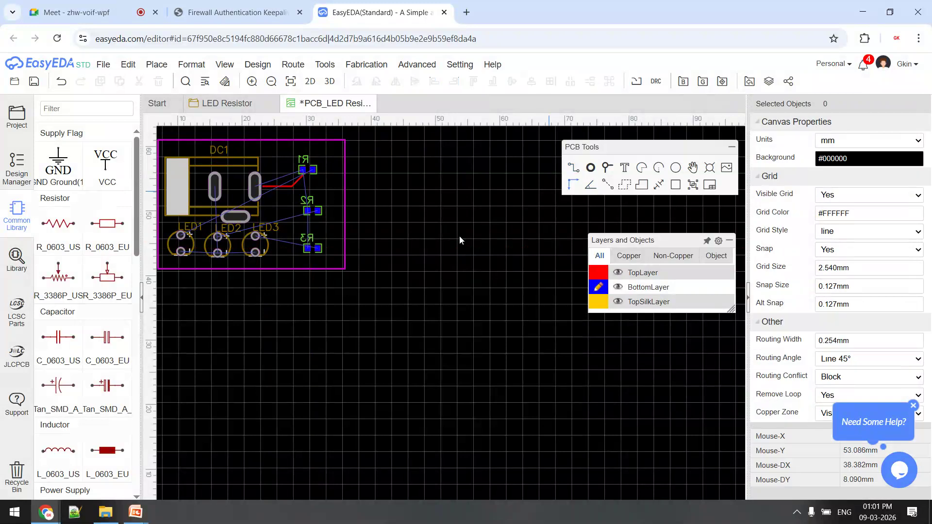
{"action": "left_click", "coordinate": [300, 243]}
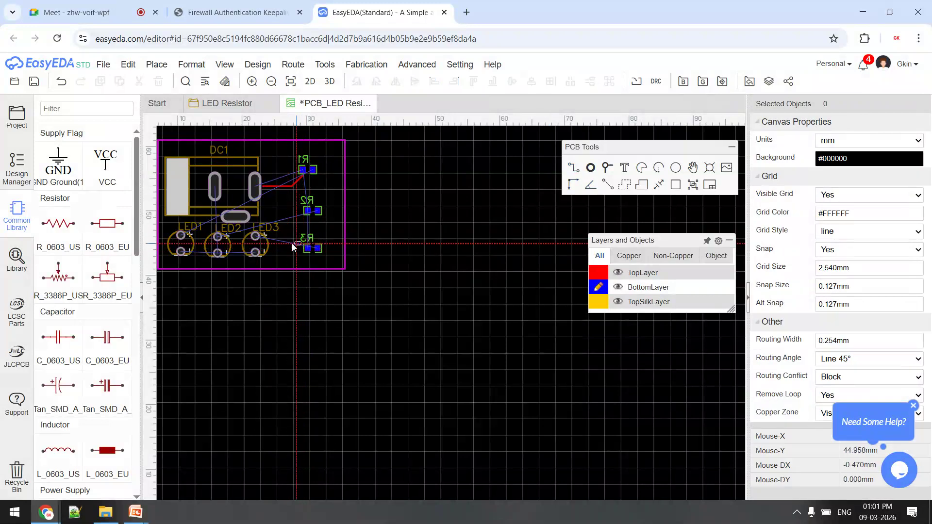
{"action": "left_click", "coordinate": [260, 232]}
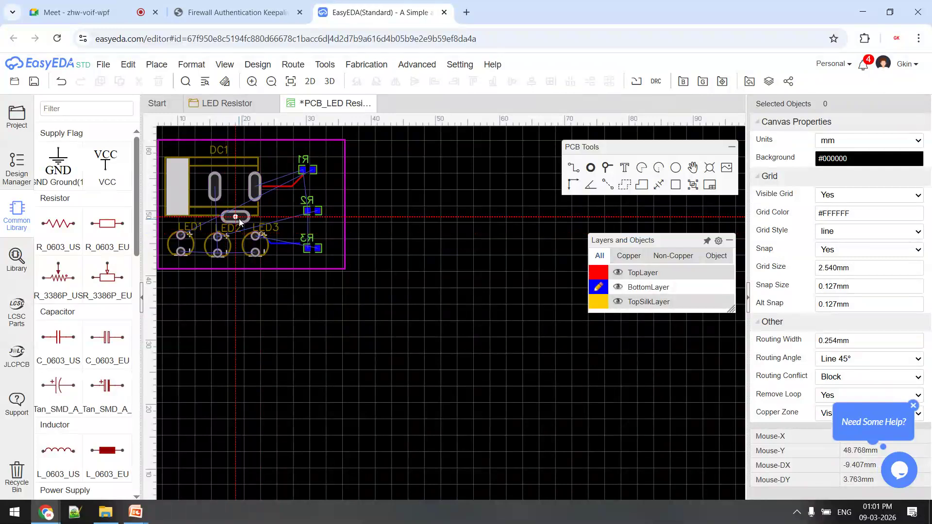
Route a BottomLayer track from the upper pad of LED3 to R2 and save the PCB.
{"action": "left_click", "coordinate": [261, 235]}
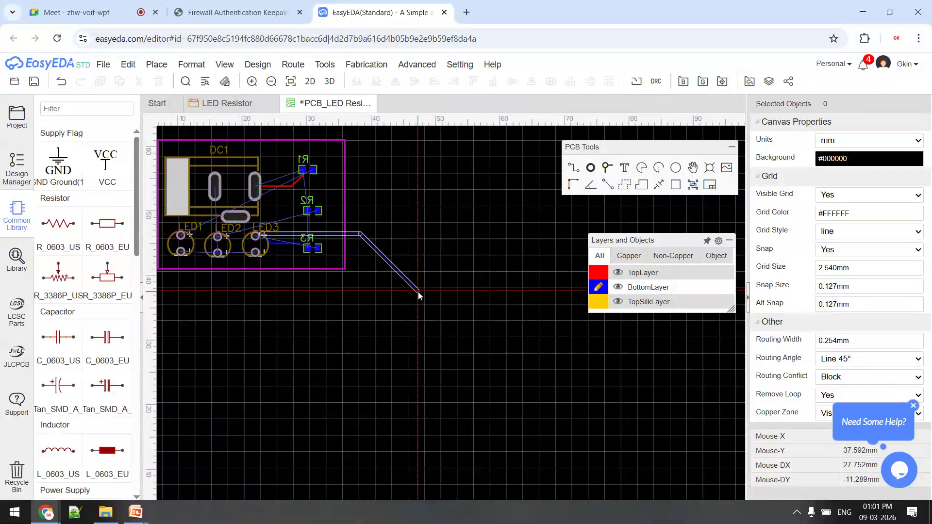
{"action": "left_click", "coordinate": [306, 206]}
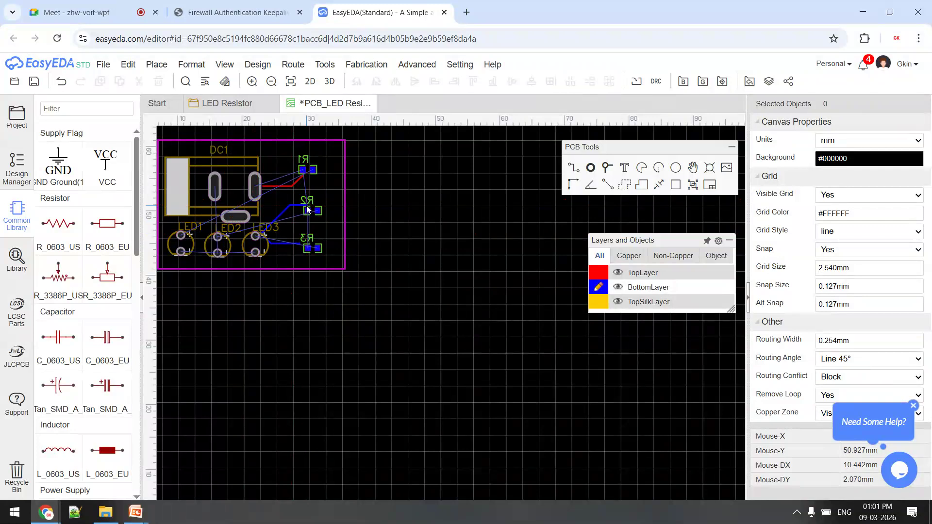
{"action": "key", "text": "ctrl+s"}
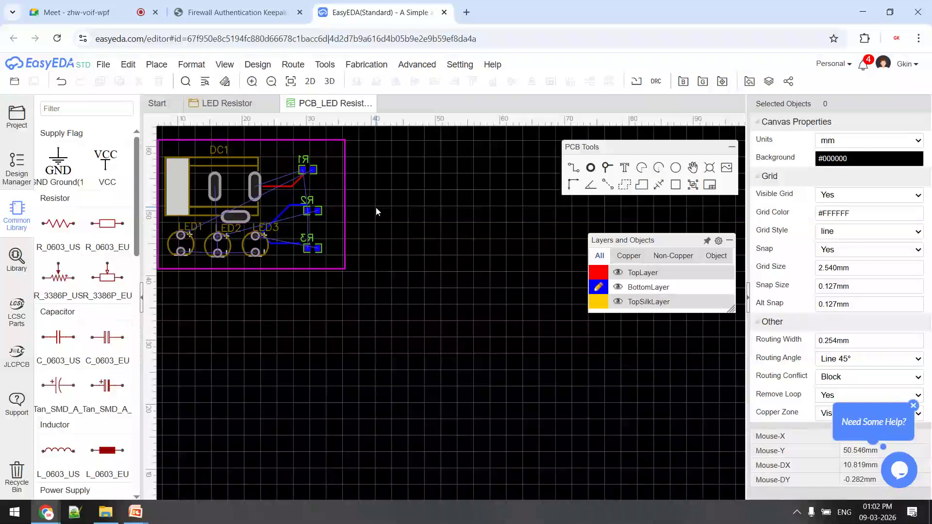
Preview the board in 3D and rotate it to examine the resistors and tracks on its underside.
{"action": "left_click", "coordinate": [333, 85]}
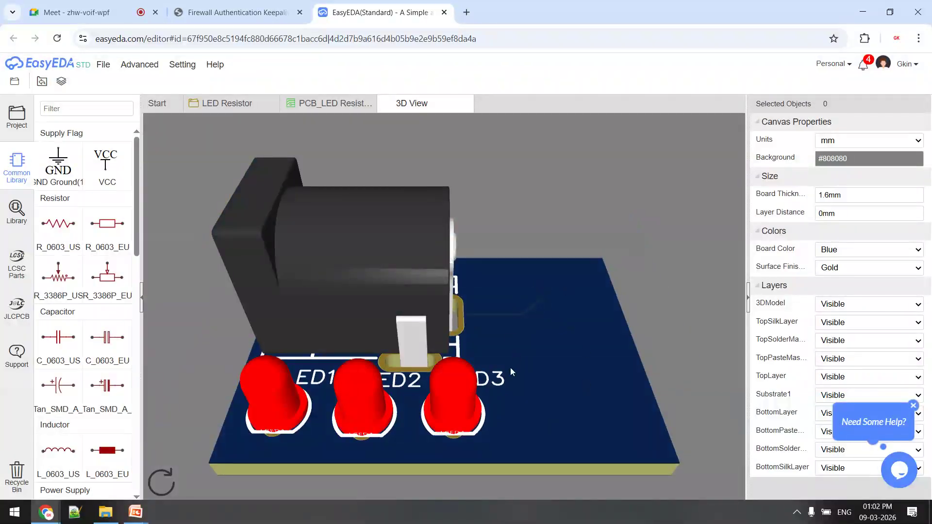
{"action": "left_click_drag", "start_coordinate": [581, 446], "coordinate": [547, 177]}
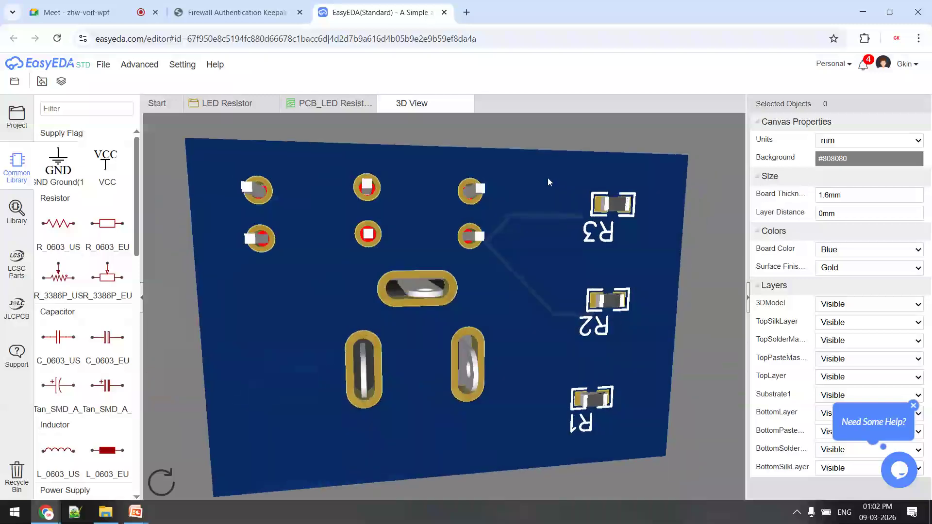
{"action": "left_click_drag", "start_coordinate": [406, 168], "coordinate": [669, 365]}
{"action": "left_click_drag", "start_coordinate": [539, 231], "coordinate": [727, 281]}
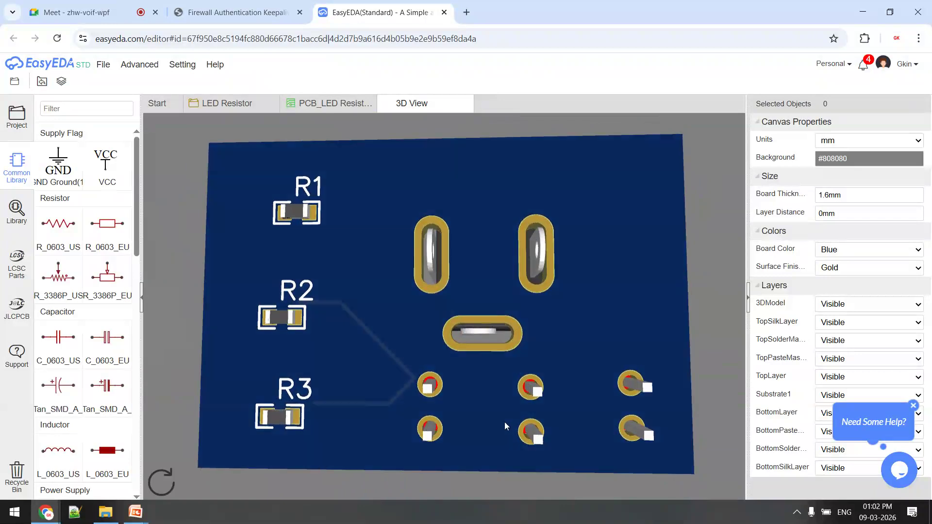